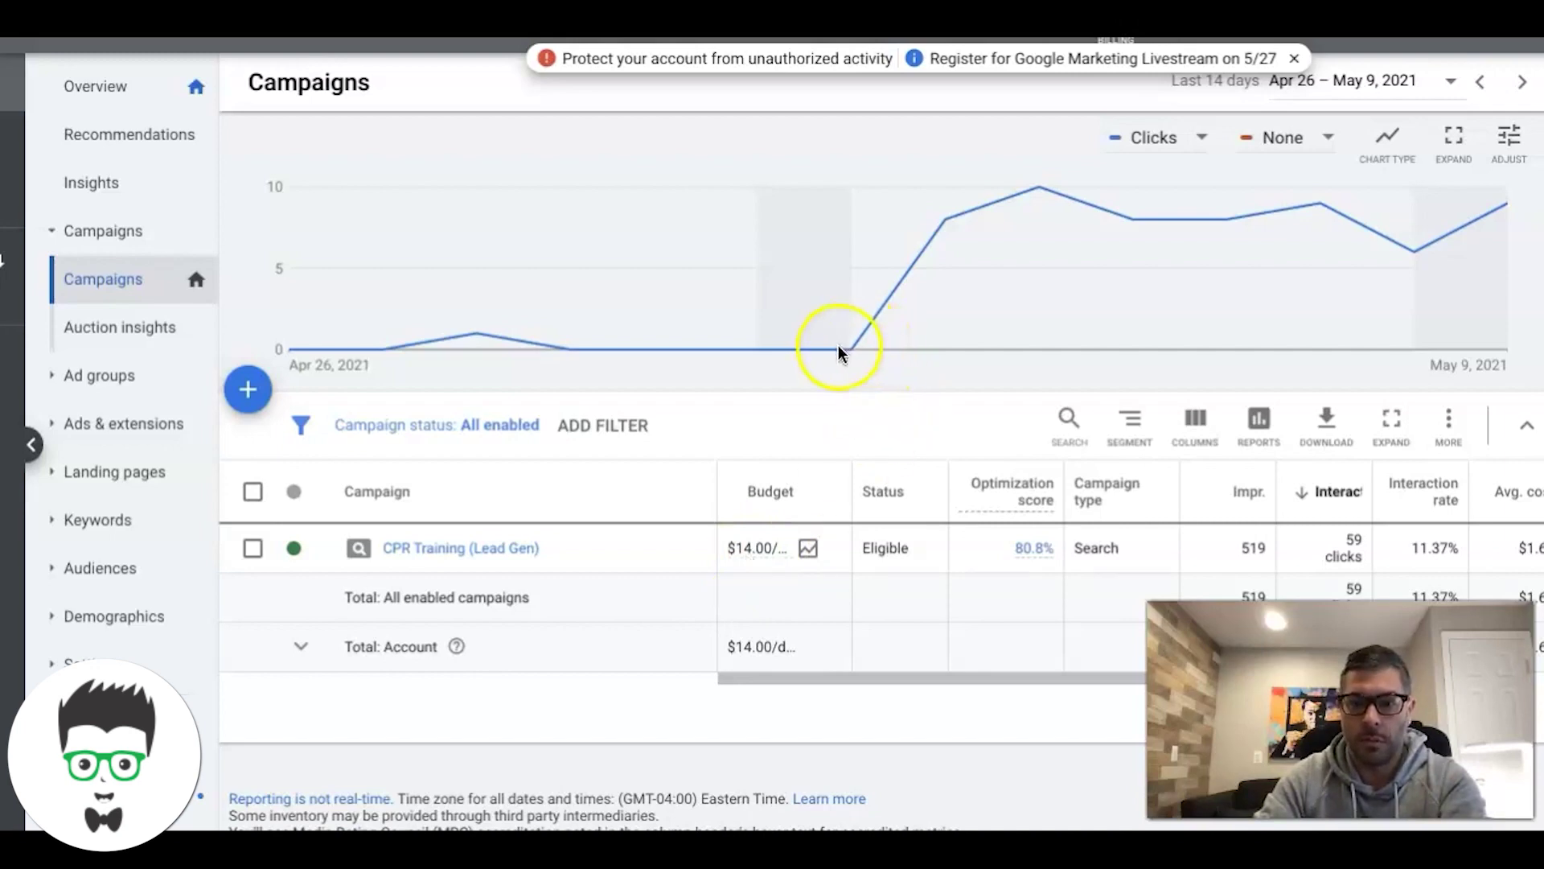
Step: Scroll across the campaign table columns and open the campaign's daily budget details
mouse_move(846, 348)
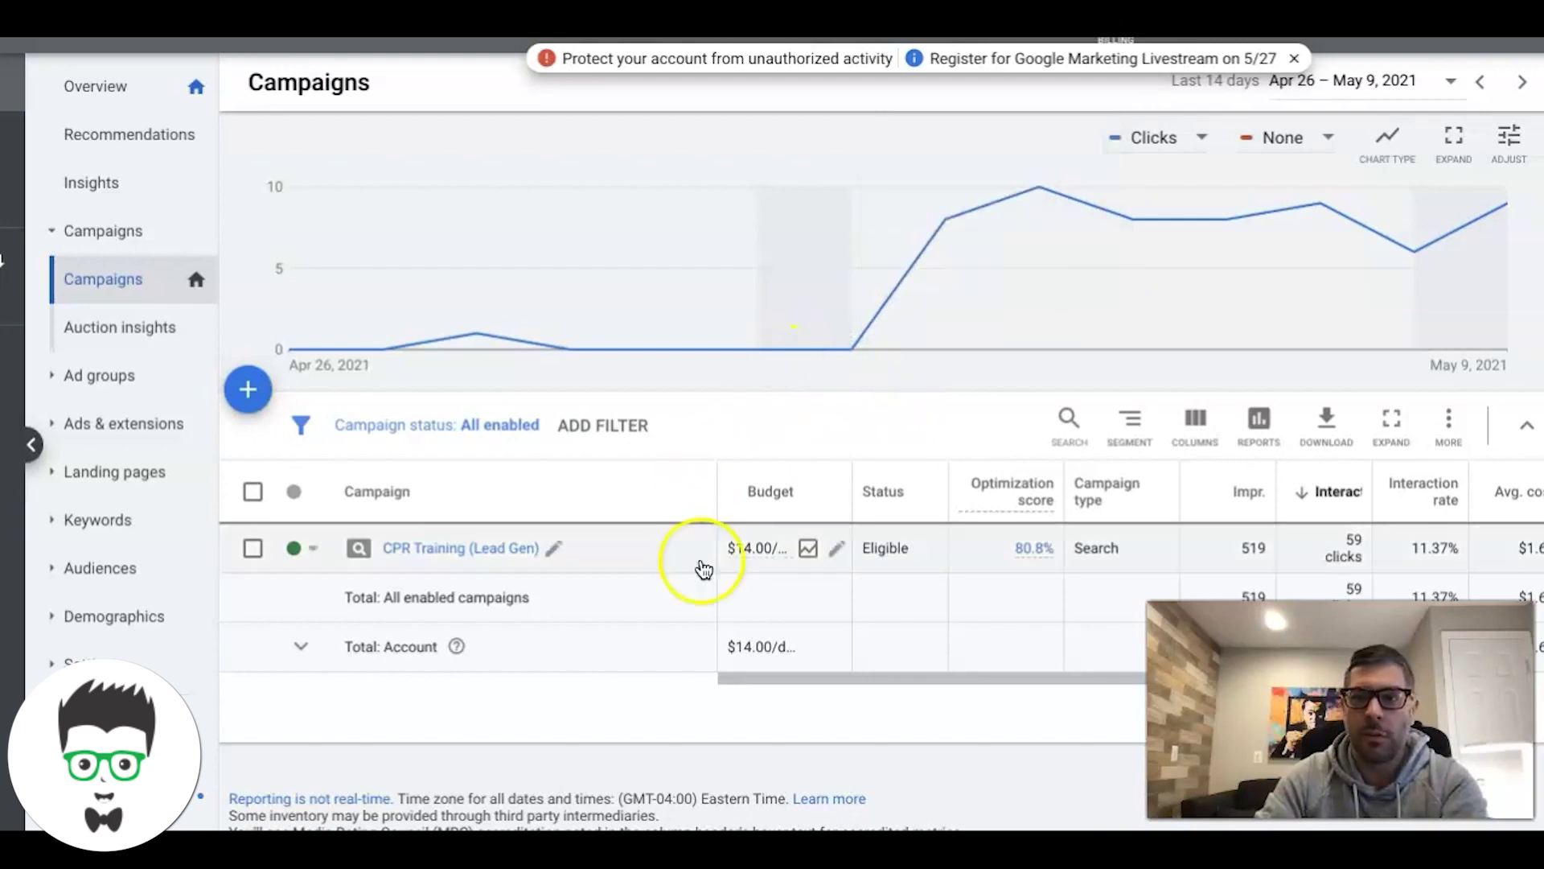
scroll(931, 552, "right", 6)
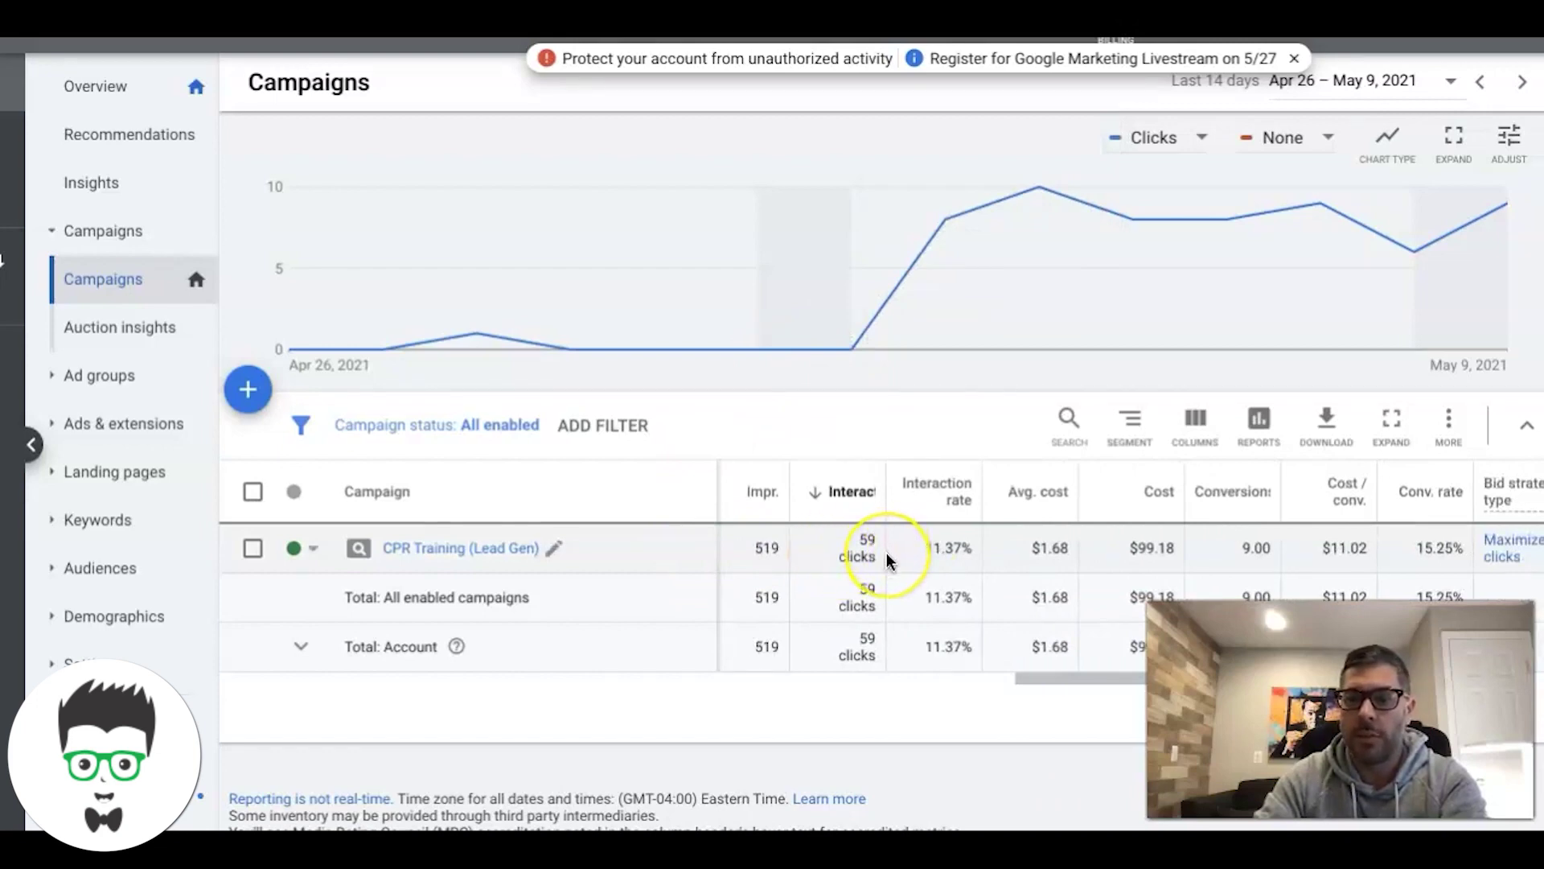
scroll(888, 561, "right", 1)
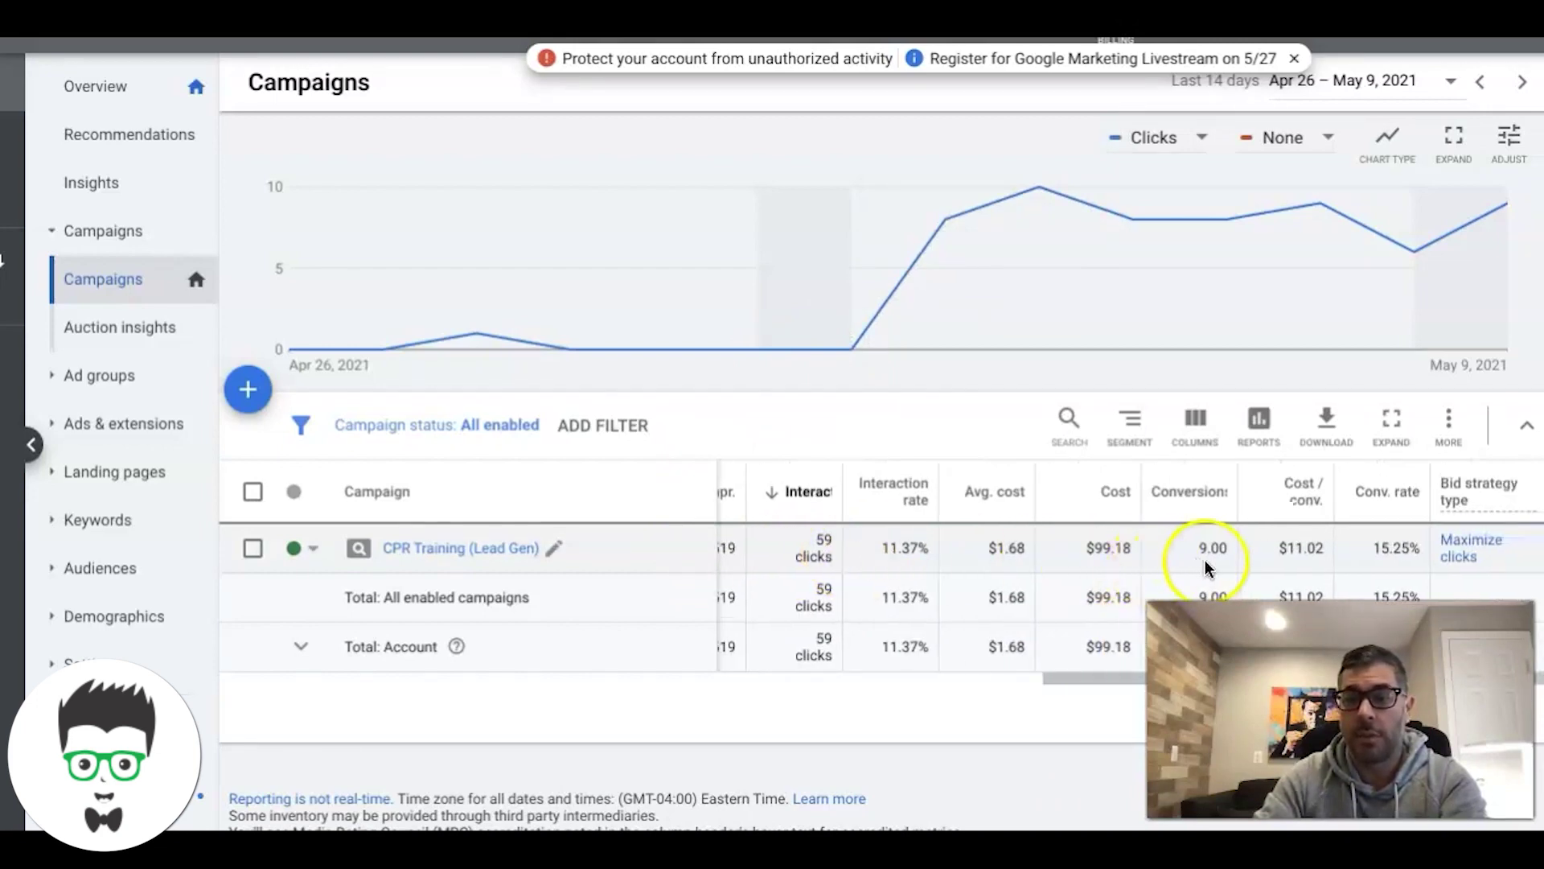
scroll(946, 568, "left", 2)
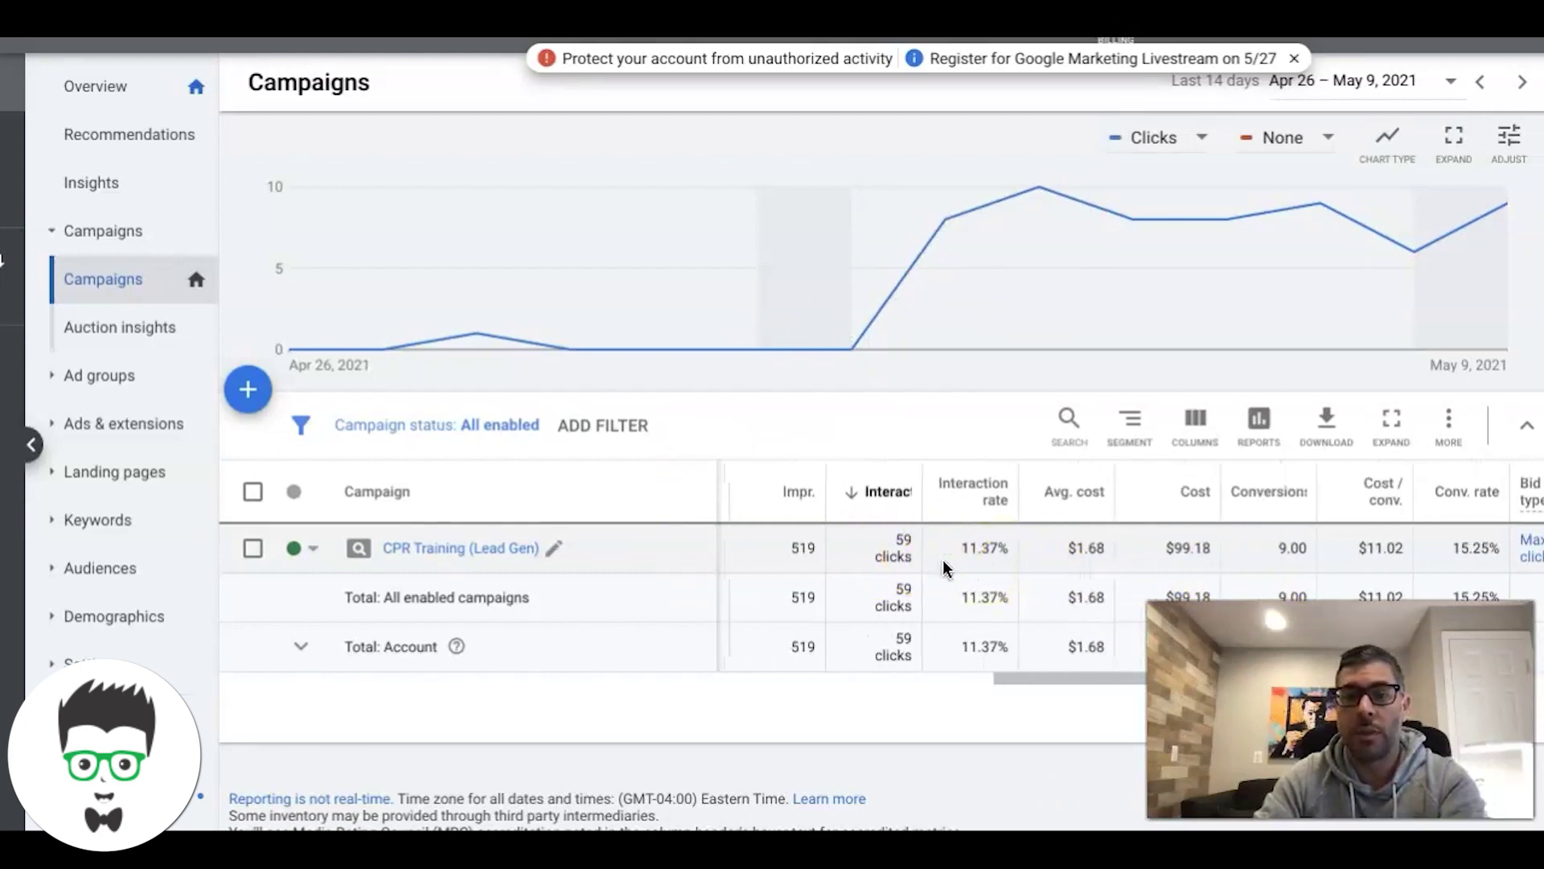
scroll(946, 568, "left", 5)
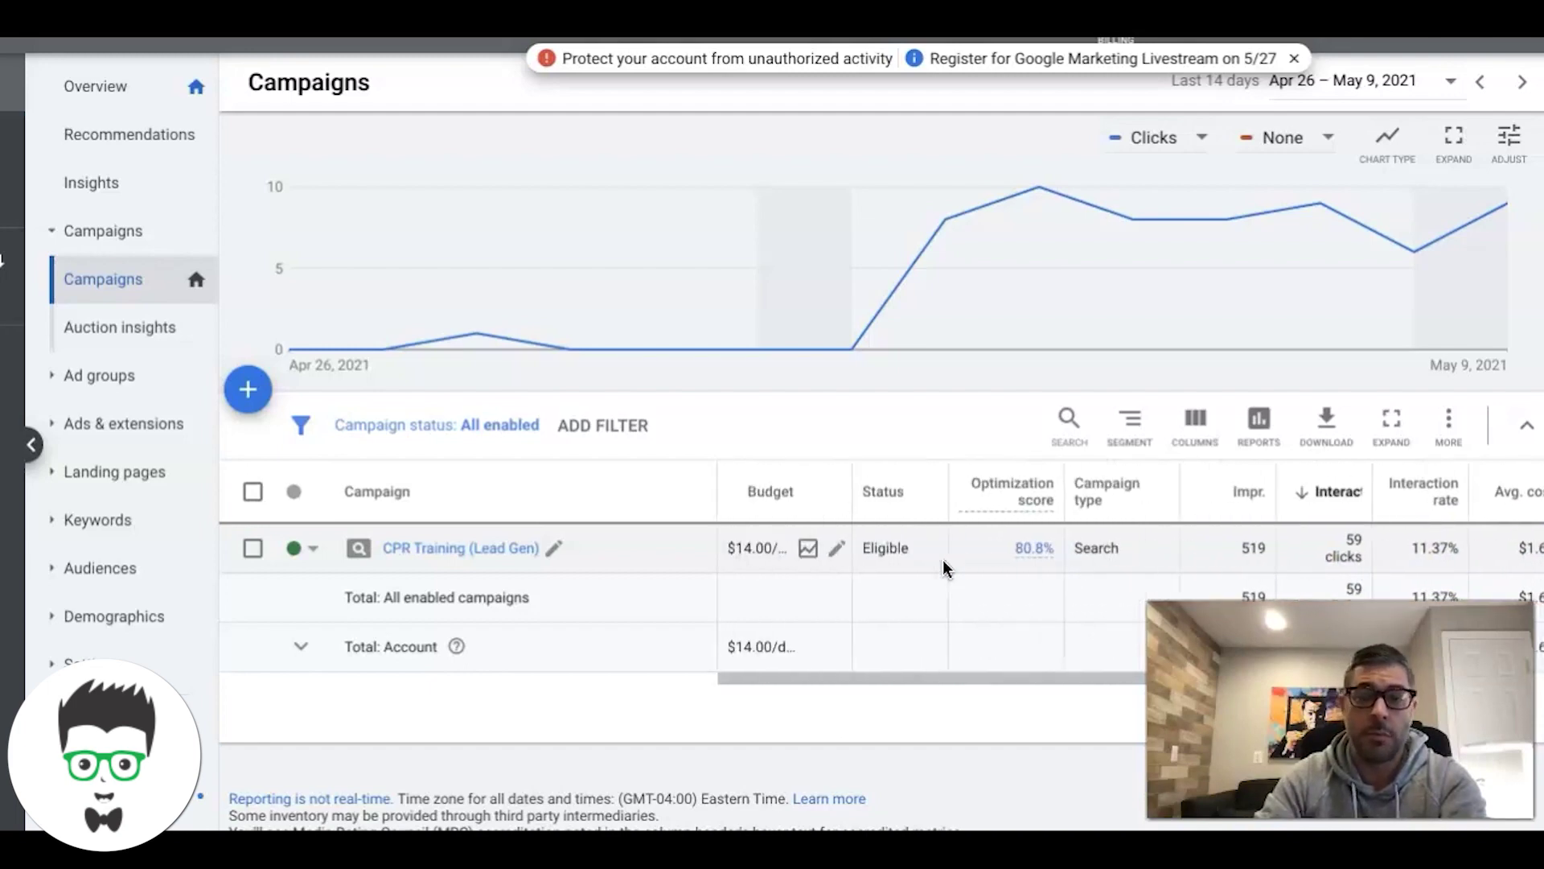
left_click(752, 550)
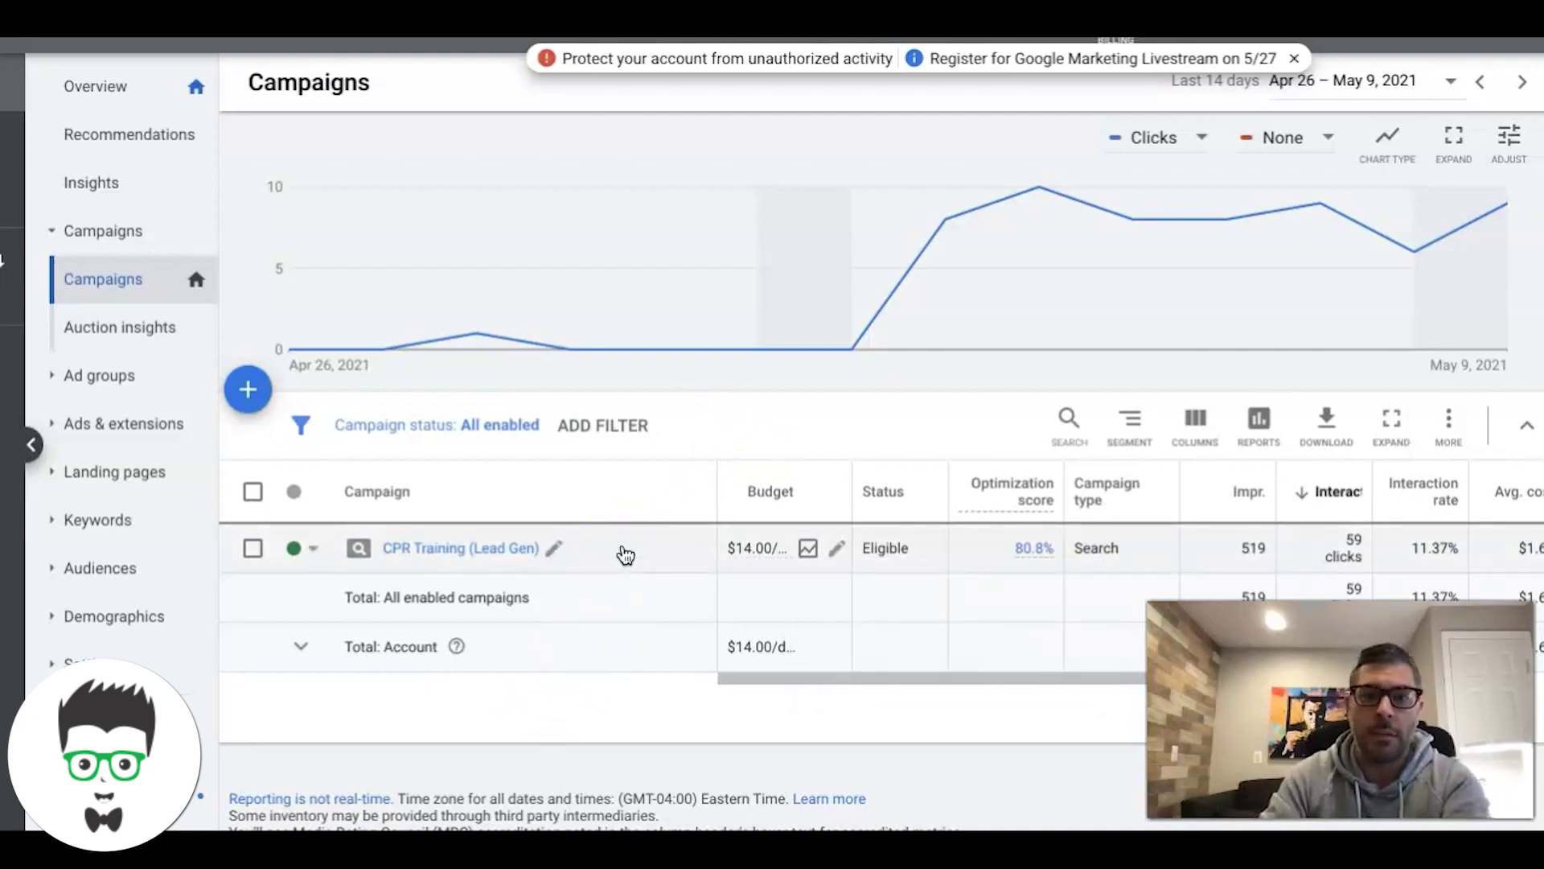
Step: Close the account notification banner above the campaigns overview
left_click(692, 555)
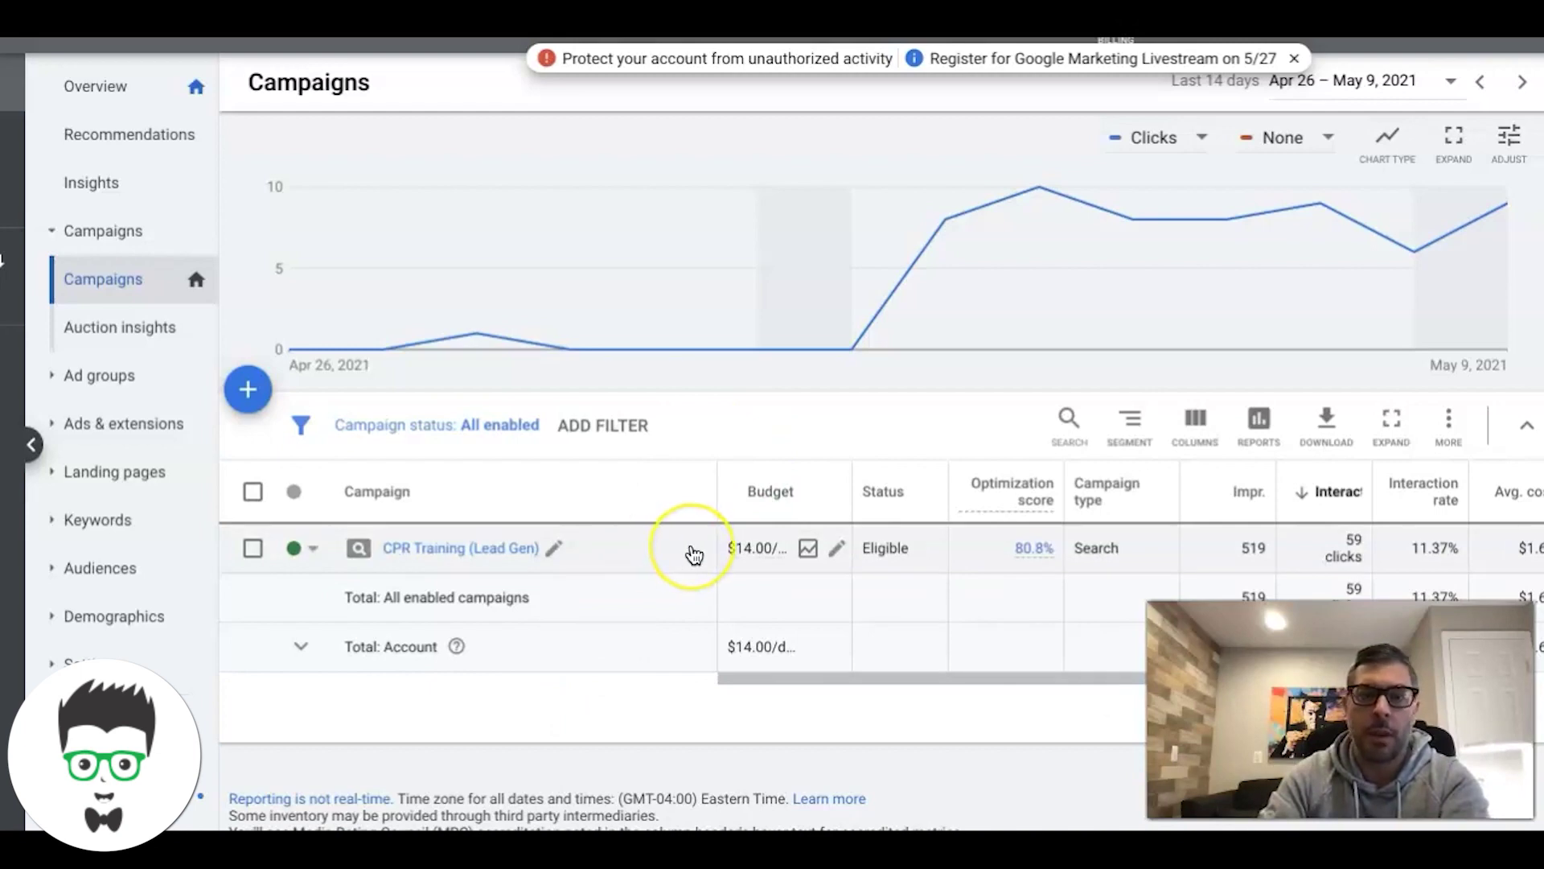
scroll(692, 555, "right", 3)
left_click(815, 547)
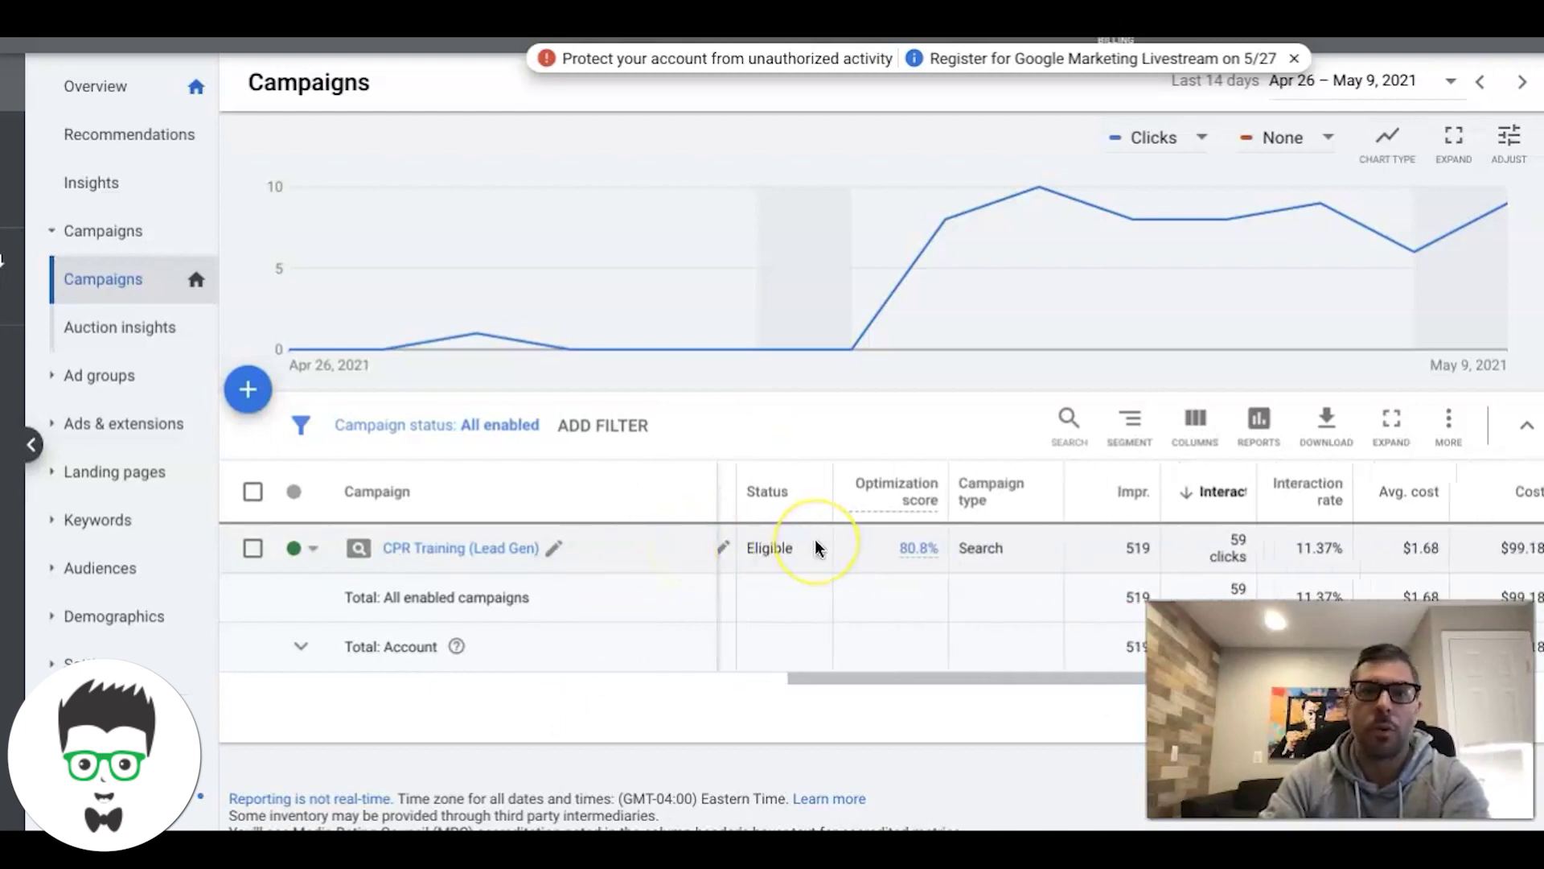
scroll(814, 547, "right", 2)
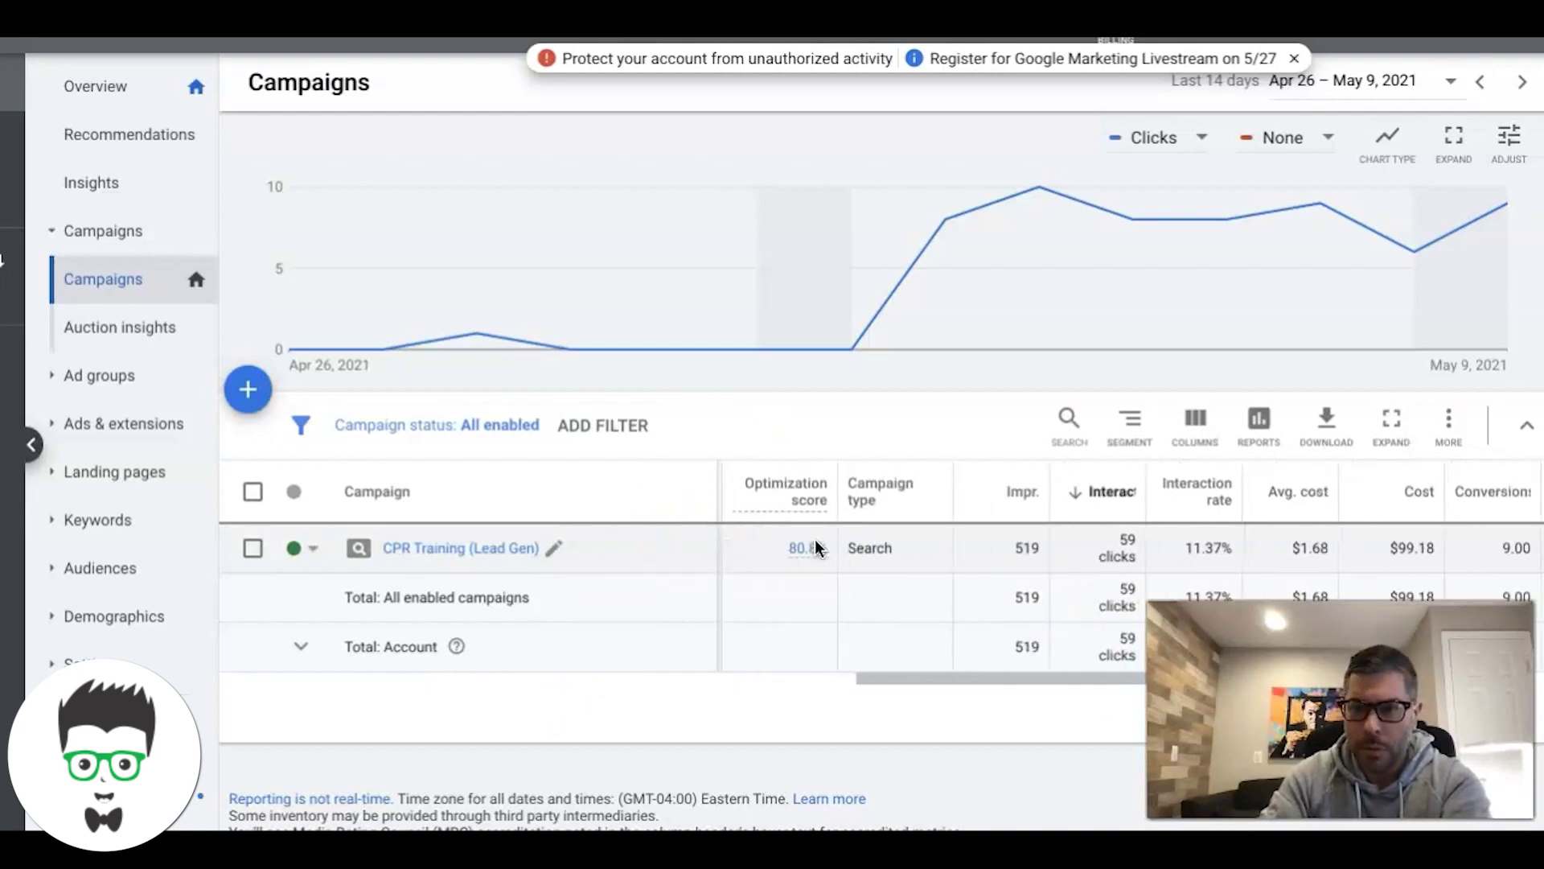
scroll(815, 547, "right", 1)
left_click(1295, 57)
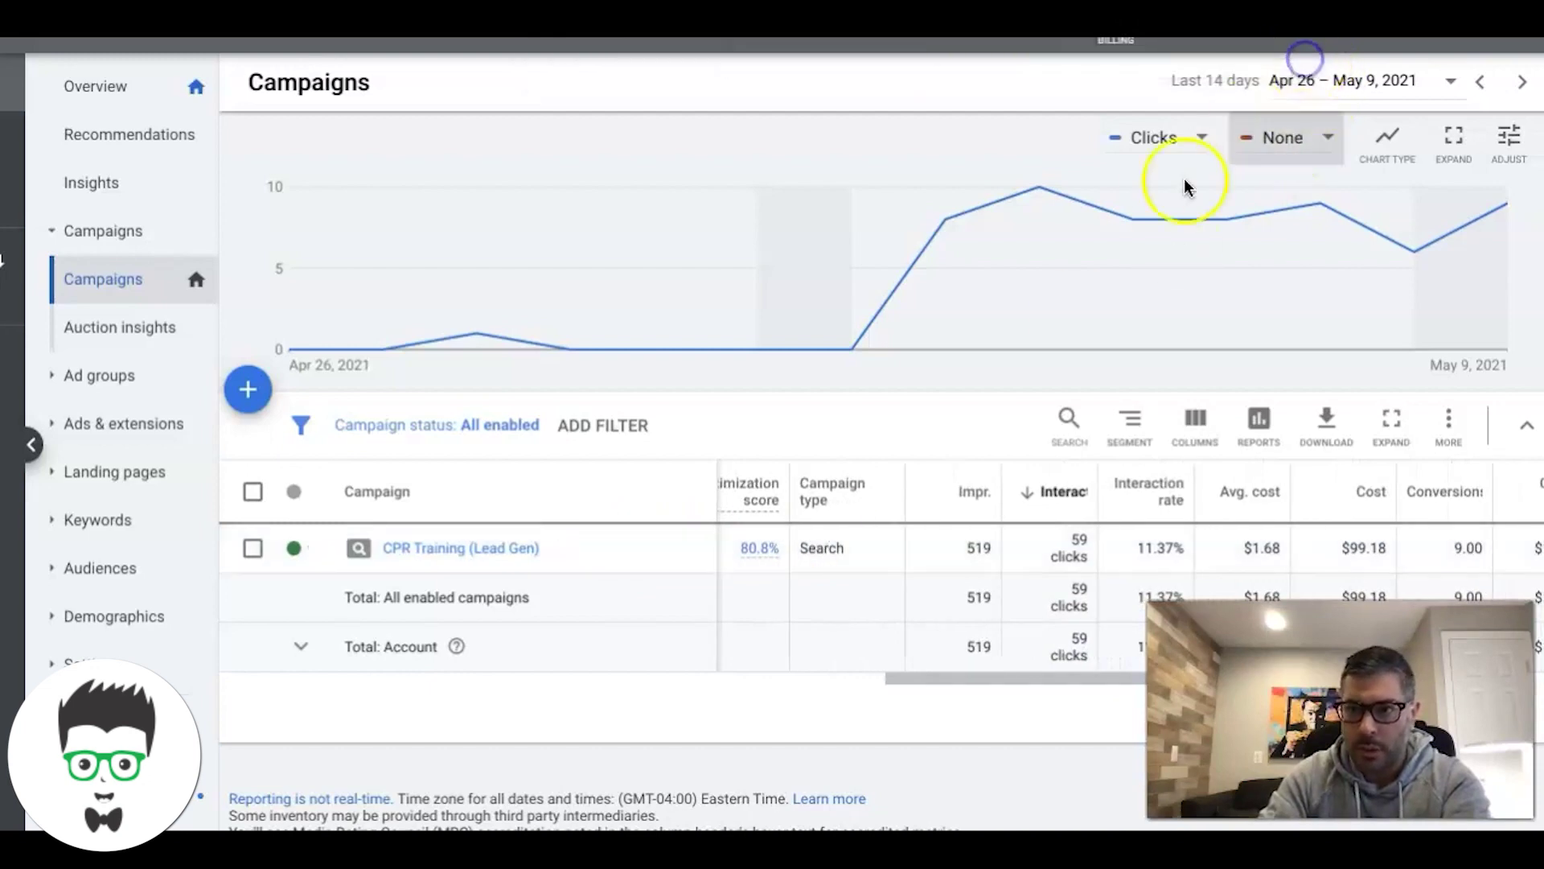
Step: Check the remaining campaign columns and open the CPR Training (Lead Gen) campaign
mouse_move(1537, 210)
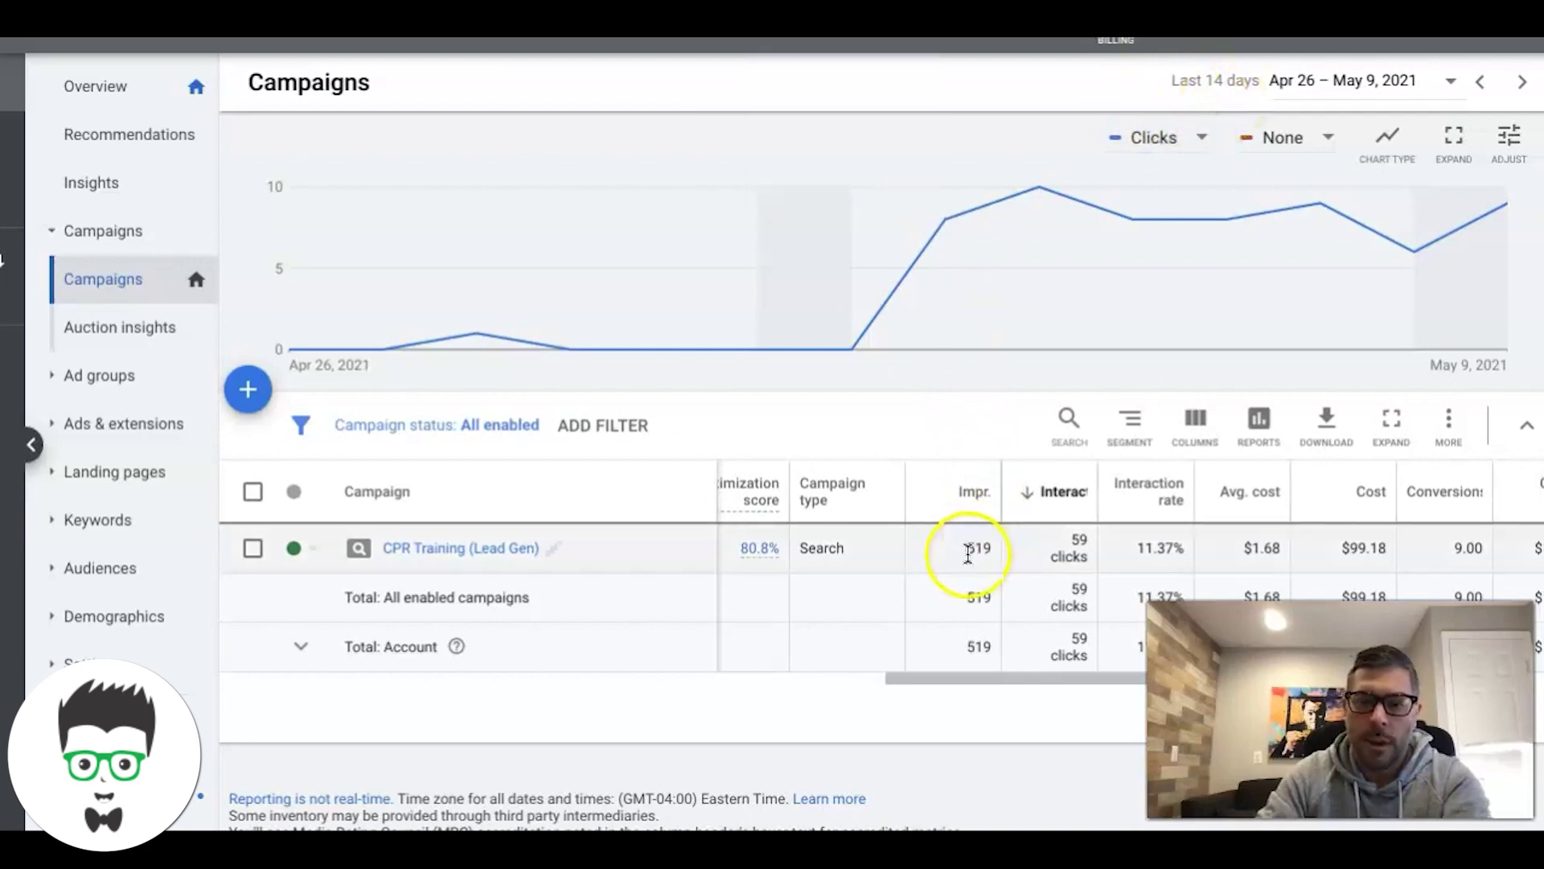
scroll(857, 559, "right", 3)
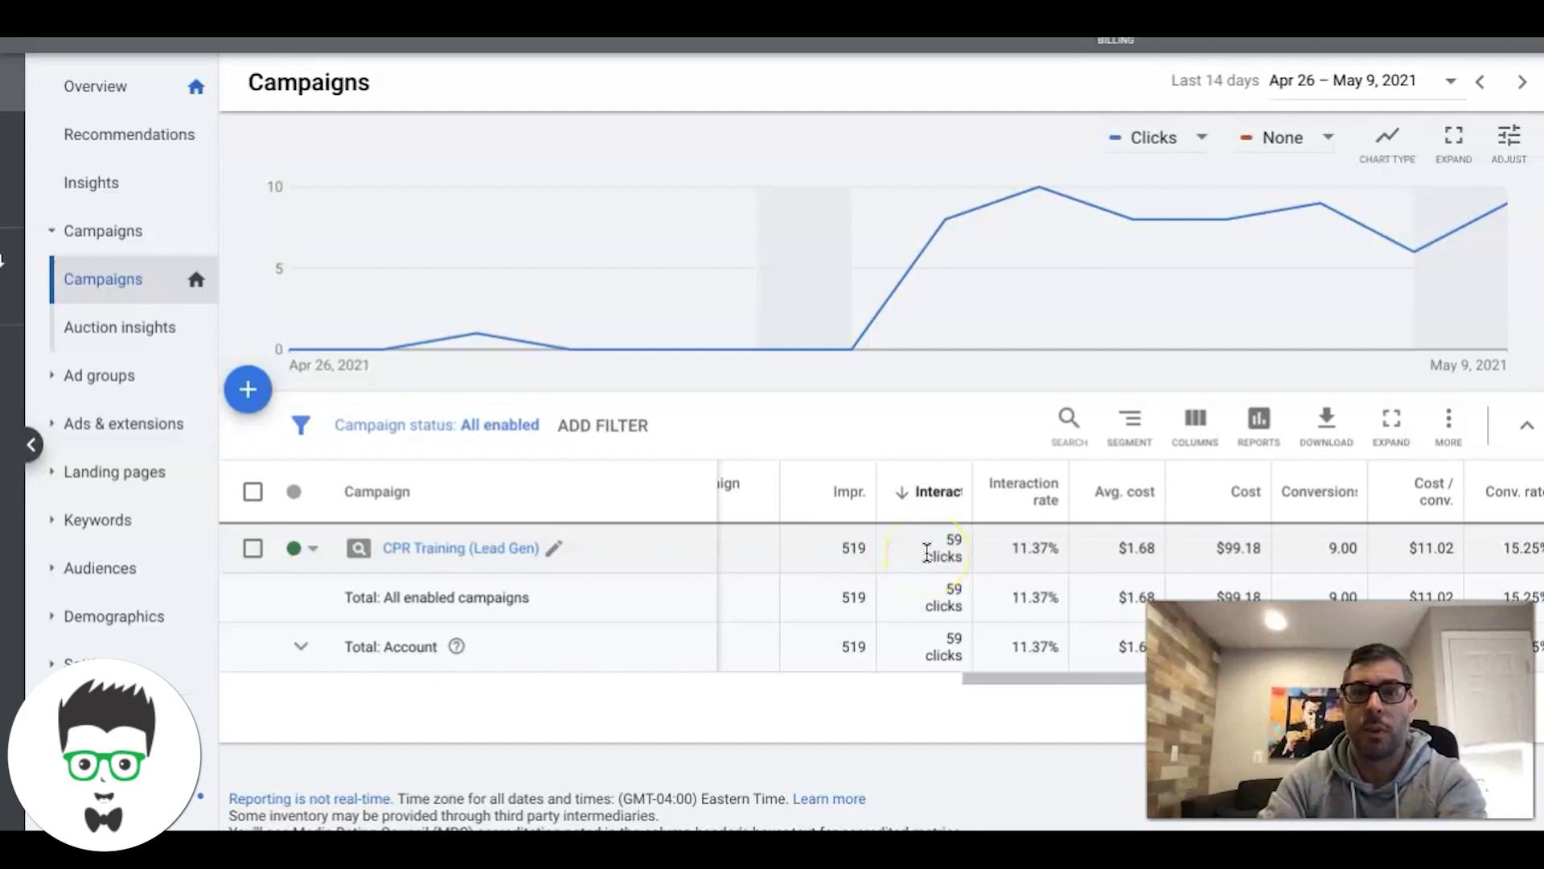
scroll(926, 552, "right", 3)
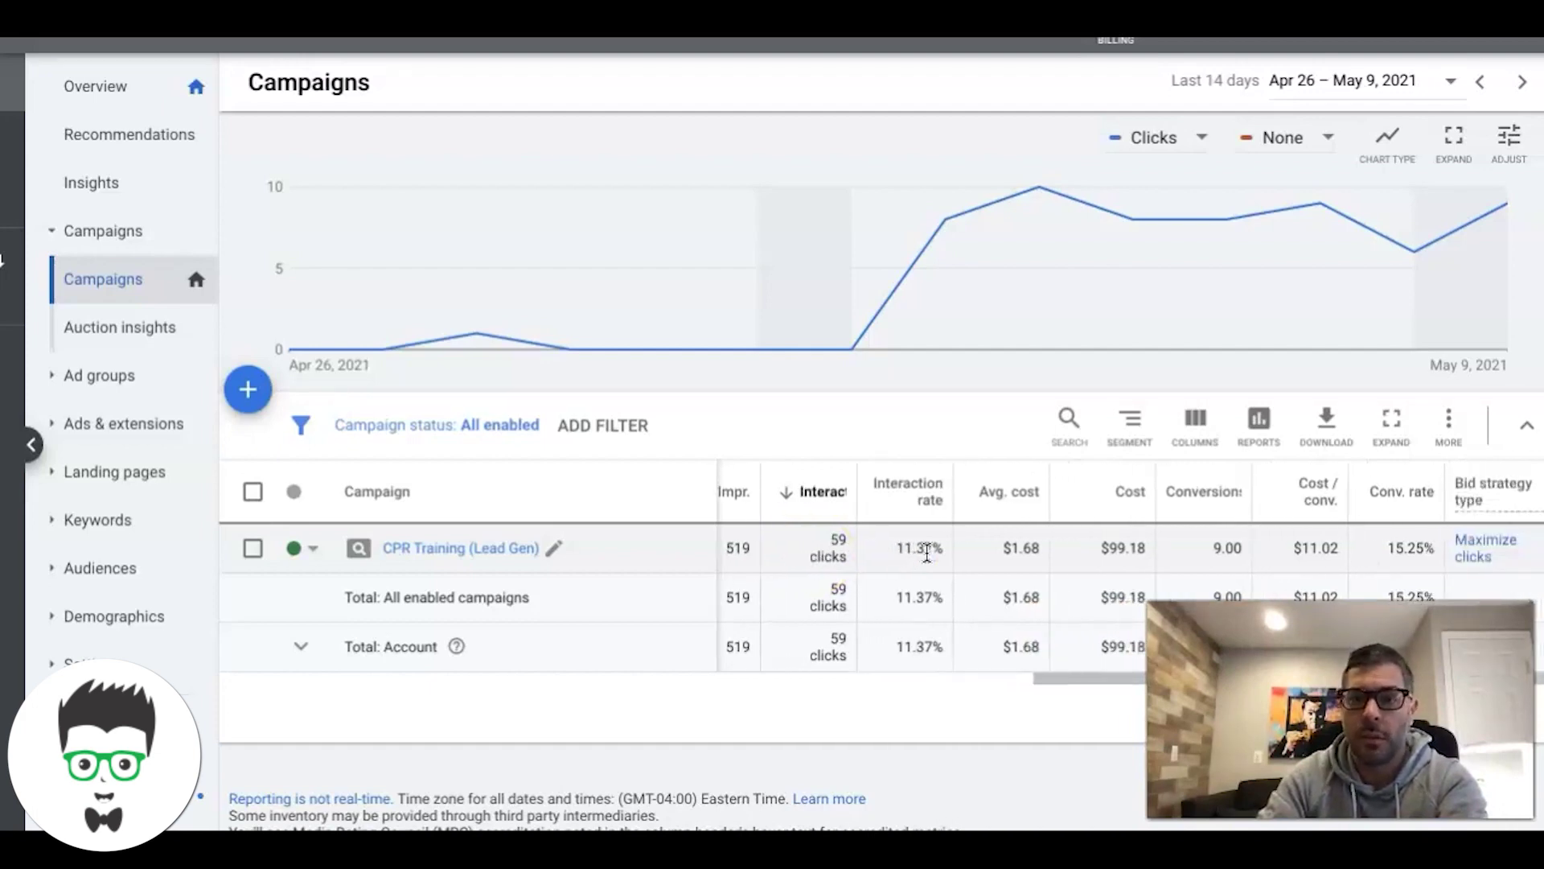
scroll(927, 552, "right", 1)
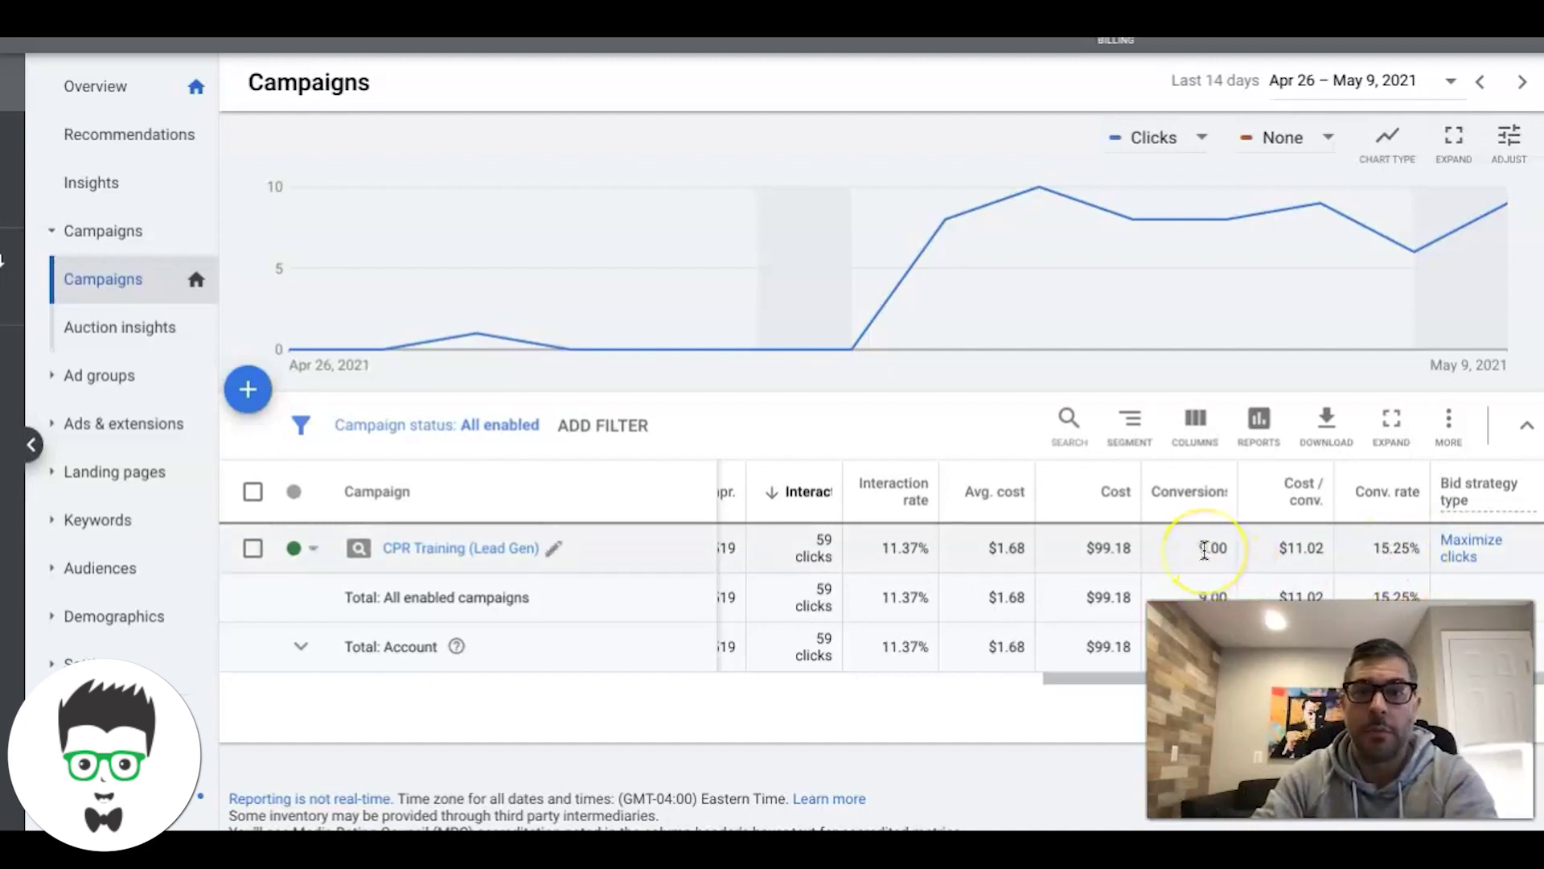
left_click(493, 555)
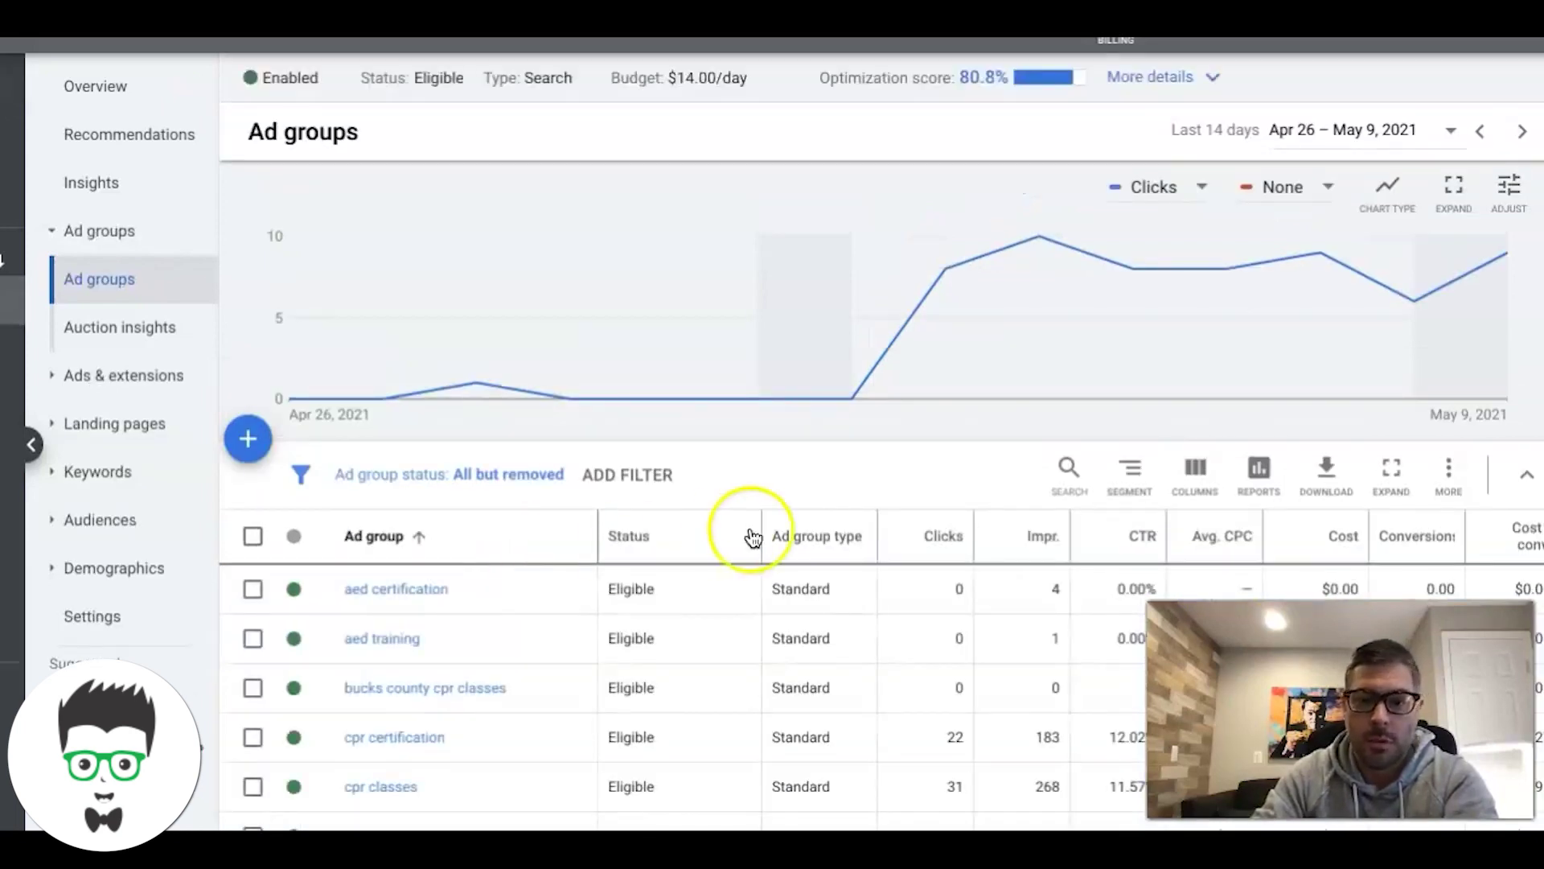
Step: Sort the ad groups by clicks, highest first, so cpr classes leads with 31 clicks and $50.96
scroll(748, 534, "down", 2)
left_click(908, 418)
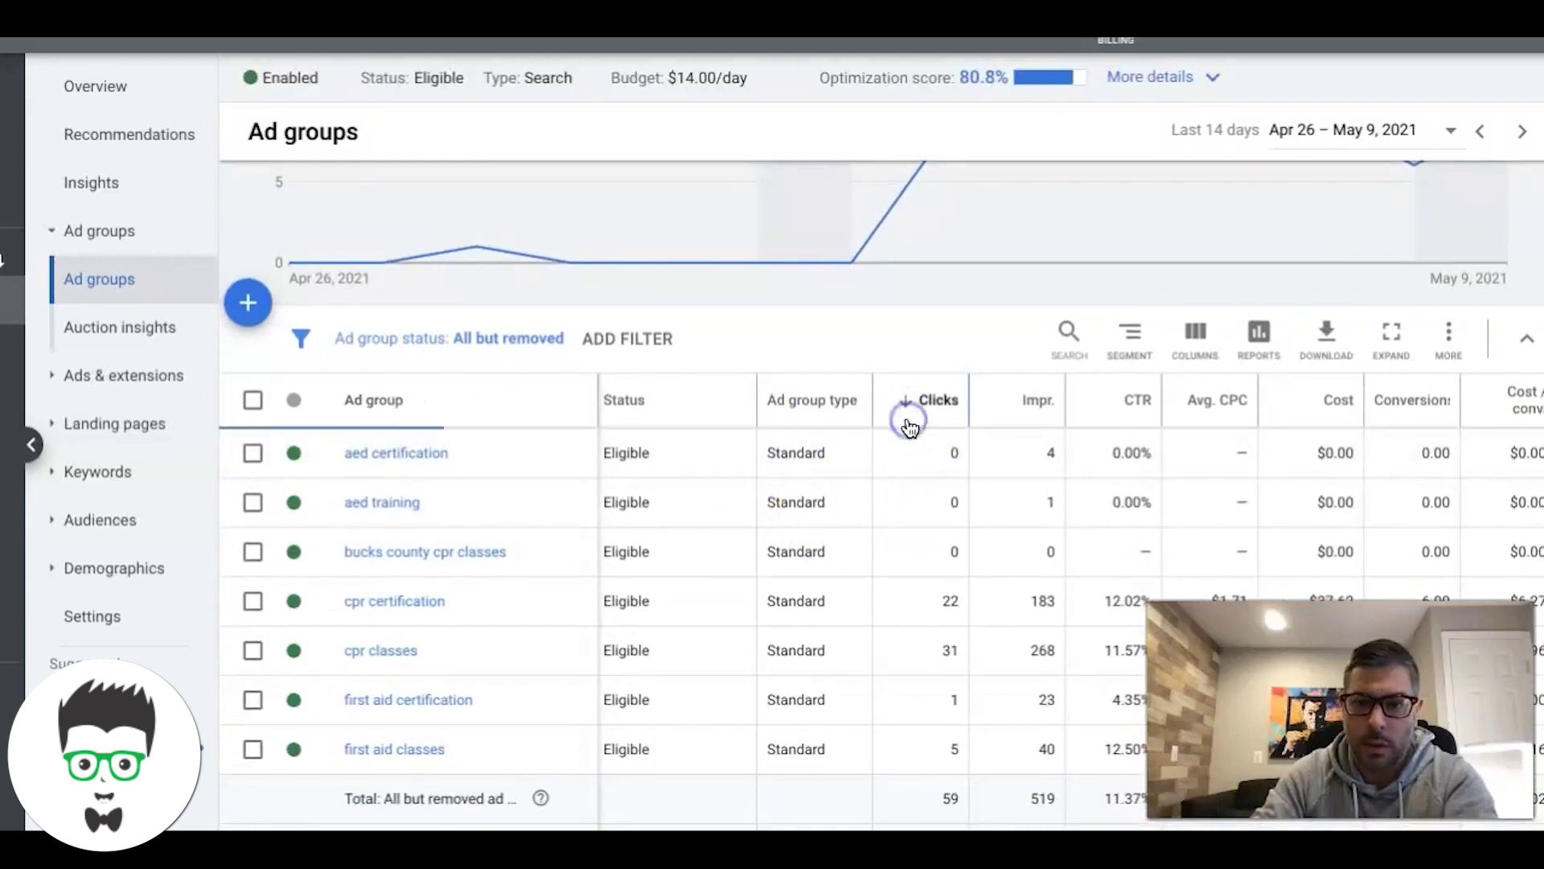
scroll(909, 426, "down", 2)
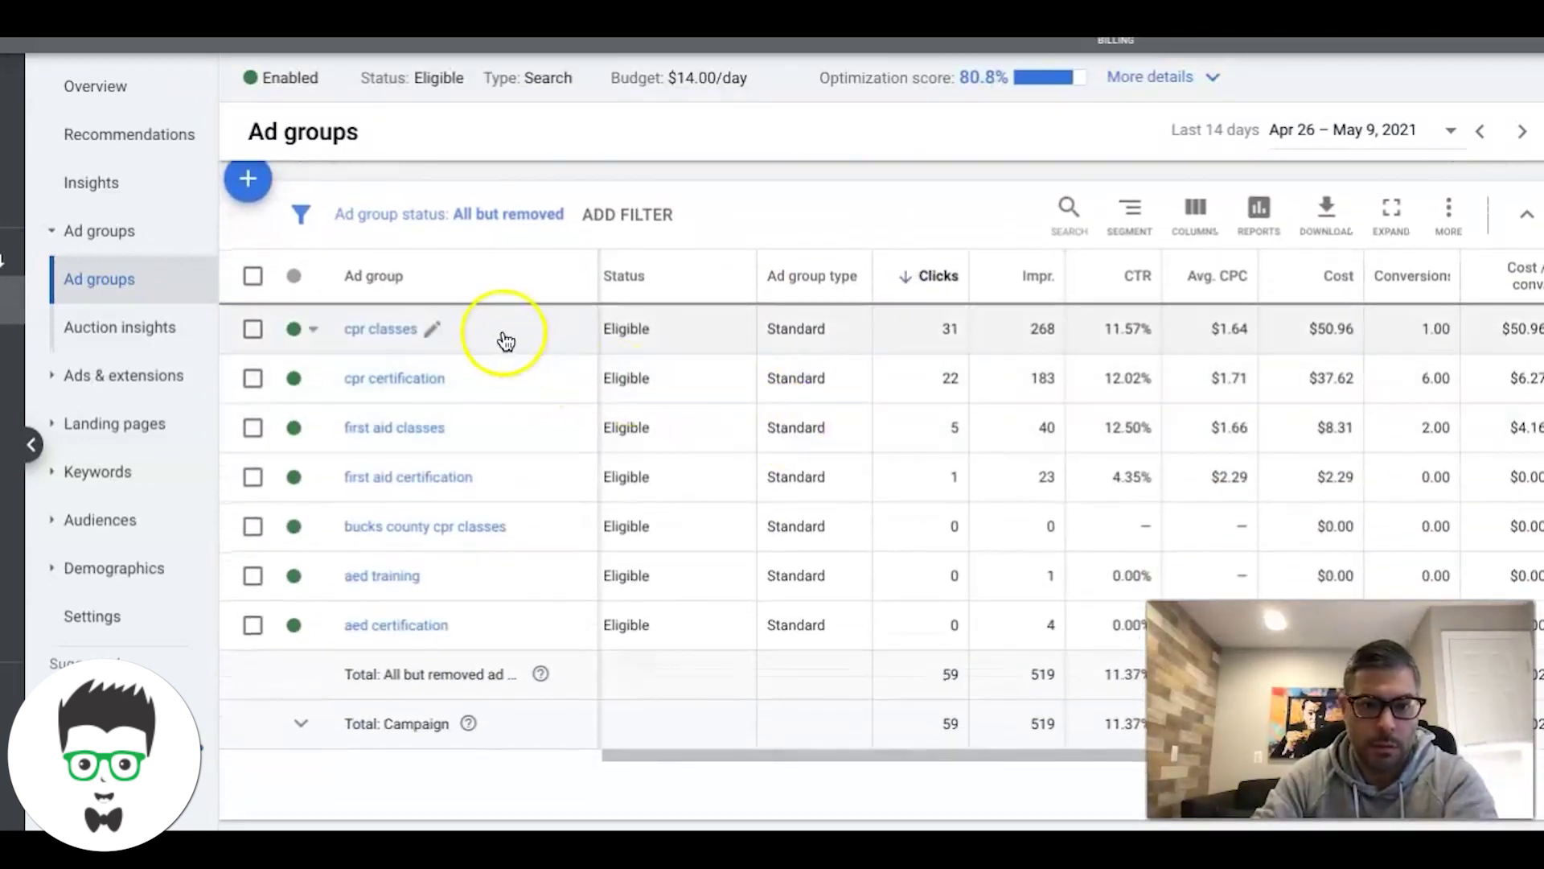
scroll(925, 351, "right", 3)
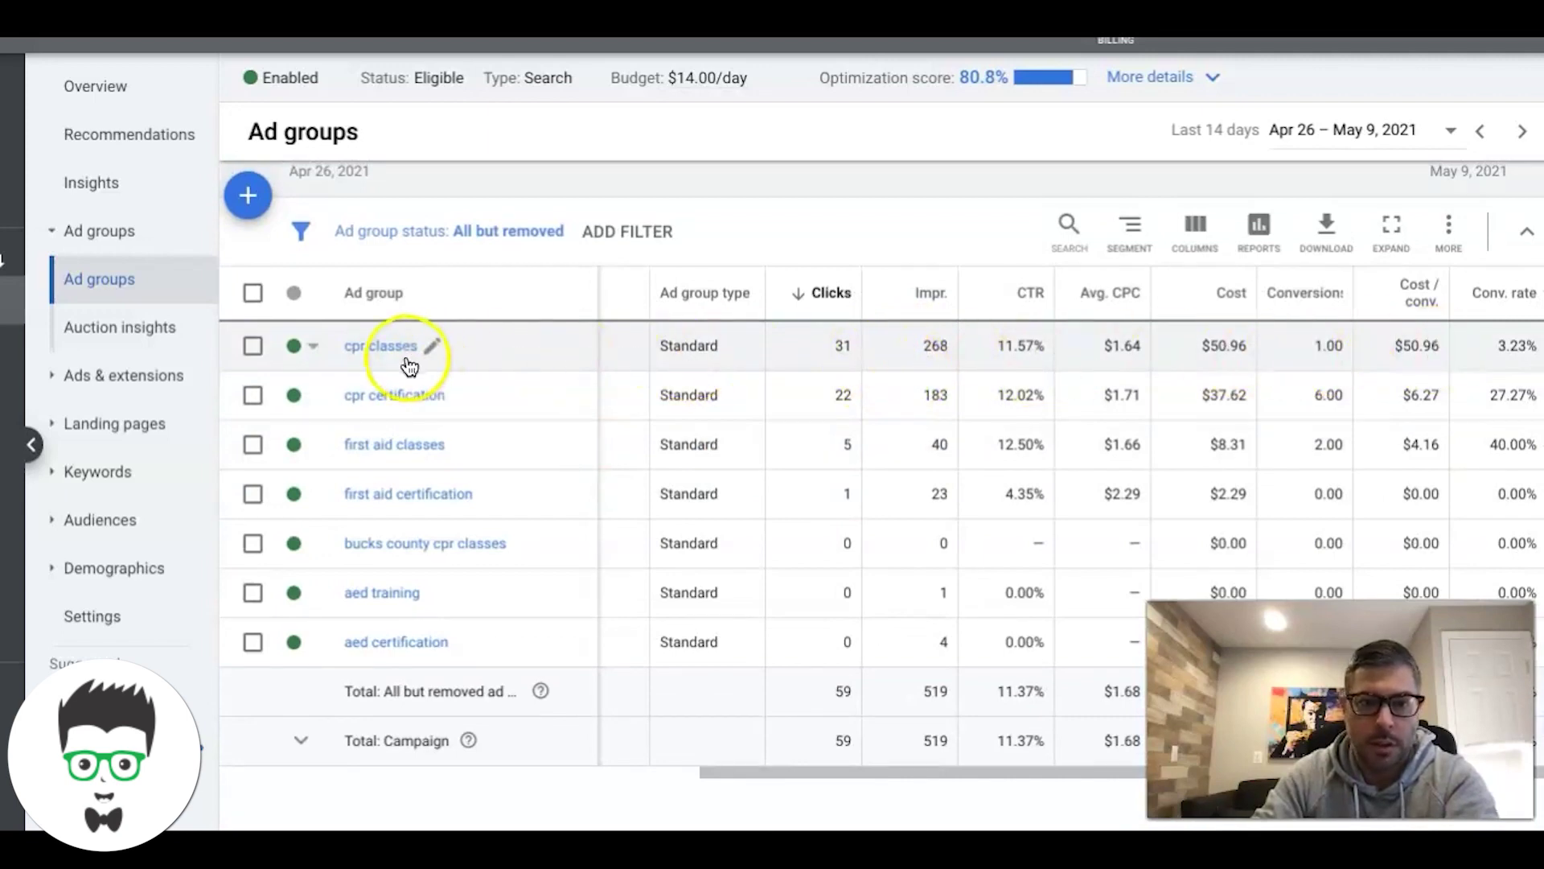
Step: Pause the phrase keyword "cpr class near me" (5 clicks, $7.54) in the cpr classes ad group
left_click(386, 348)
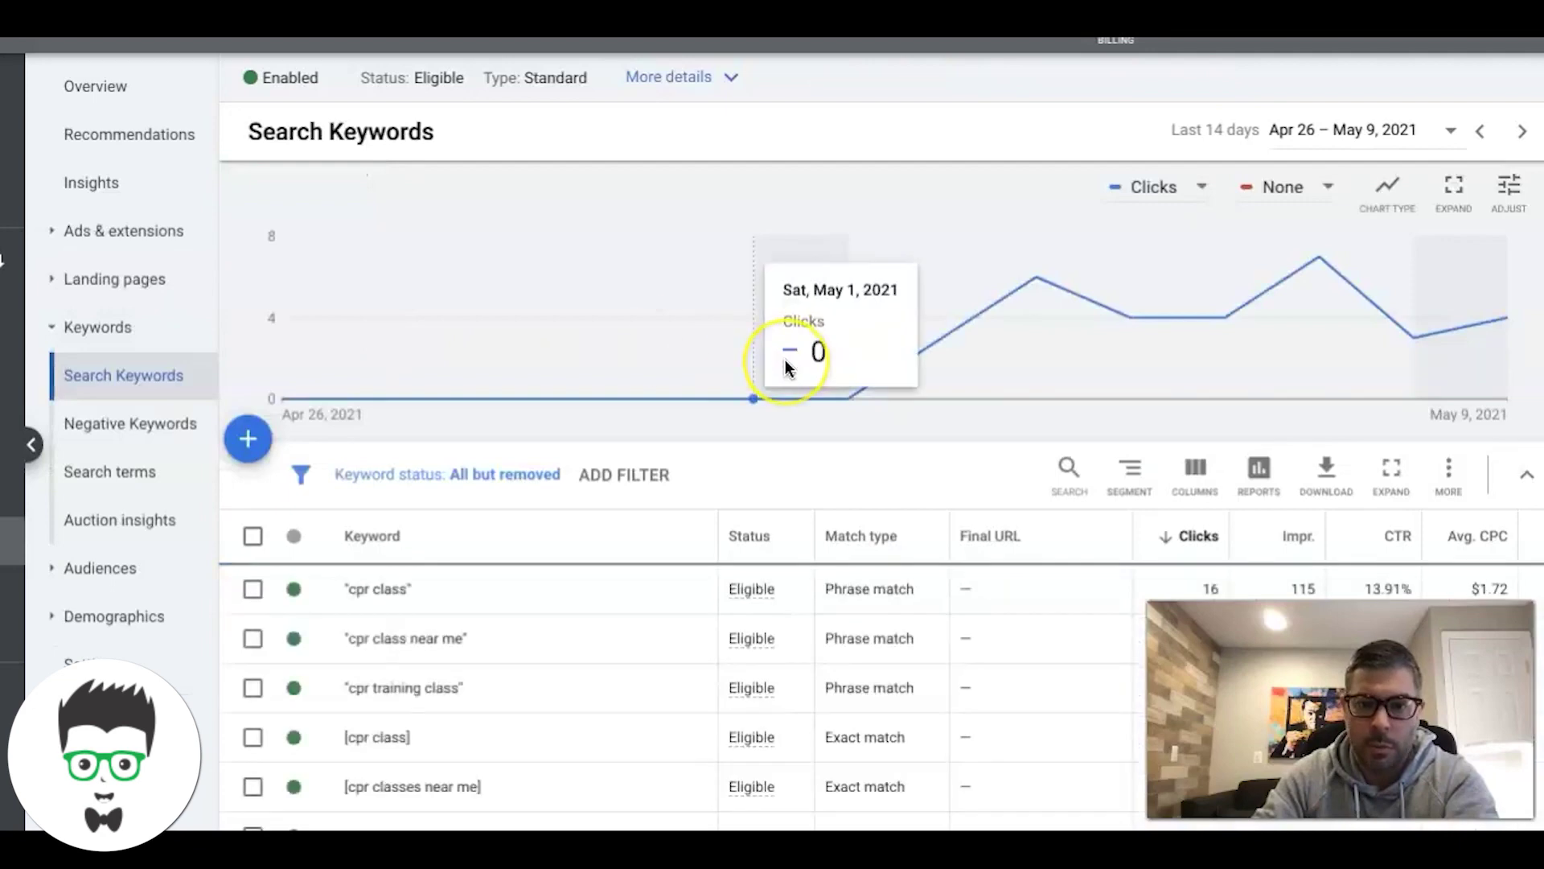
scroll(786, 358, "down", 3)
scroll(821, 441, "right", 5)
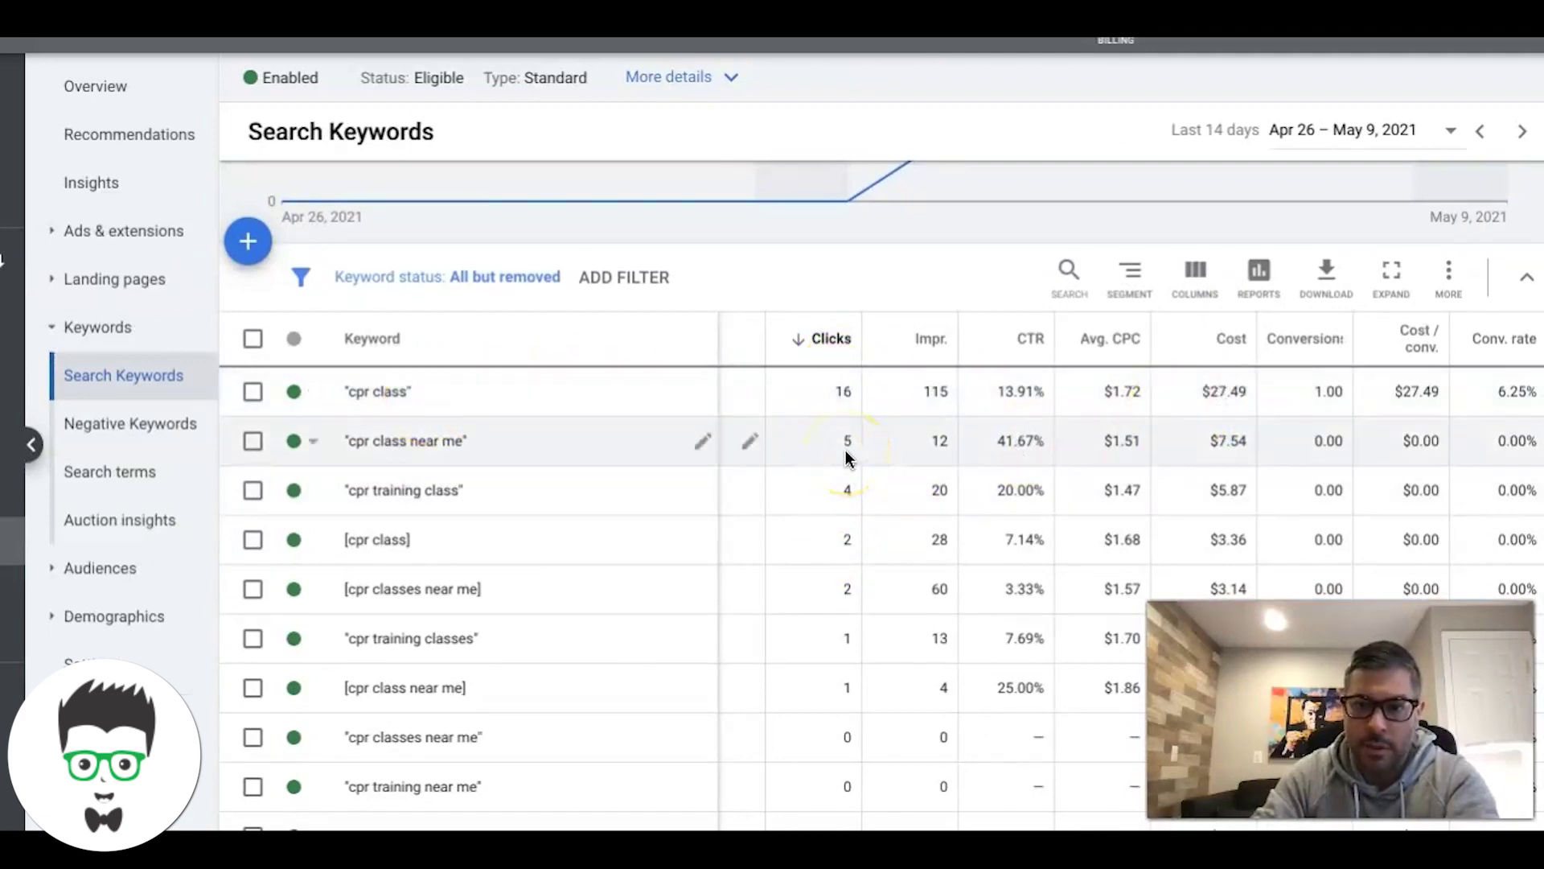
left_click(297, 441)
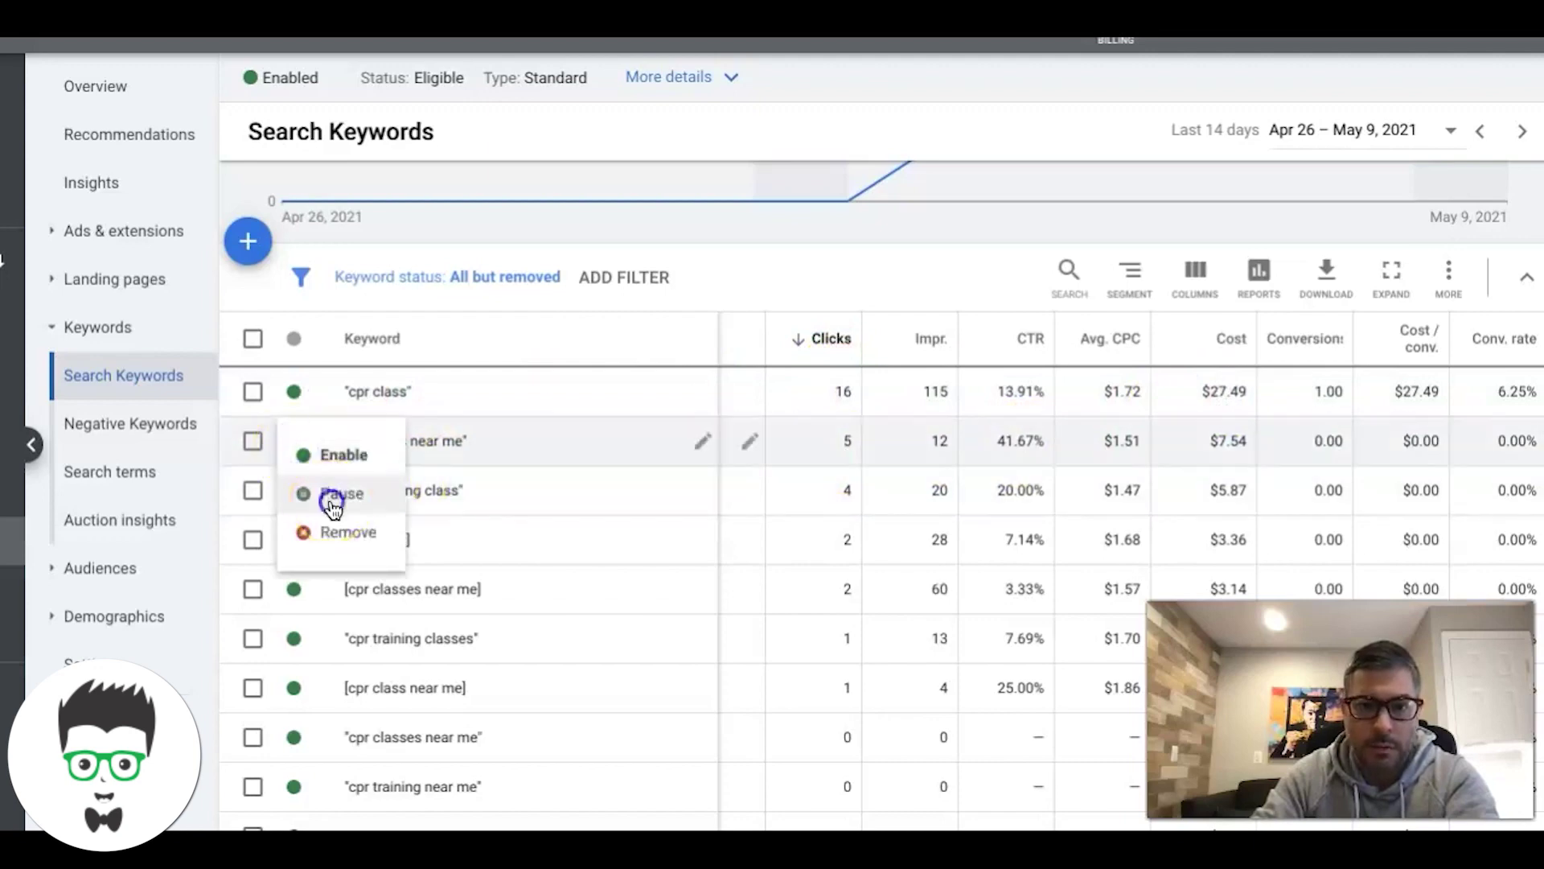
left_click(333, 504)
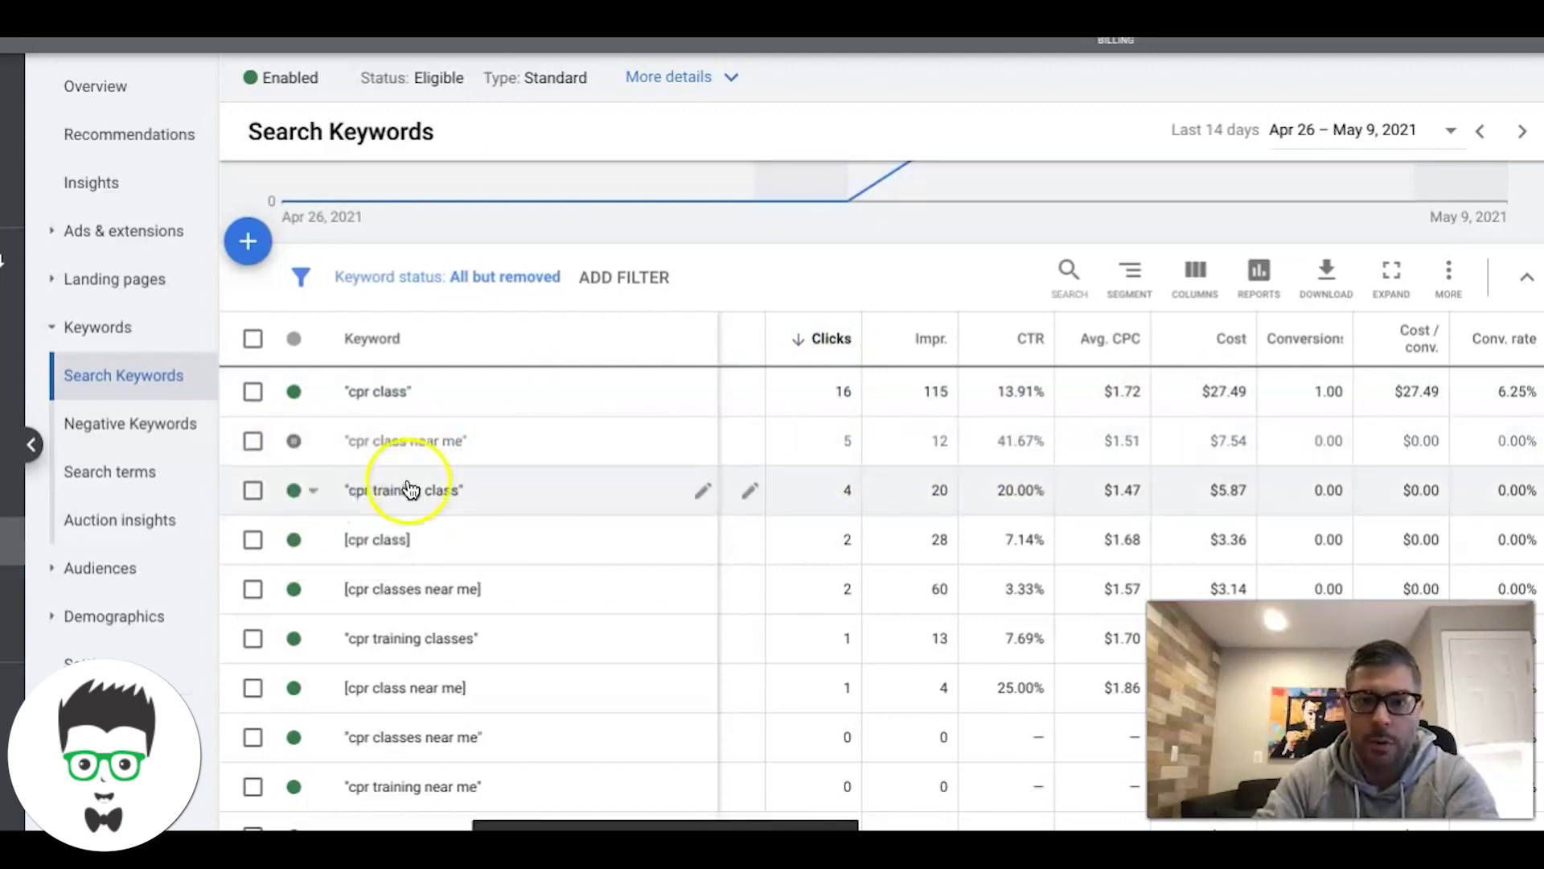
scroll(615, 488, "down", 2)
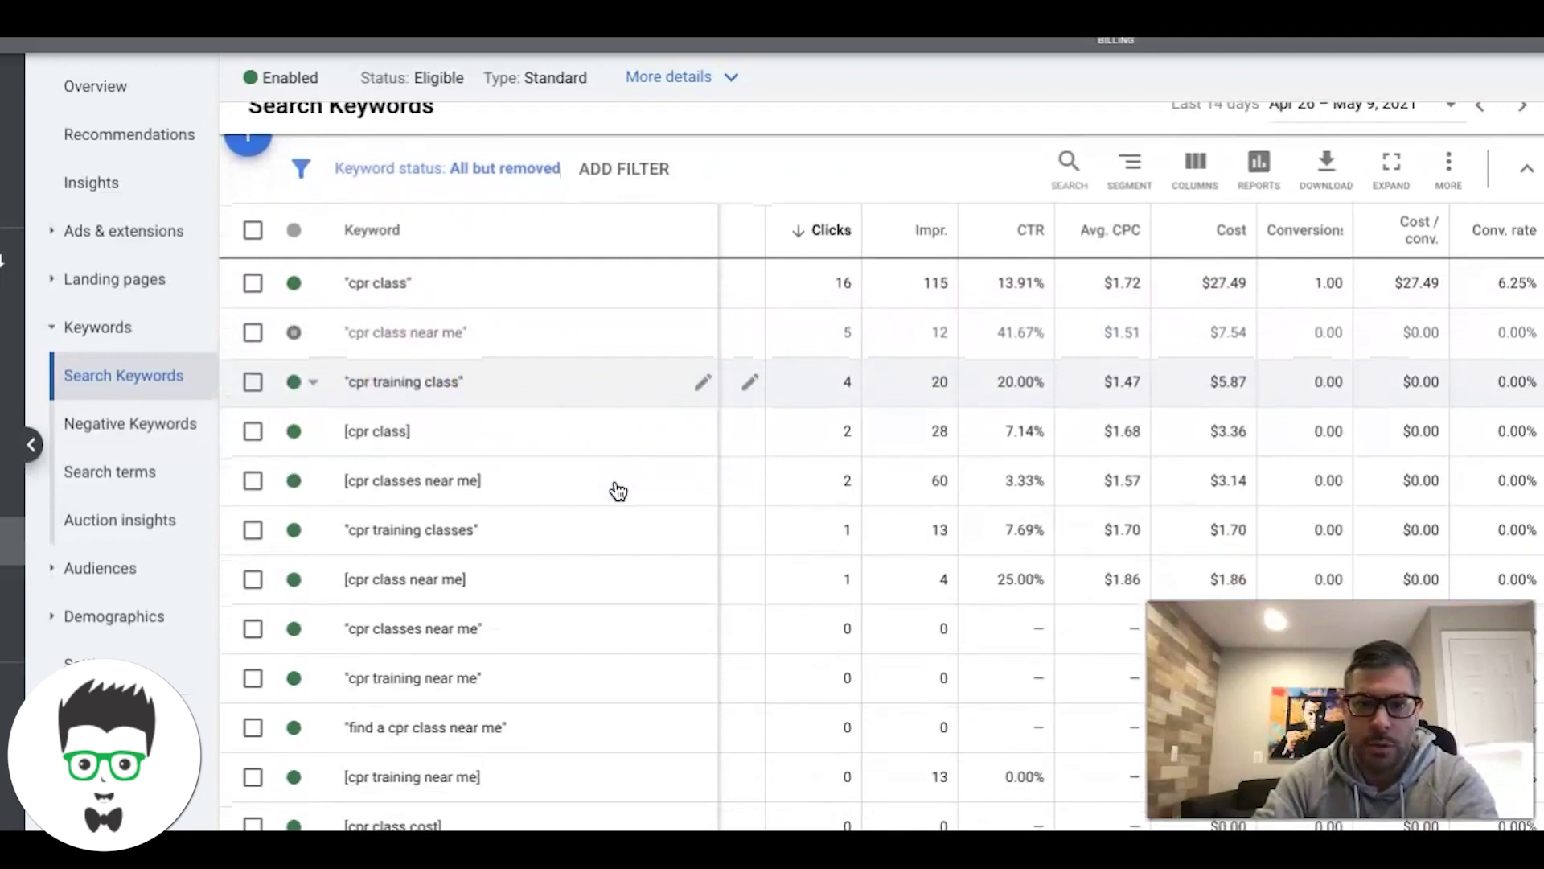
scroll(483, 460, "up", 2)
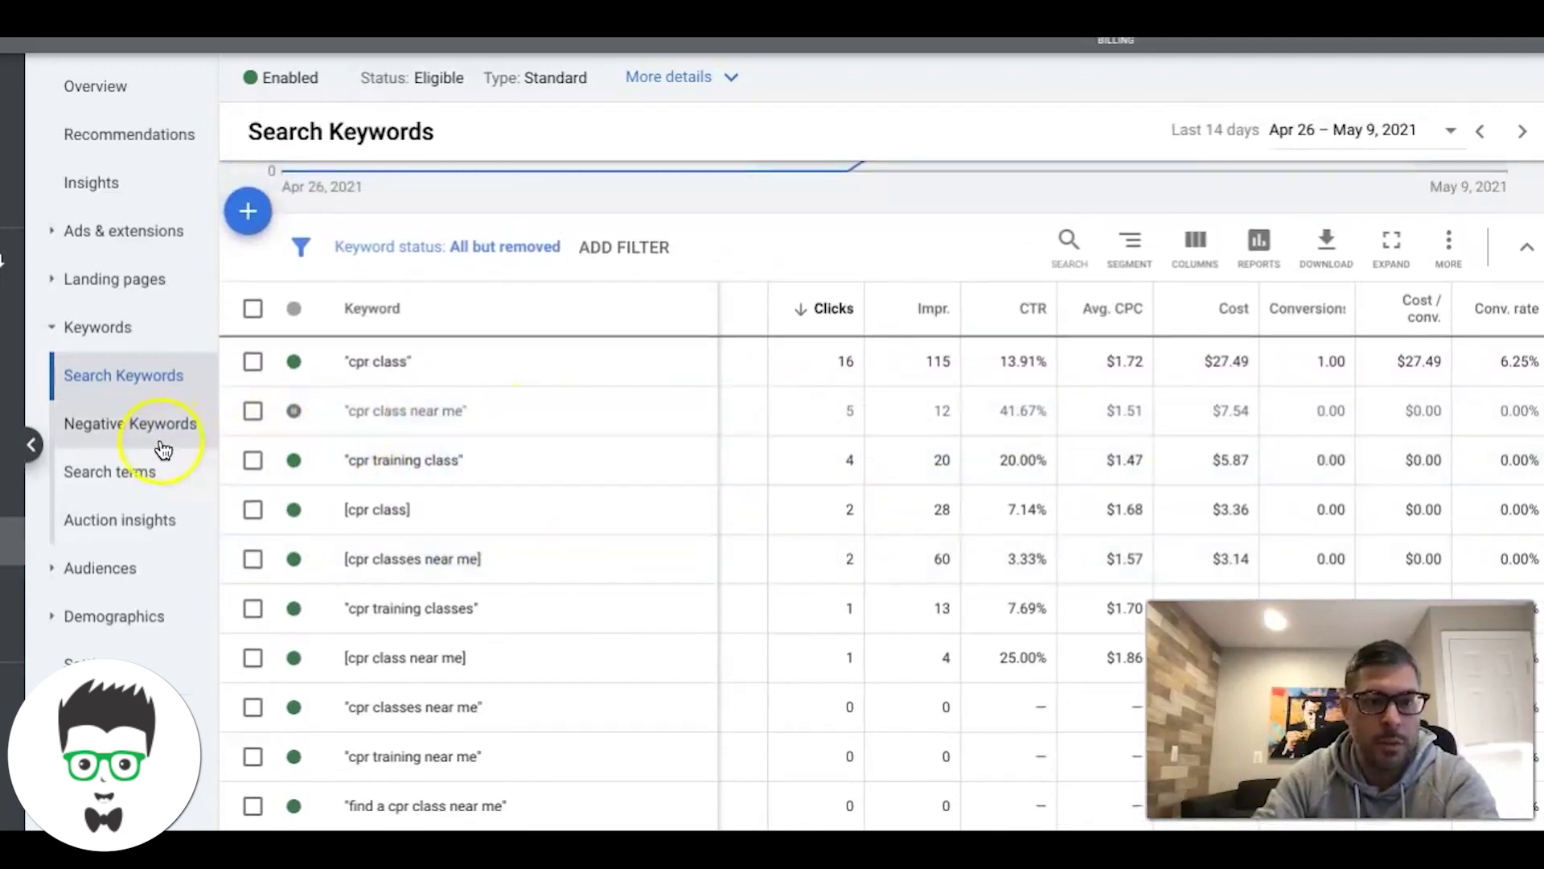
Step: Sort the ad group's search terms report by conversions, then reverse the sort order
left_click(115, 483)
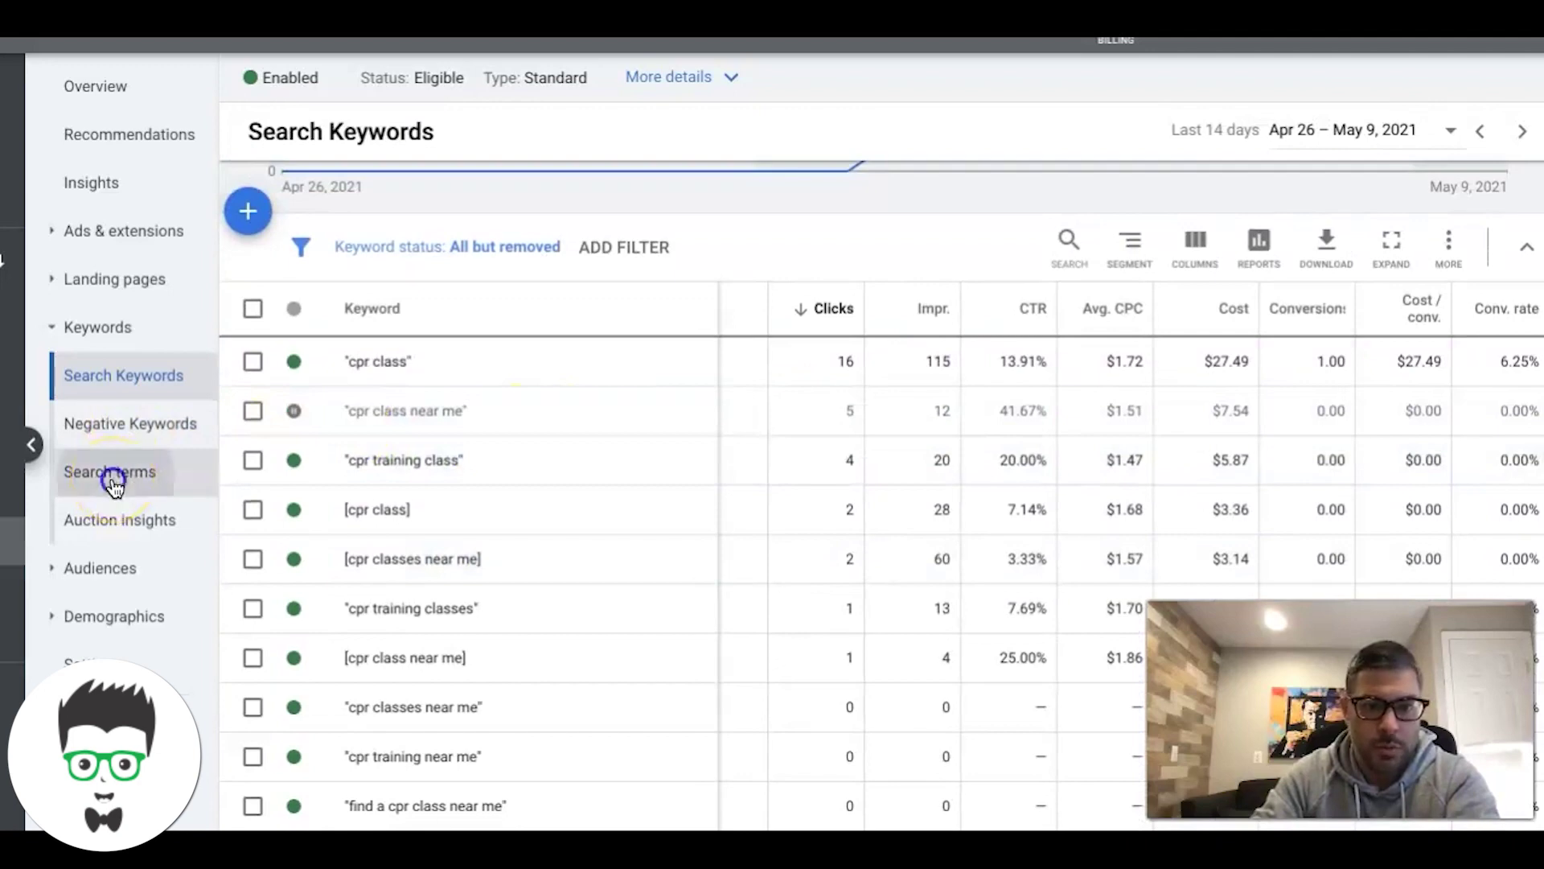
scroll(659, 416, "down", 4)
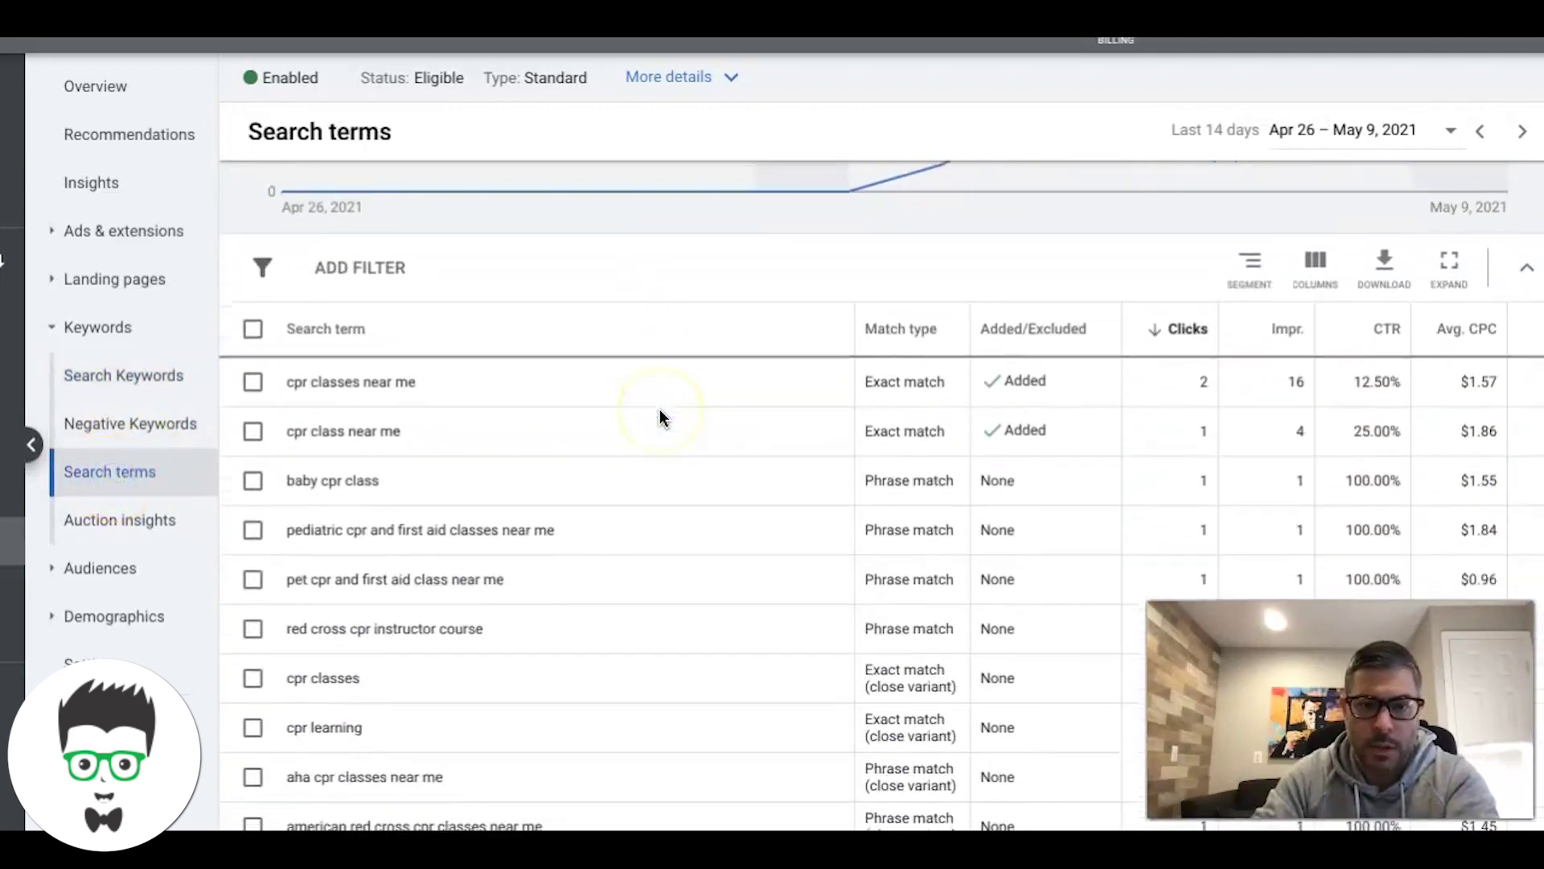
scroll(765, 448, "right", 3)
scroll(766, 449, "right", 1)
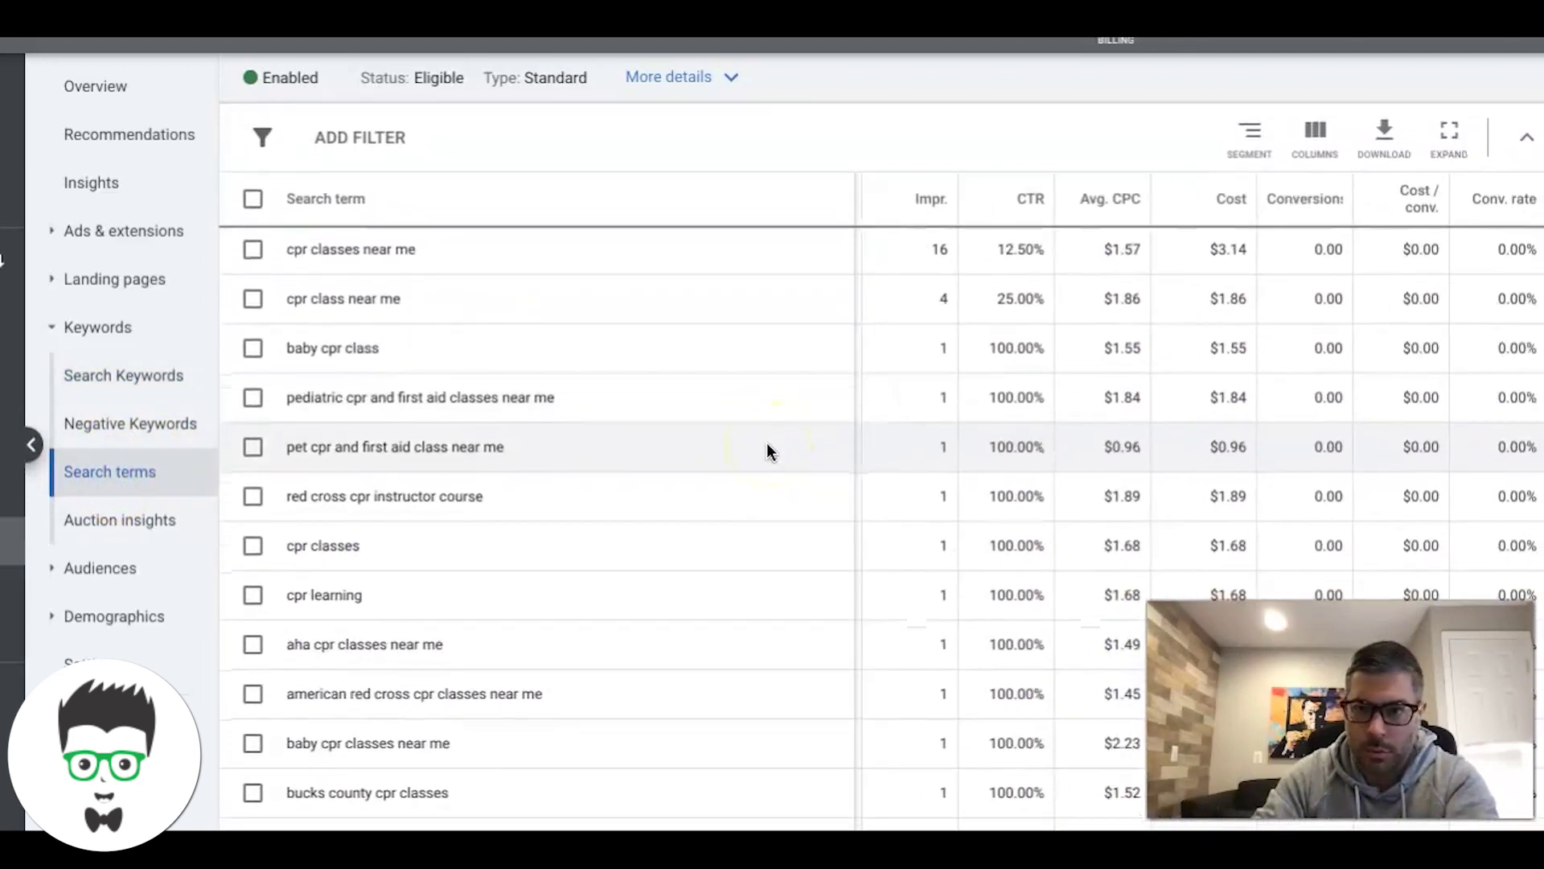
left_click(1314, 230)
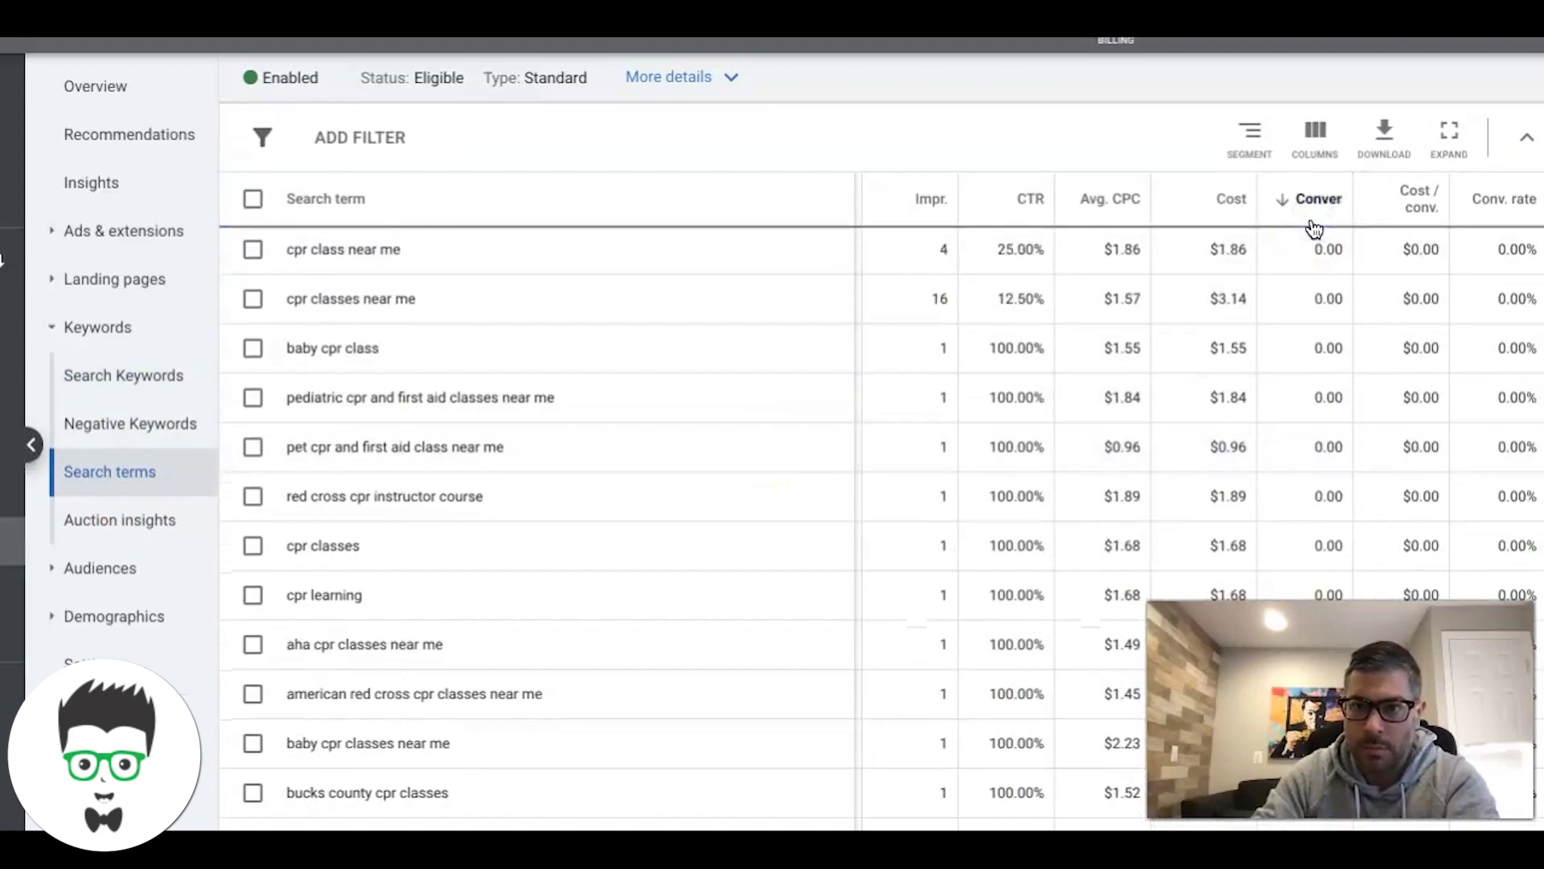
left_click(1315, 229)
Step: Look through the sorted search terms, ending on a new blank Google tab
scroll(964, 350, "down", 5)
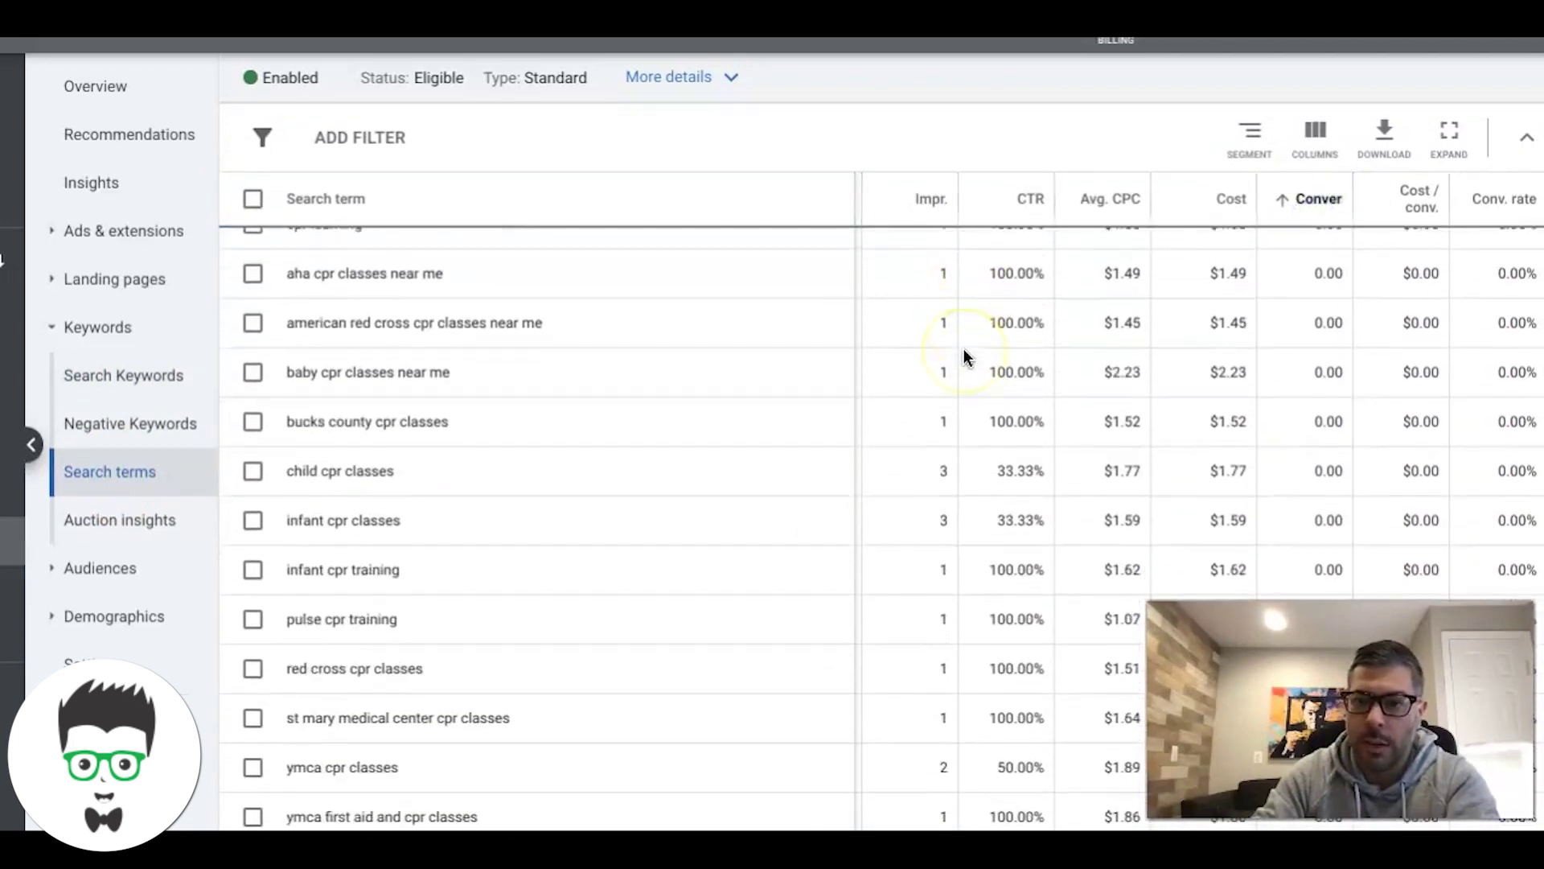
scroll(964, 349, "down", 3)
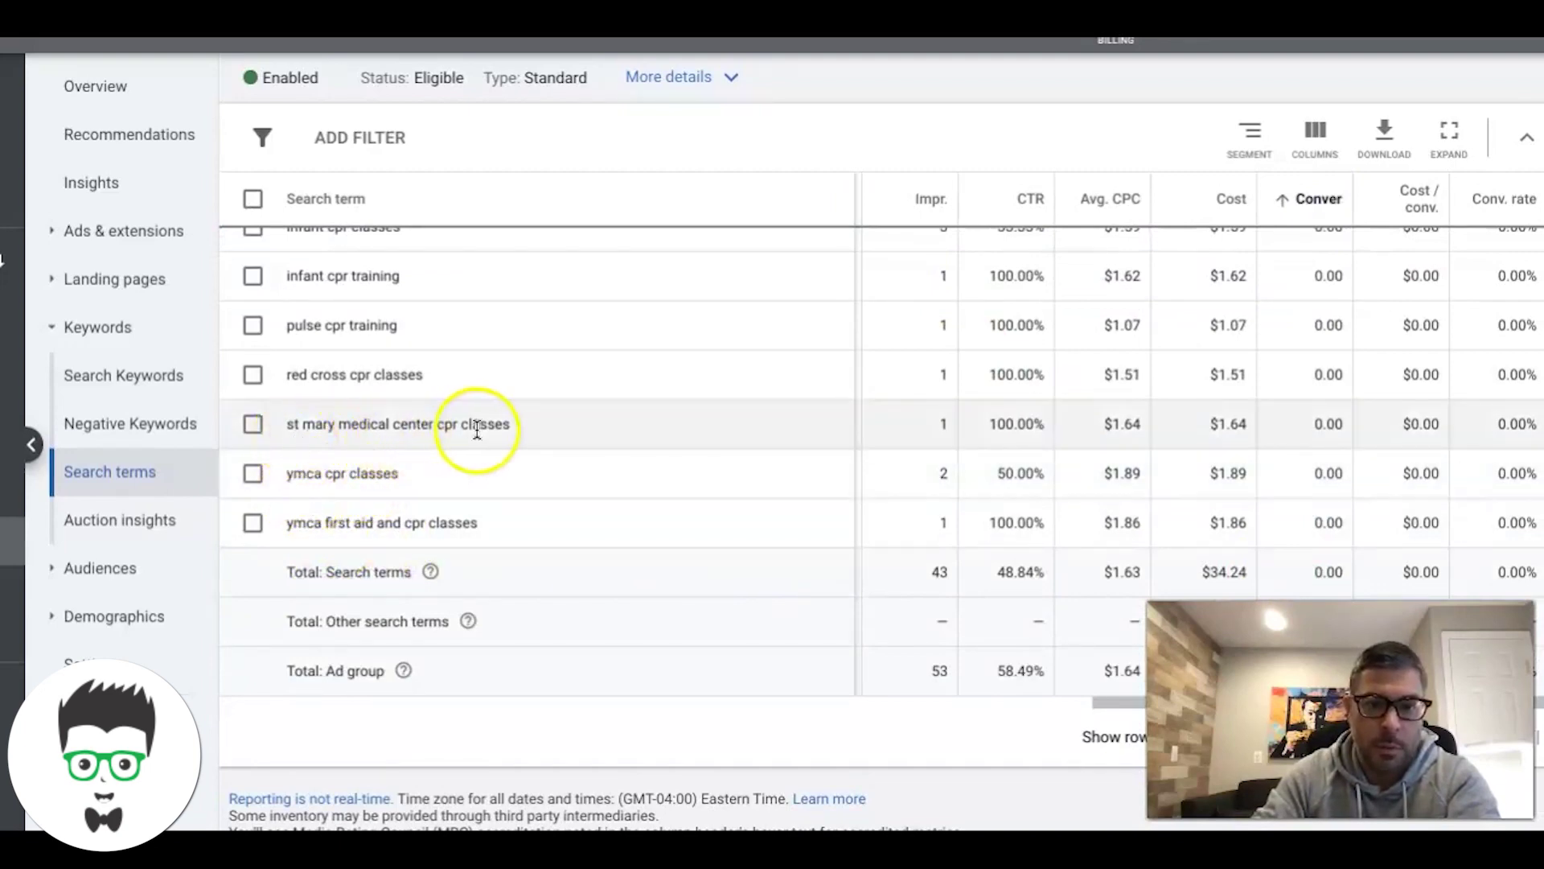
scroll(370, 433, "up", 1)
scroll(370, 433, "up", 1)
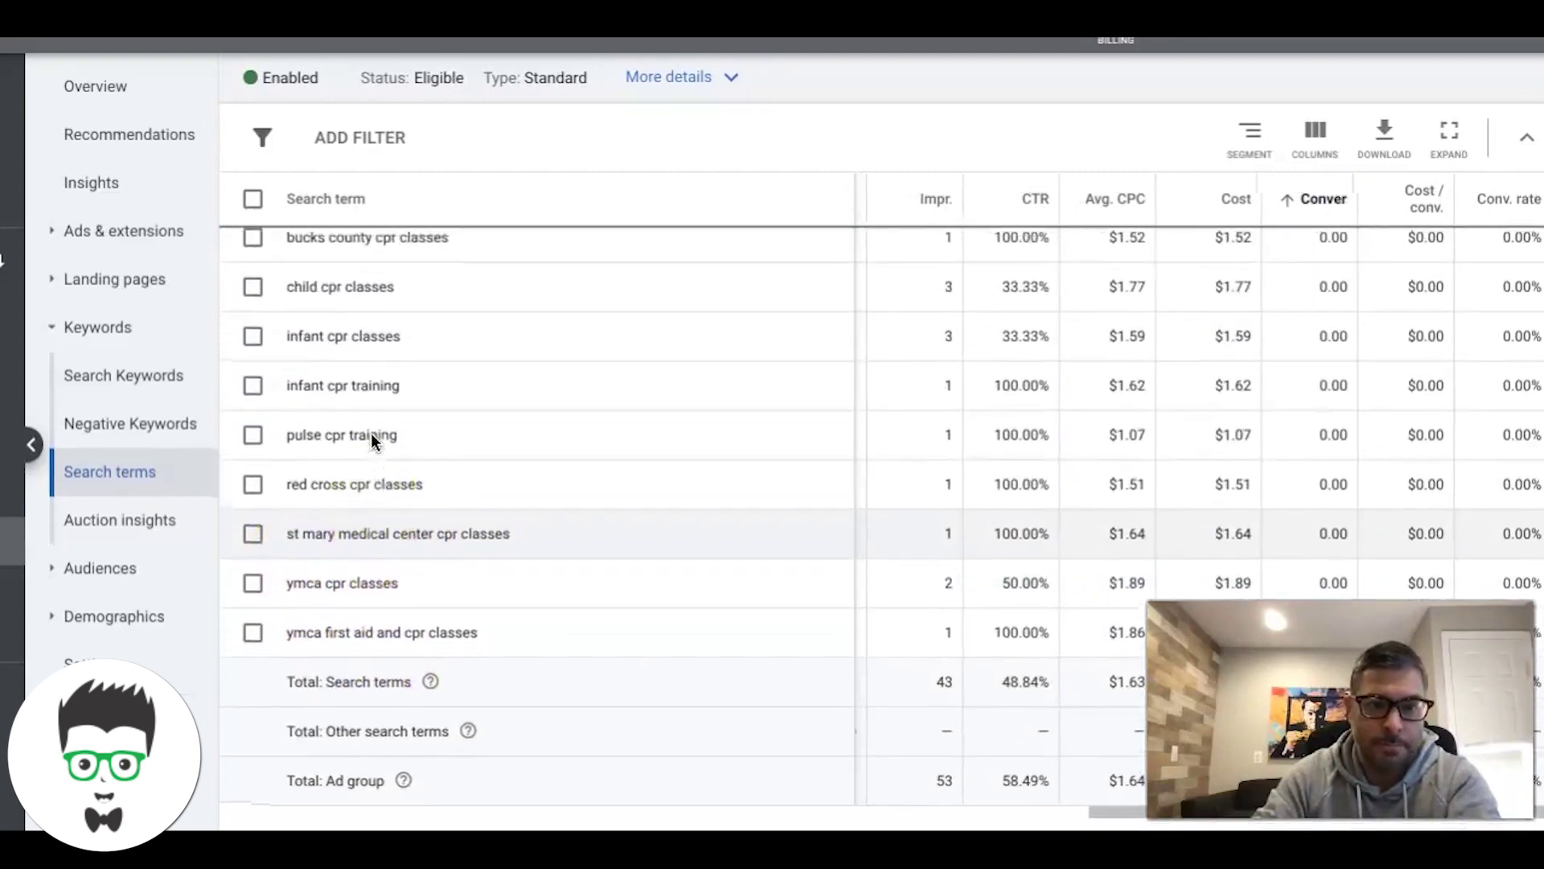
left_click(363, 457)
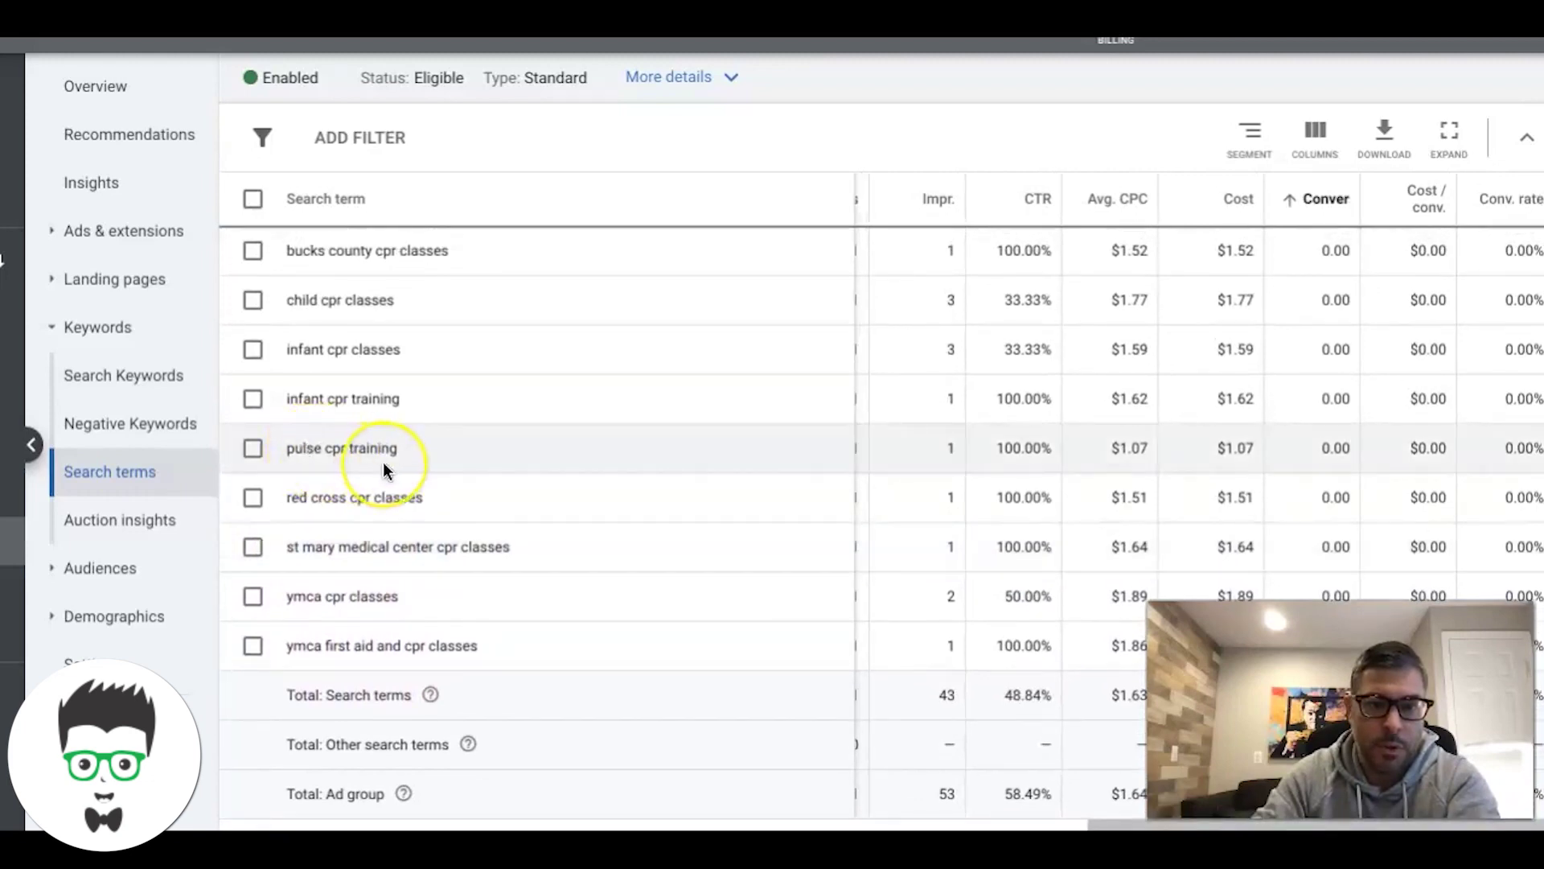
scroll(383, 462, "up", 5)
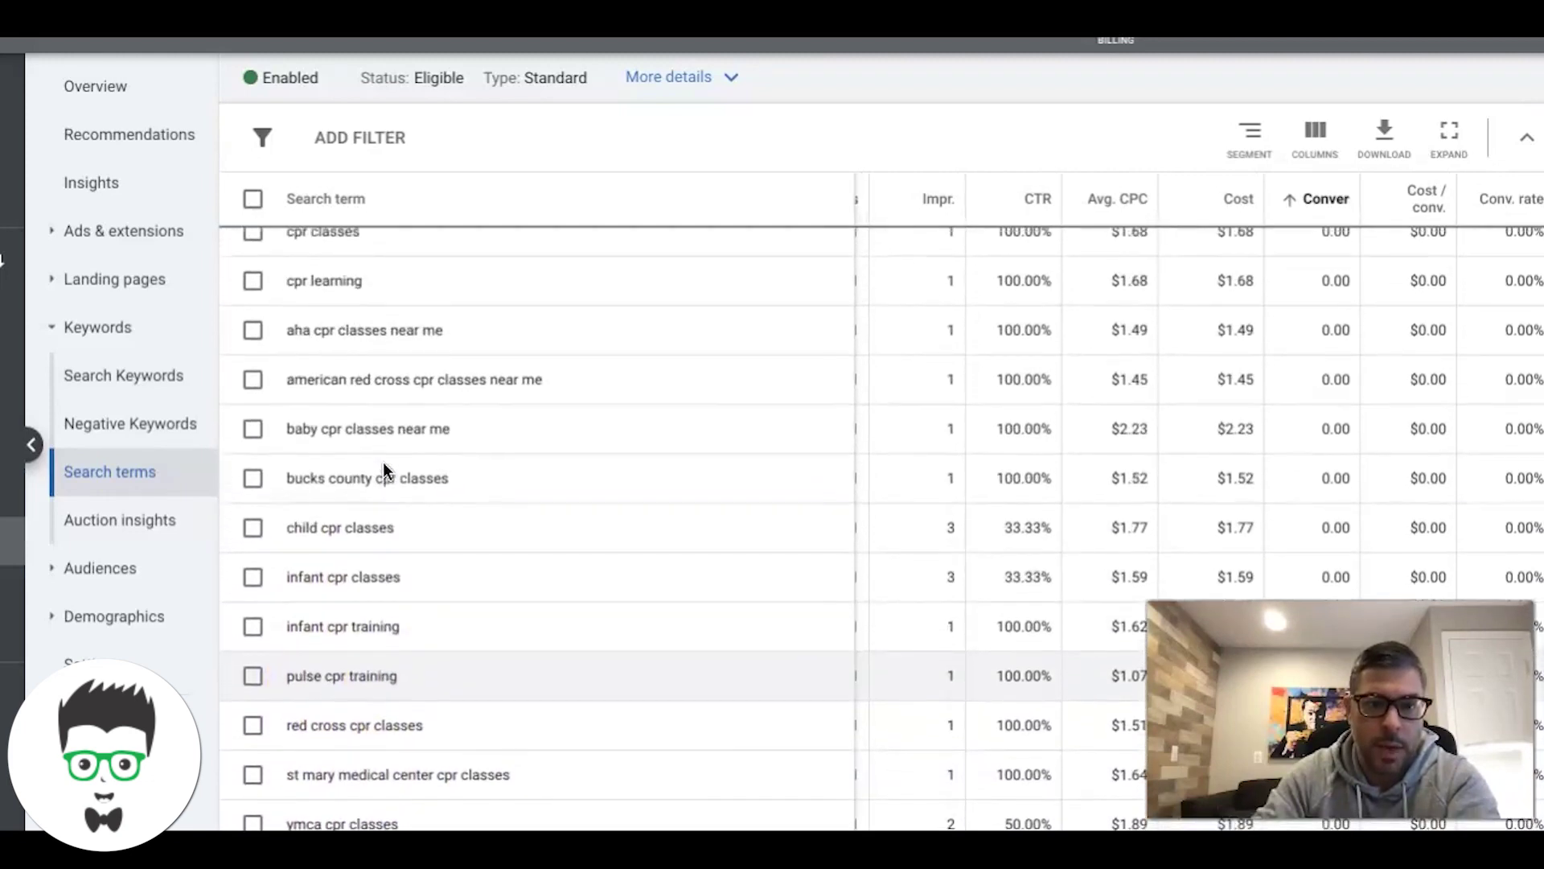
scroll(383, 461, "up", 3)
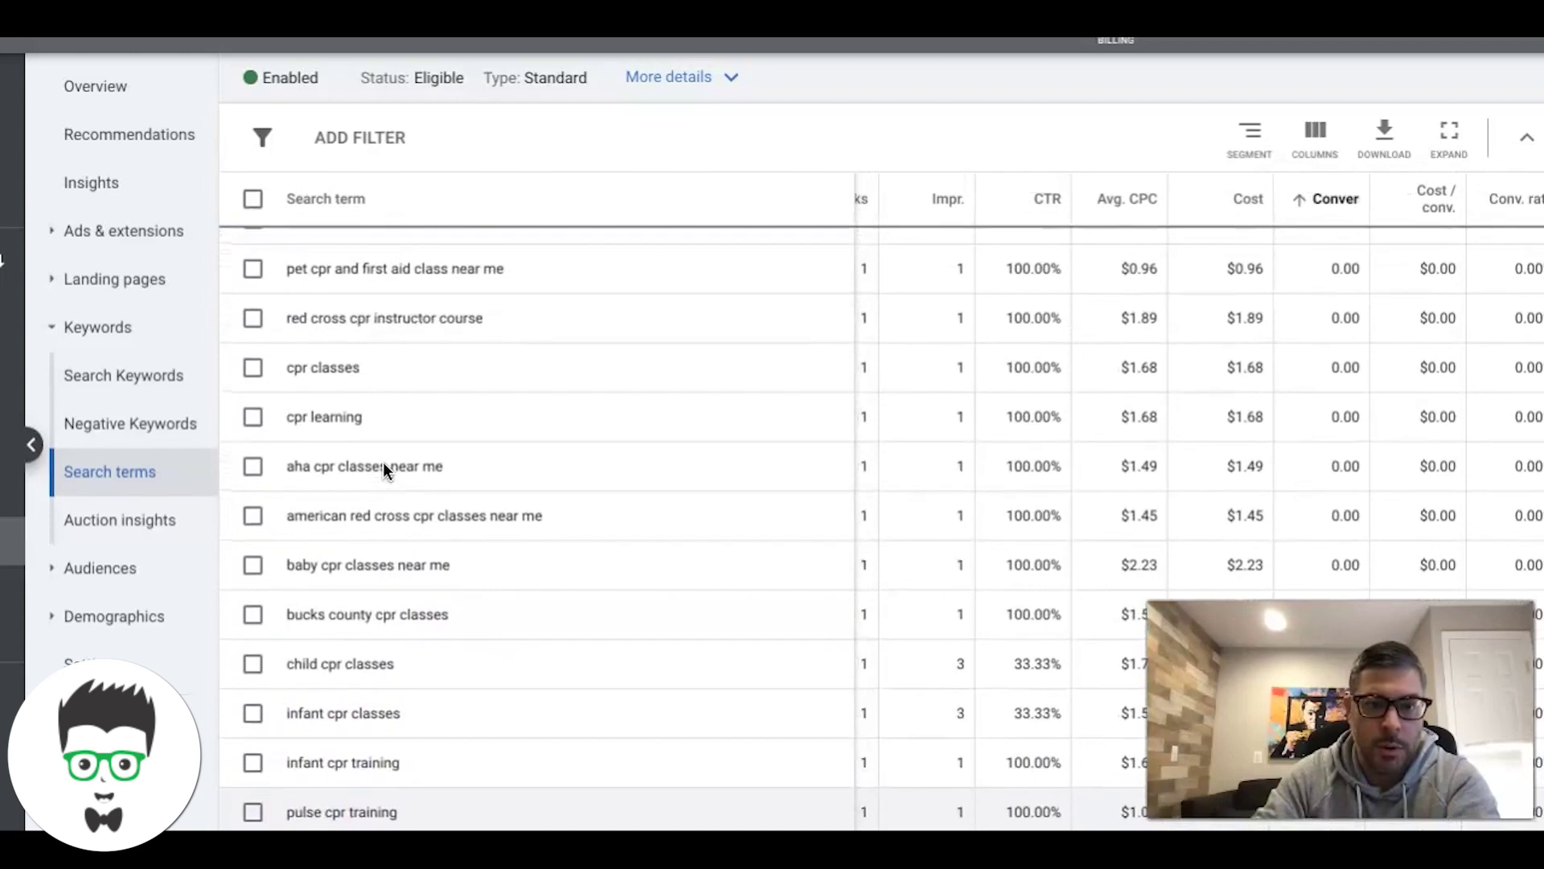
scroll(383, 466, "down", 7)
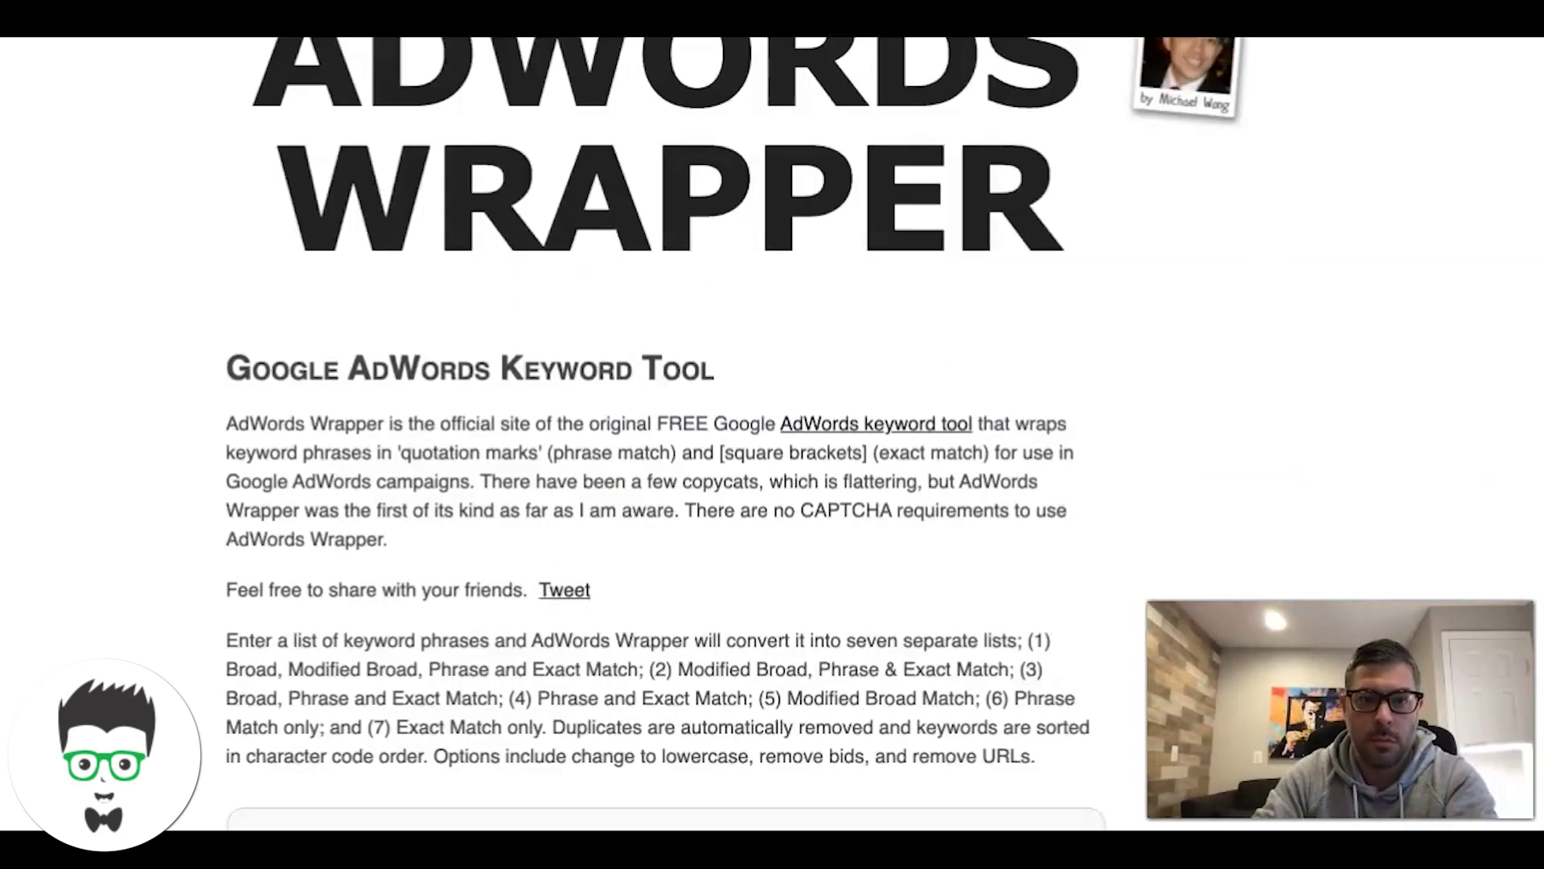
Step: Scroll to the AdWords Wrapper's empty keyword textarea and place the cursor in it
scroll(505, 310, "down", 9)
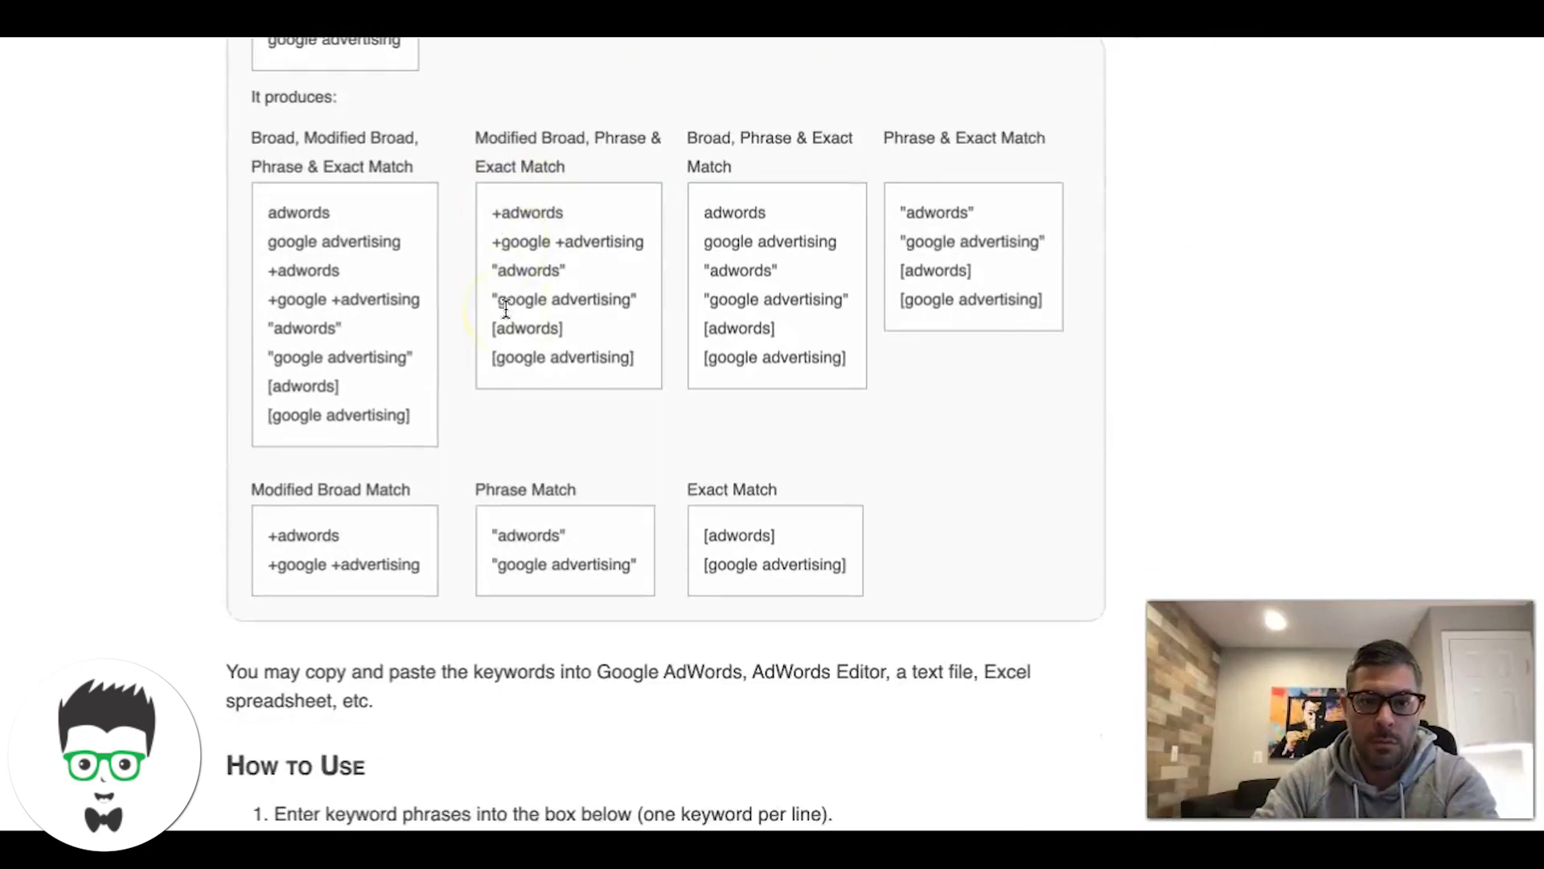
scroll(506, 309, "down", 10)
left_click(400, 247)
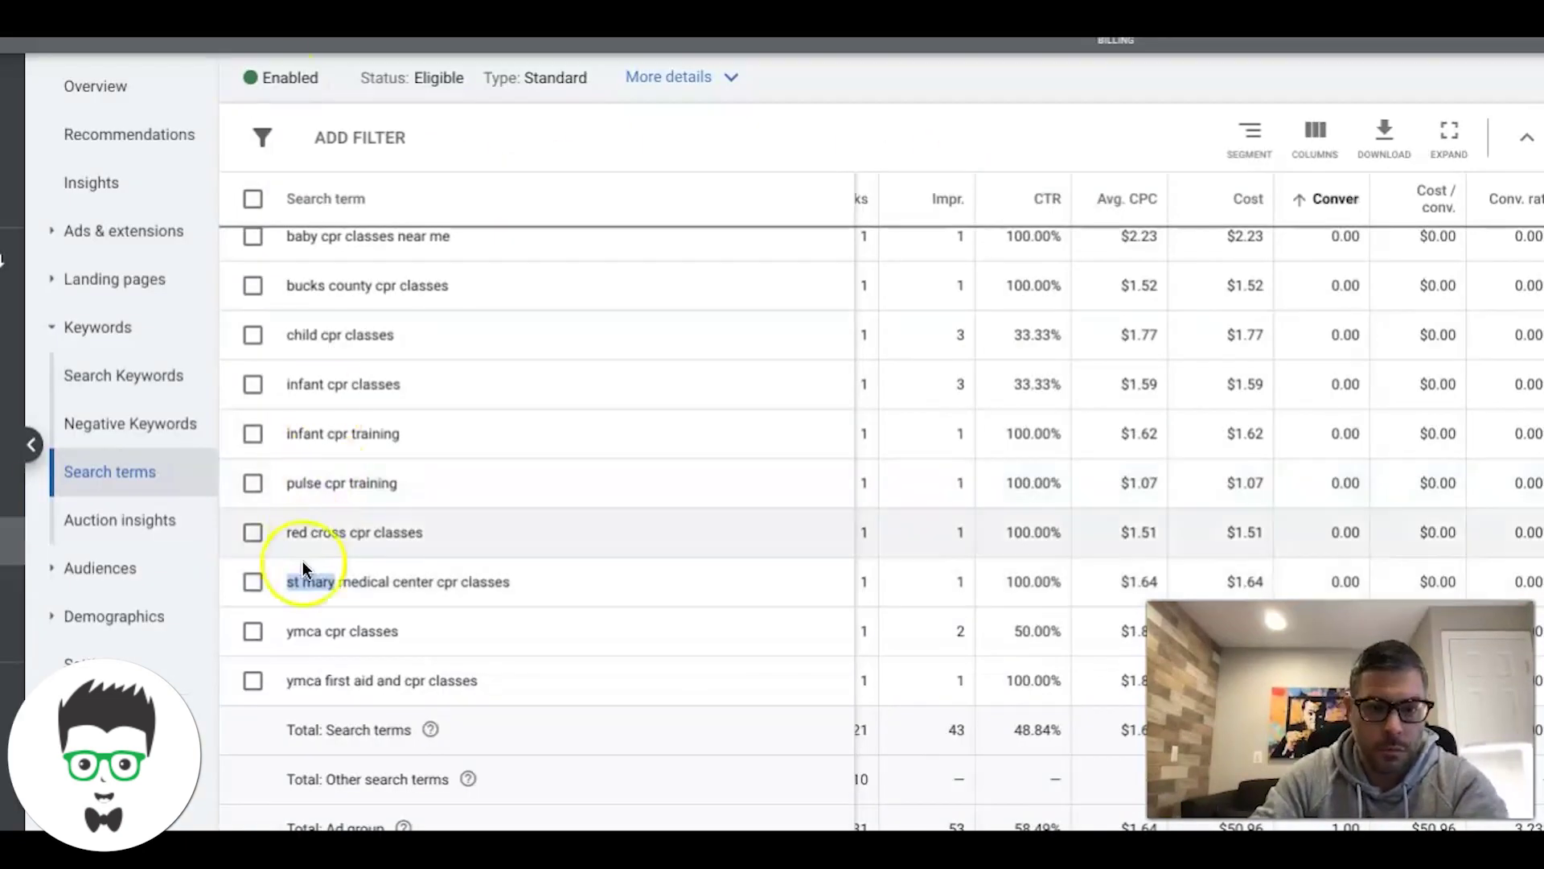
Step: Scroll the search terms table to review the Match type and Added/Excluded columns
scroll(341, 539, "up", 1)
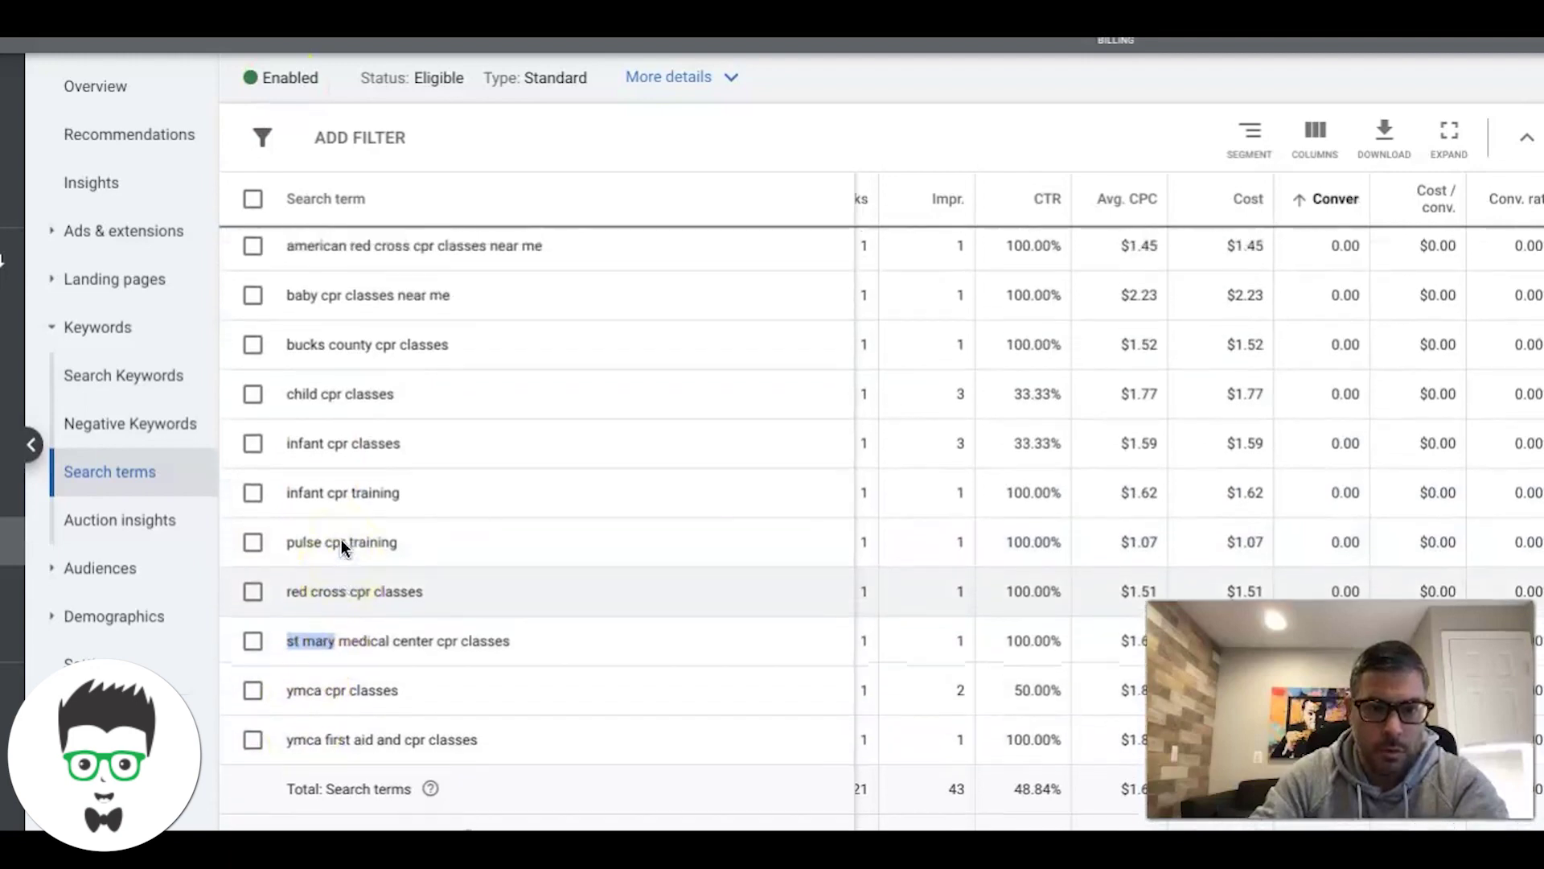
scroll(379, 545, "up", 2)
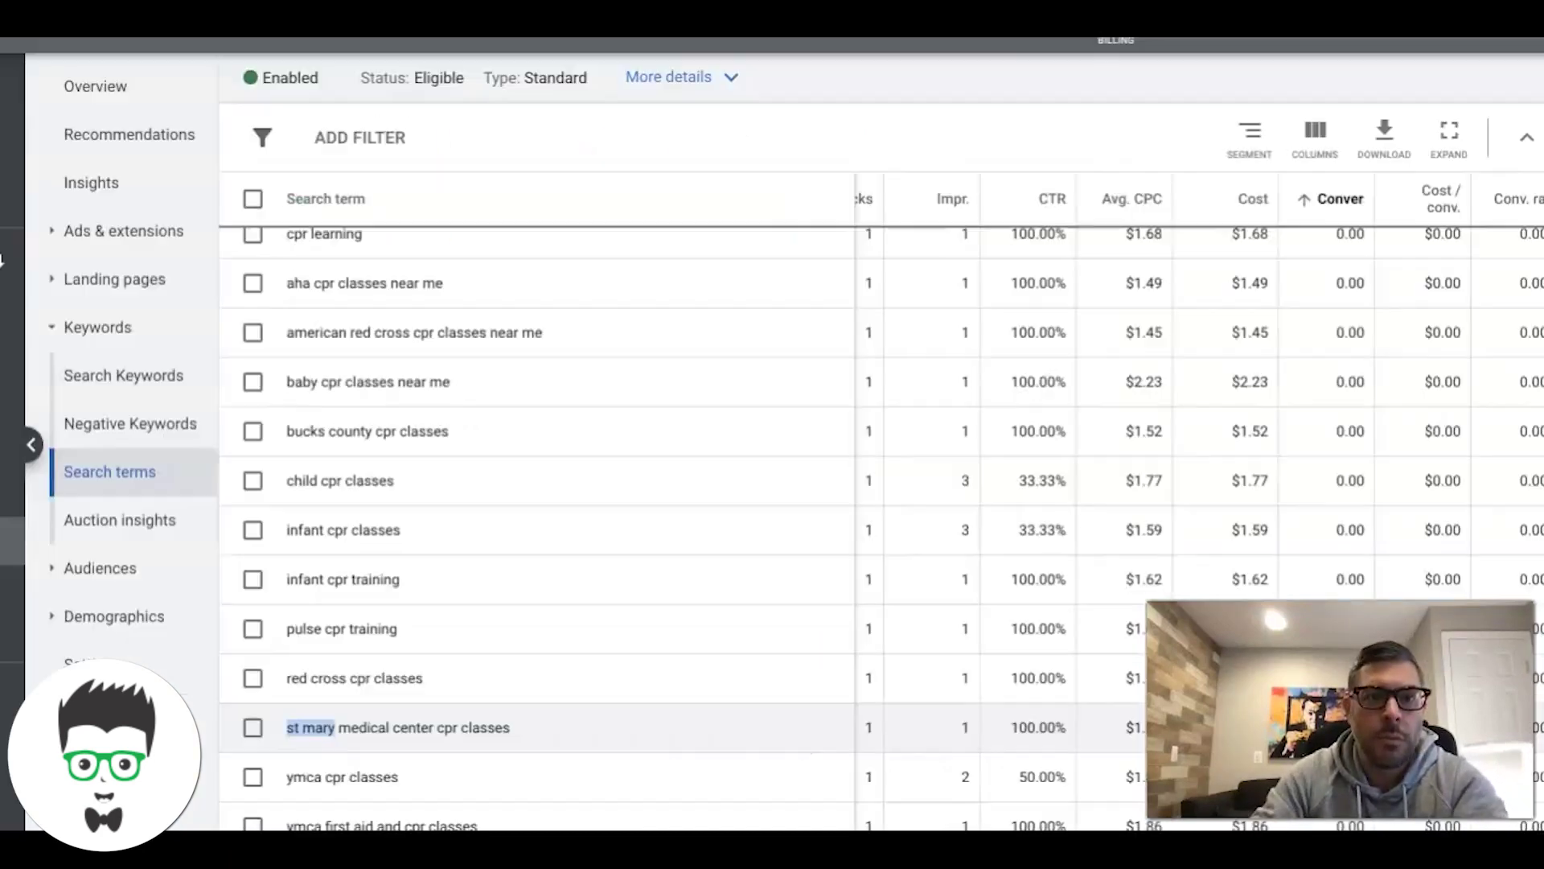
scroll(396, 483, "up", 2)
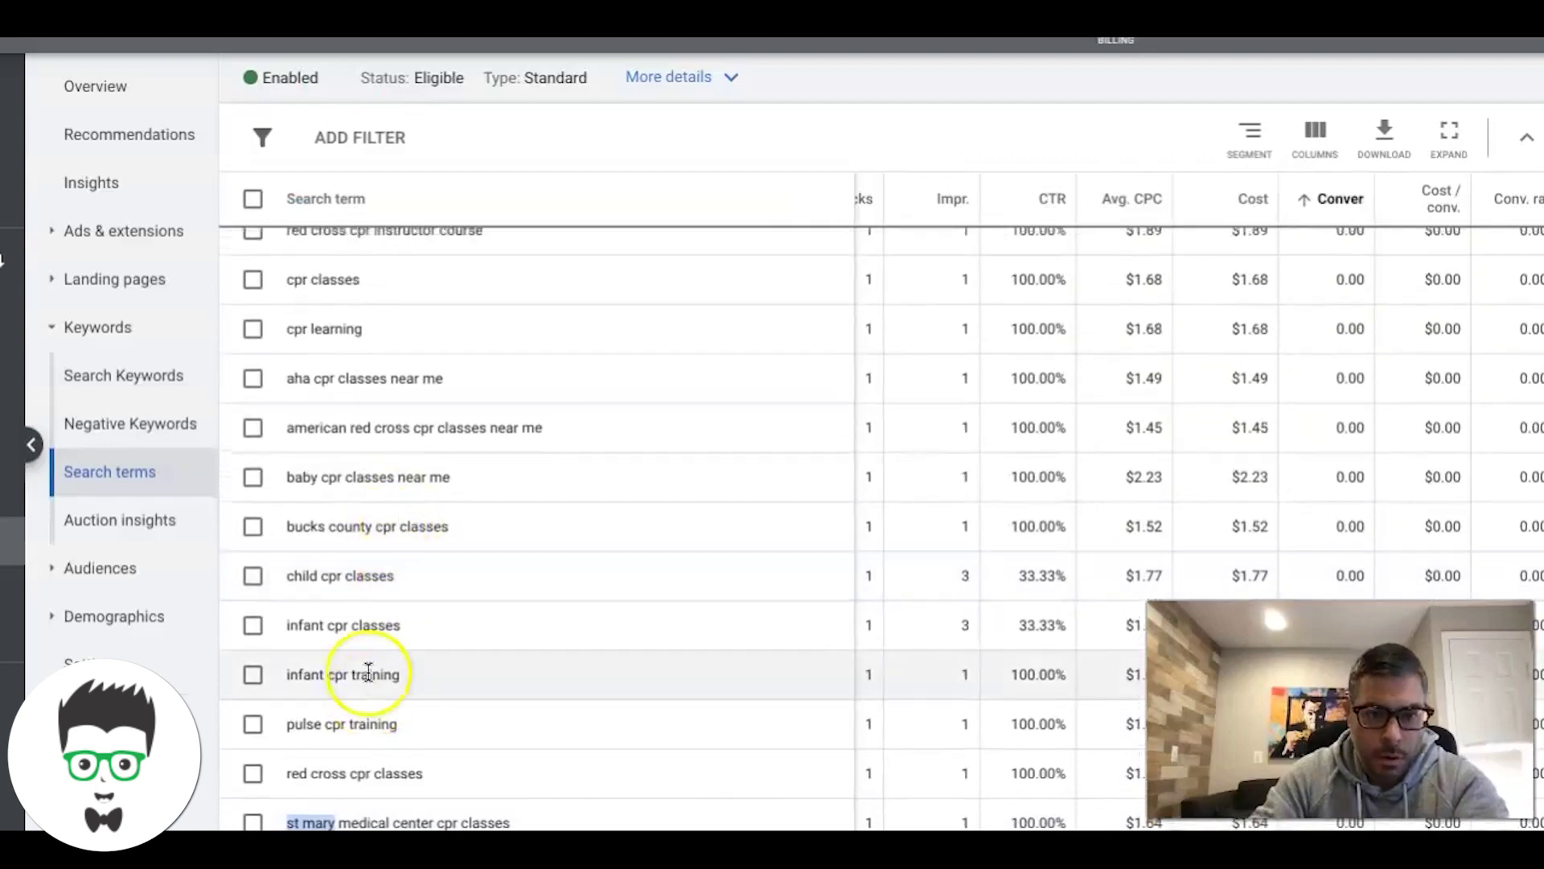
scroll(357, 519, "up", 3)
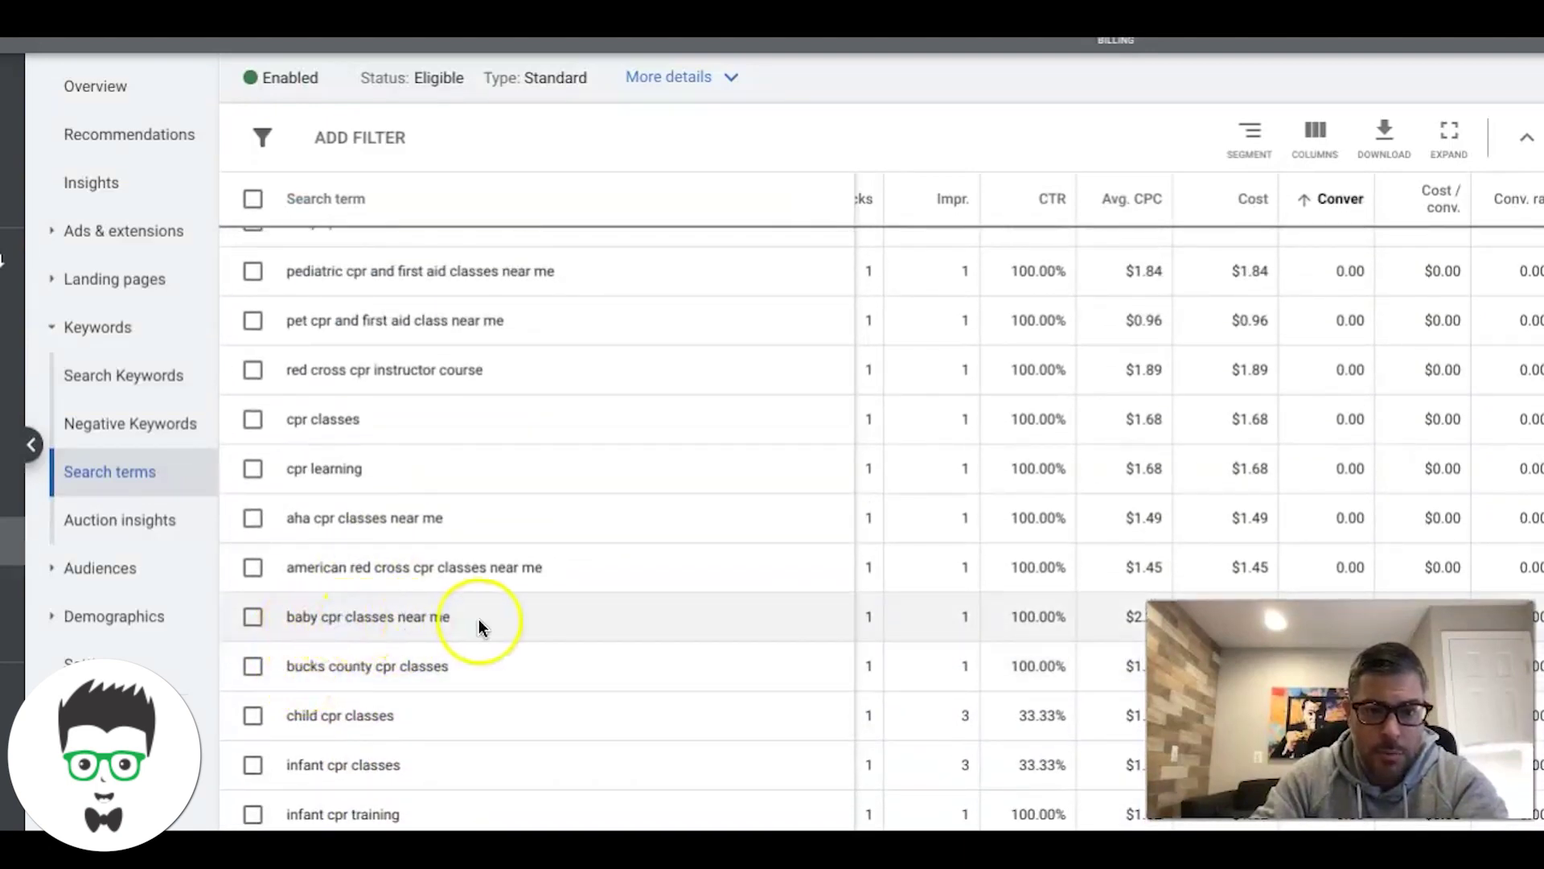
scroll(482, 623, "up", 4)
scroll(480, 628, "up", 2)
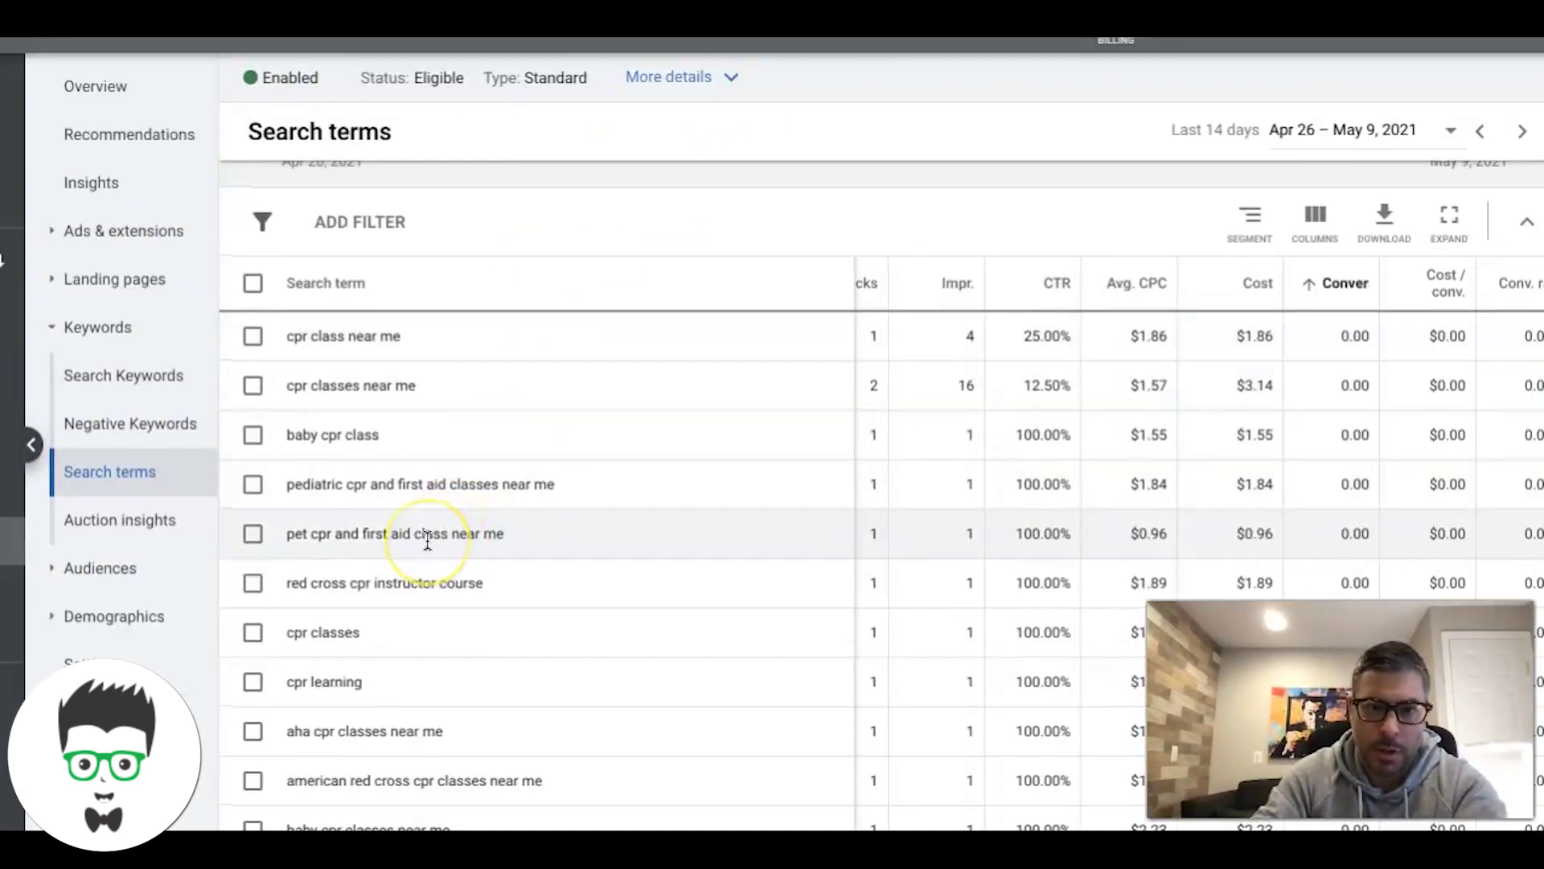
scroll(428, 544, "up", 2)
scroll(457, 547, "left", 2)
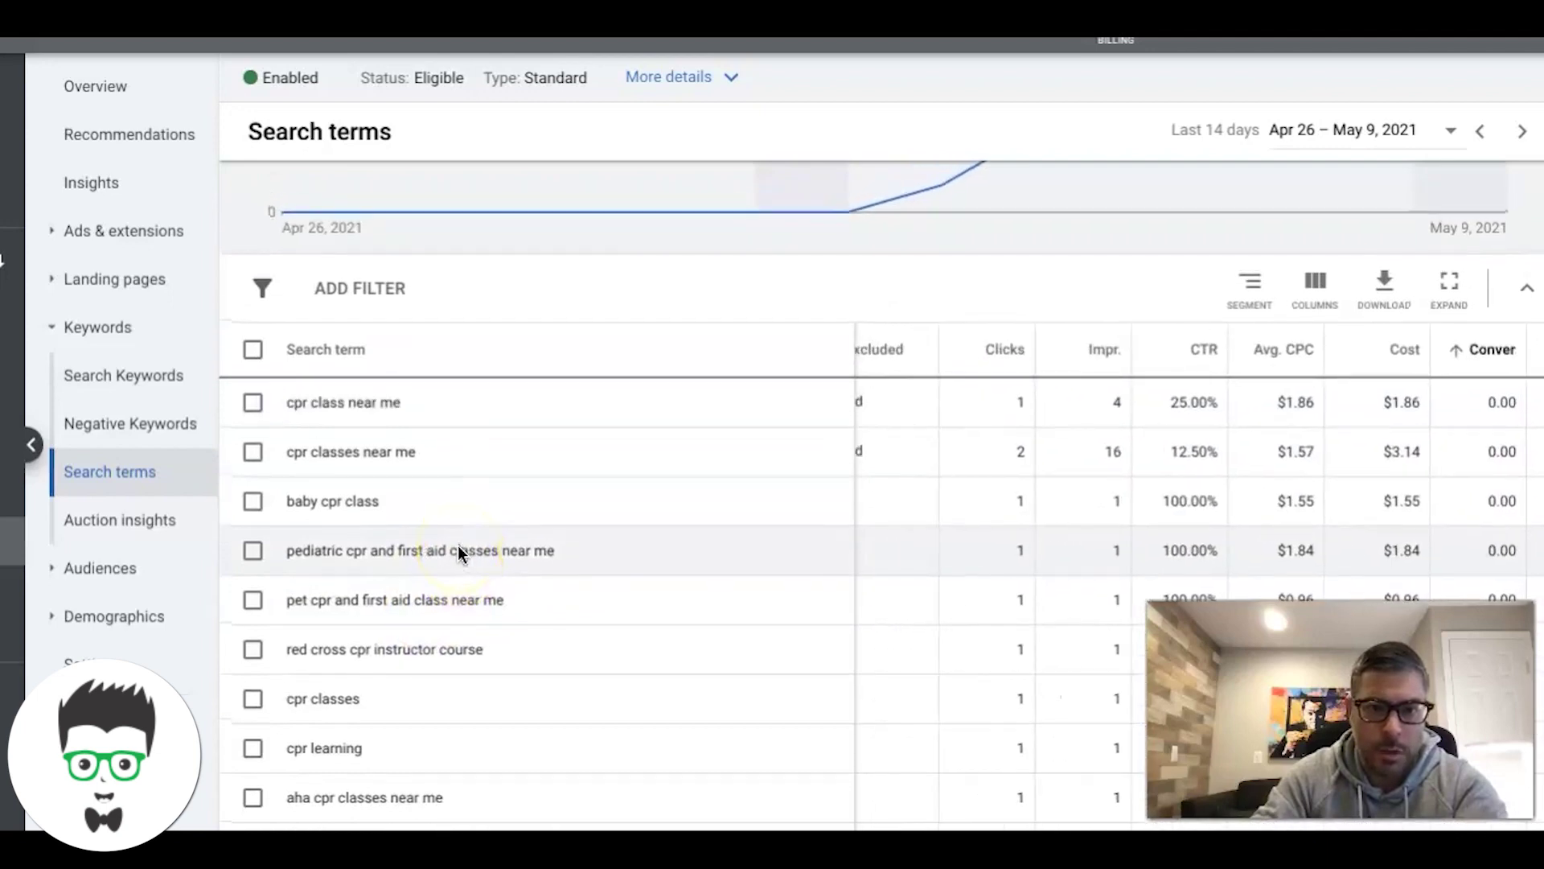
scroll(457, 547, "left", 2)
scroll(457, 547, "up", 1)
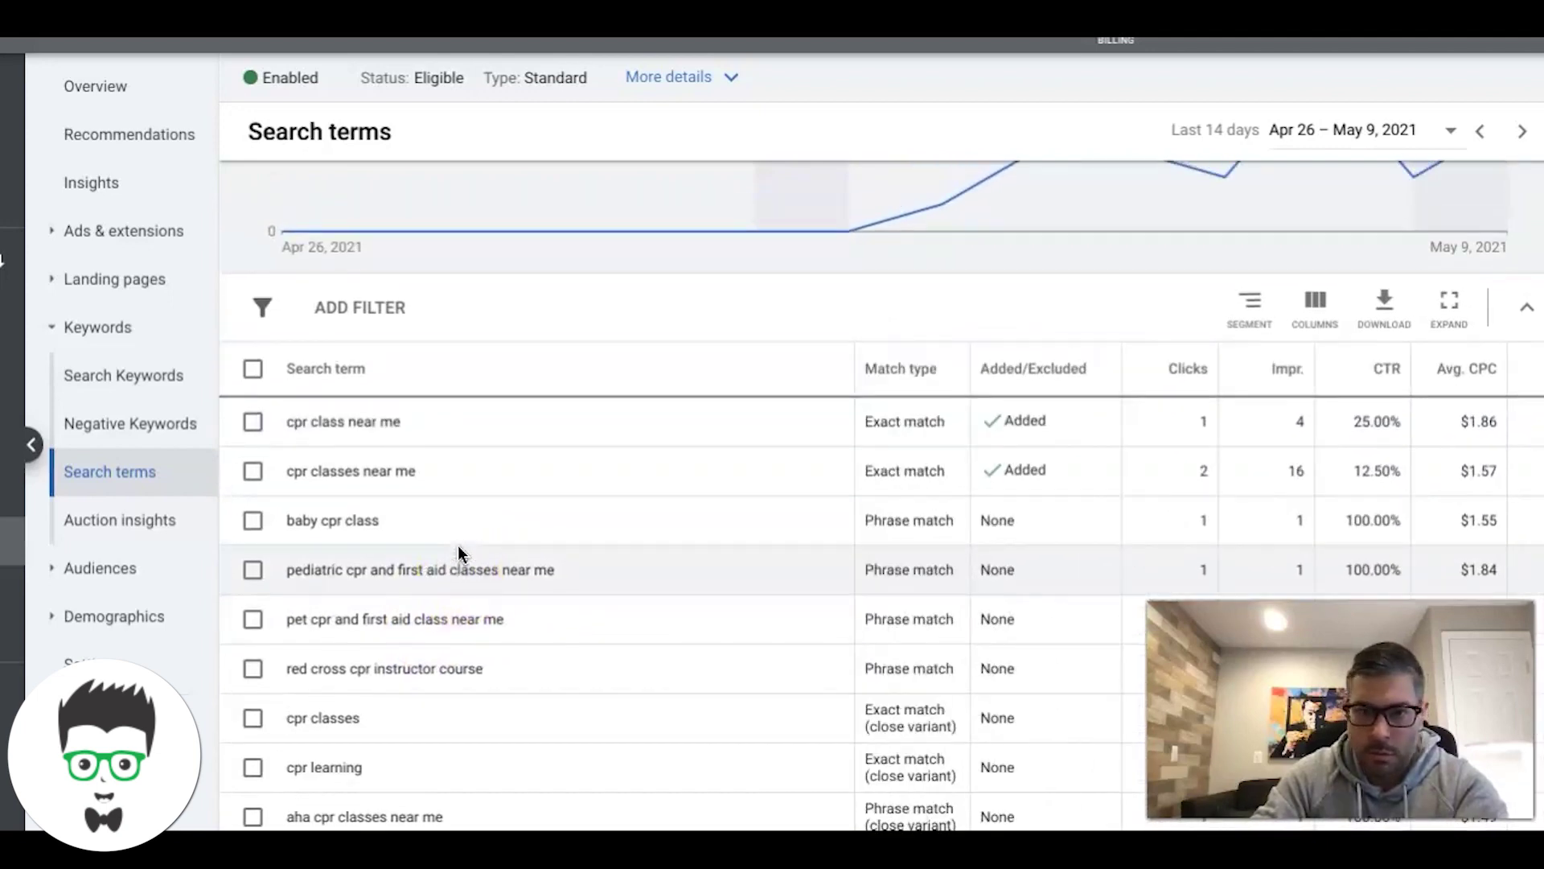
scroll(451, 424, "right", 4)
scroll(453, 425, "up", 1)
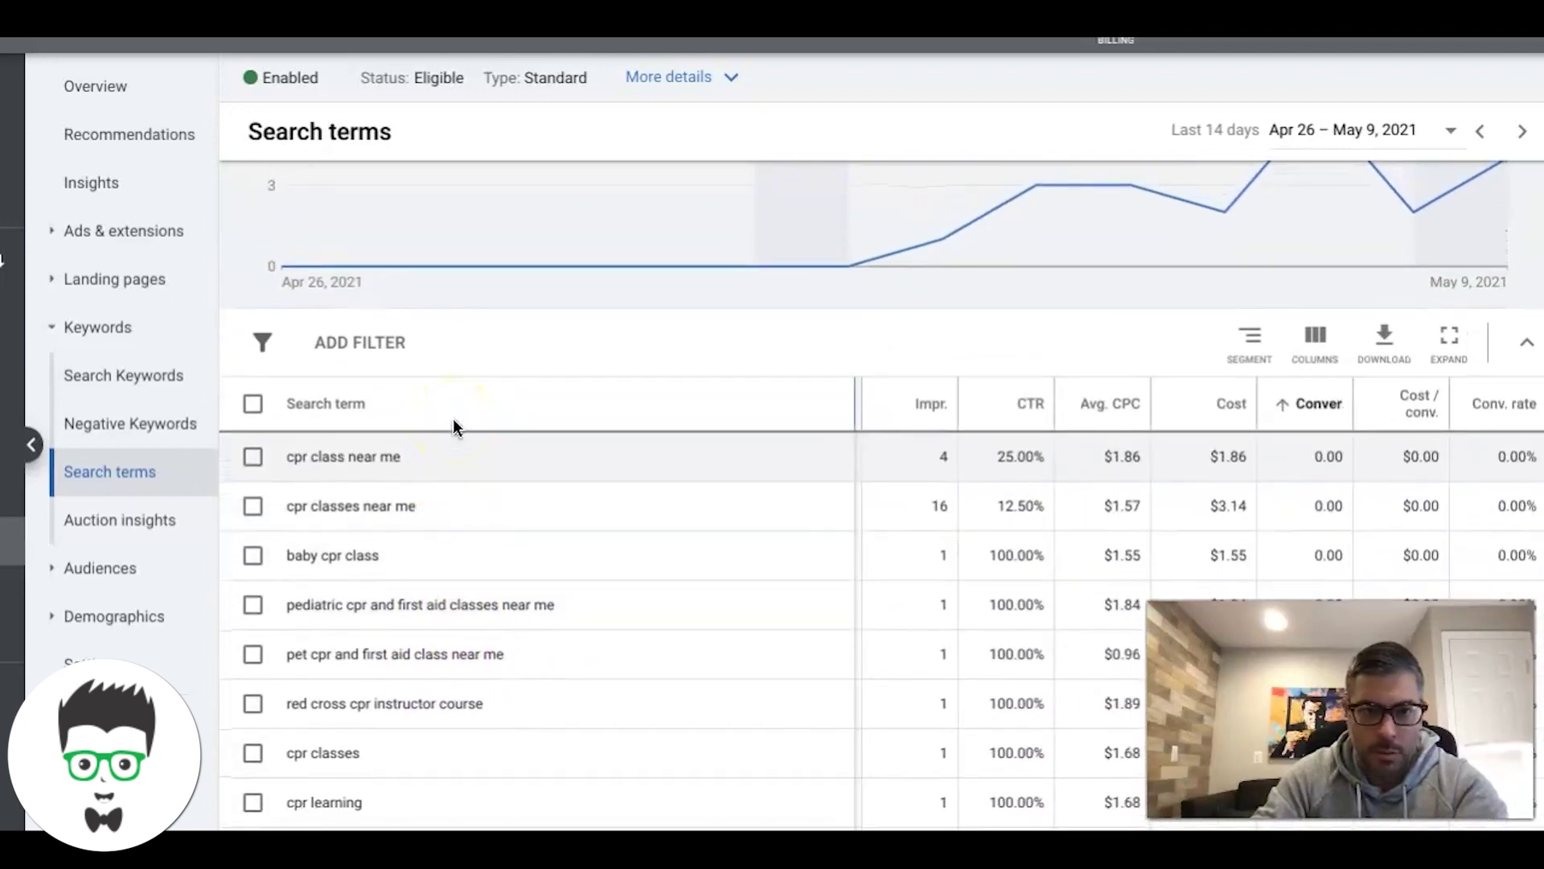
scroll(454, 426, "down", 3)
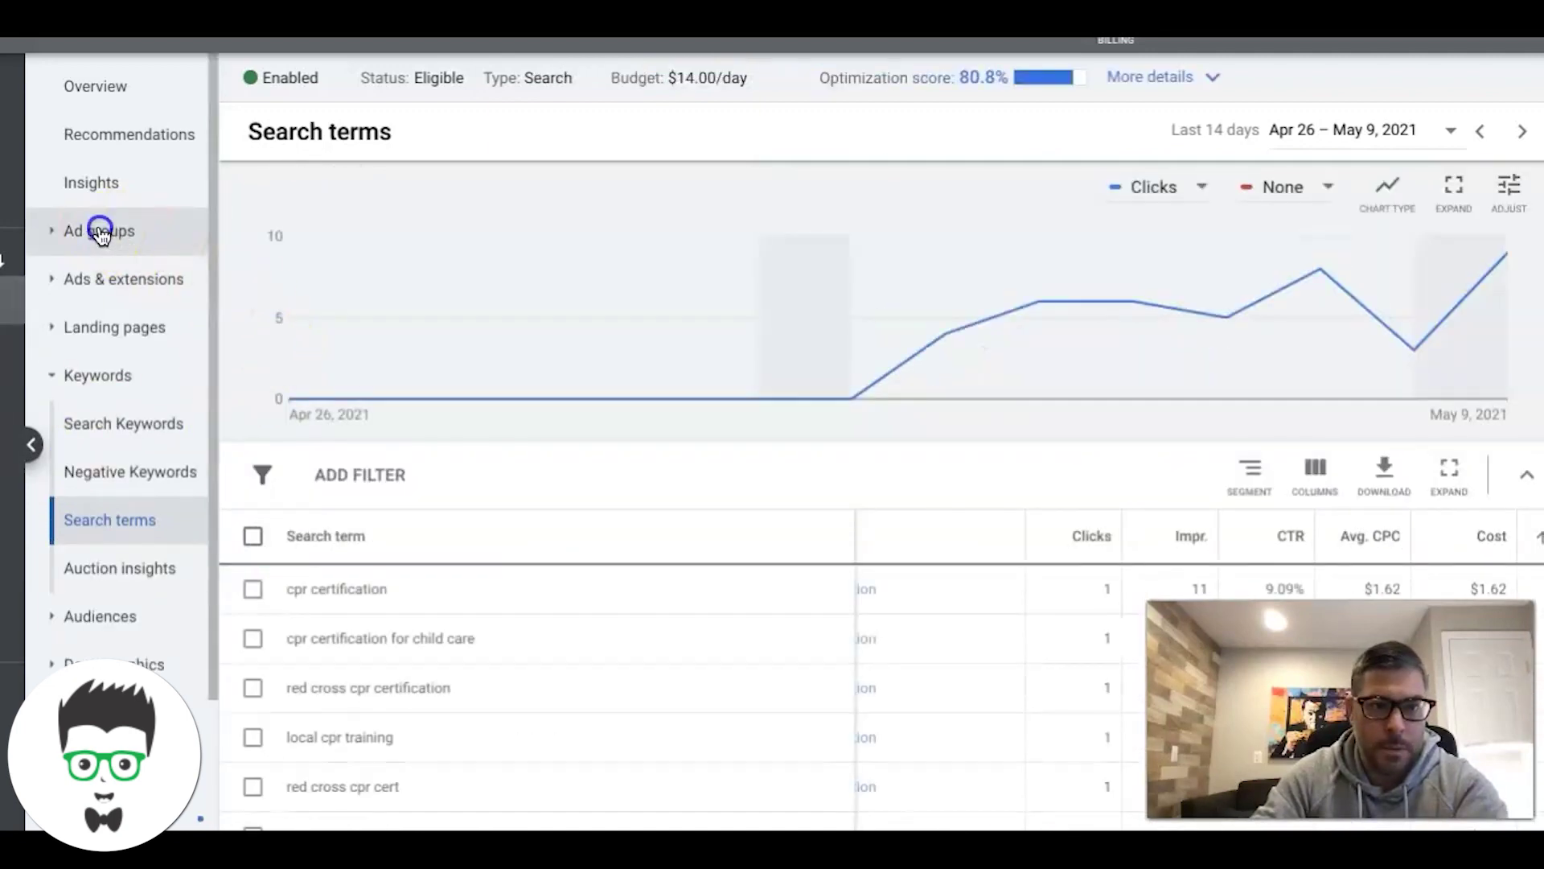
Step: Go back to Ad groups and open the cpr classes ad group's keywords
left_click(99, 231)
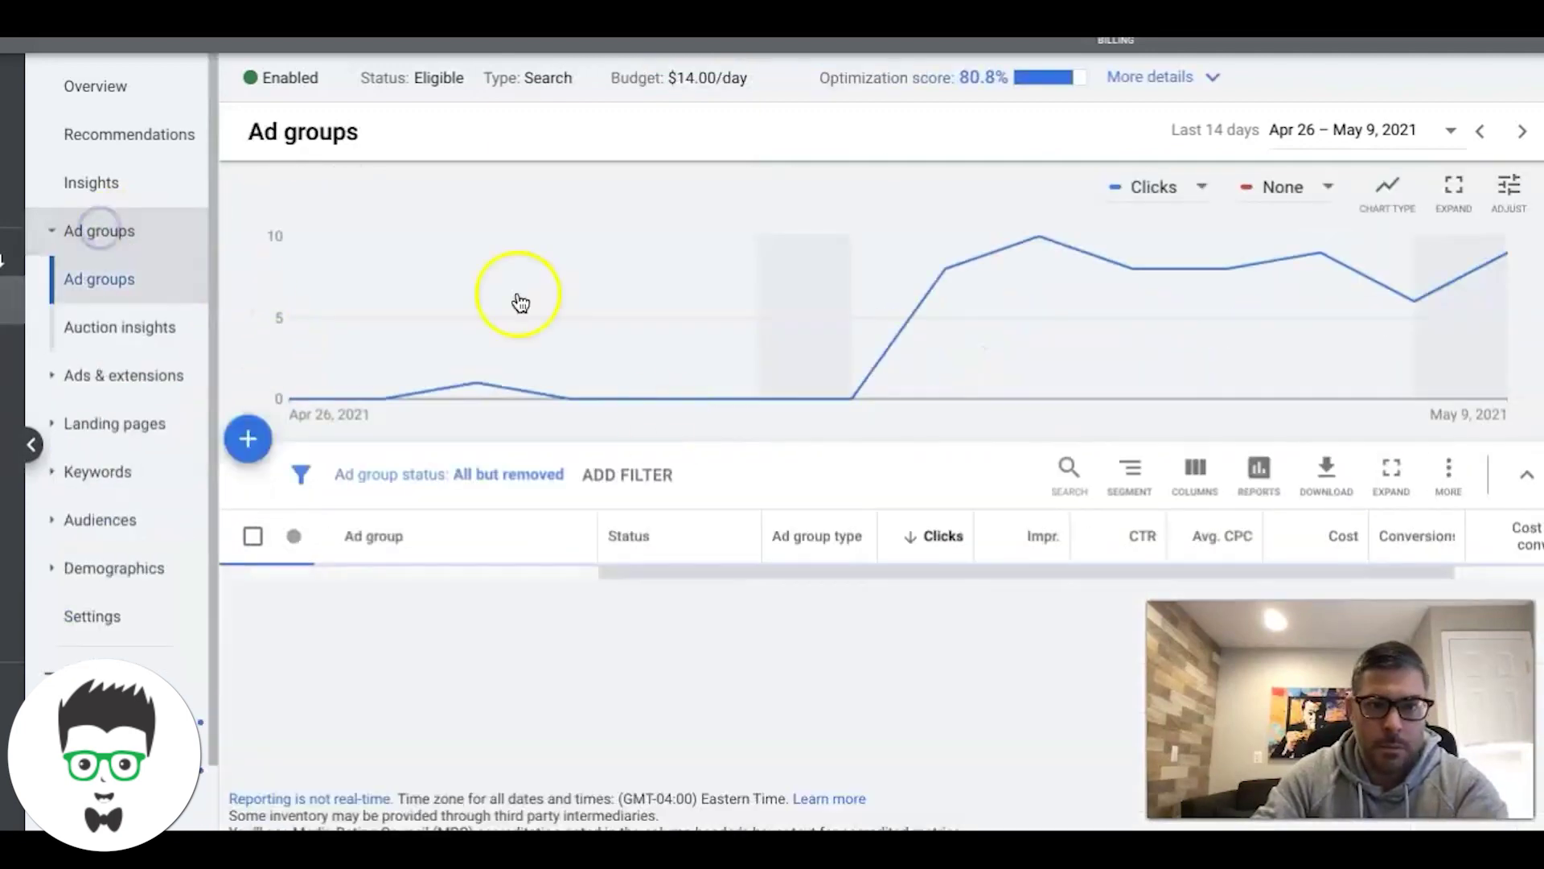
scroll(650, 567, "down", 3)
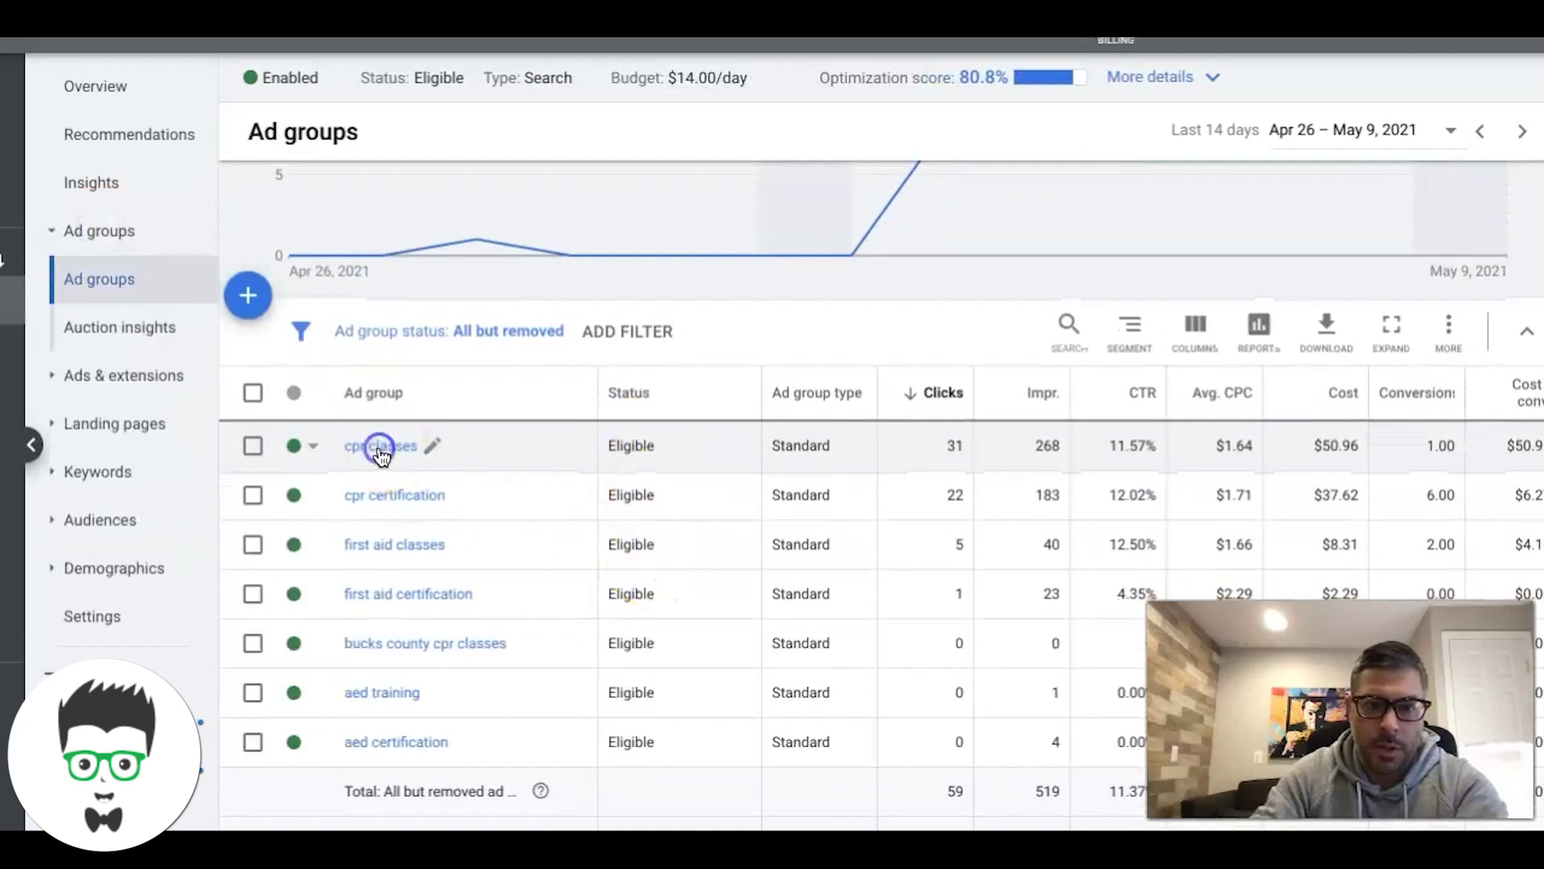
left_click(381, 447)
scroll(723, 466, "down", 4)
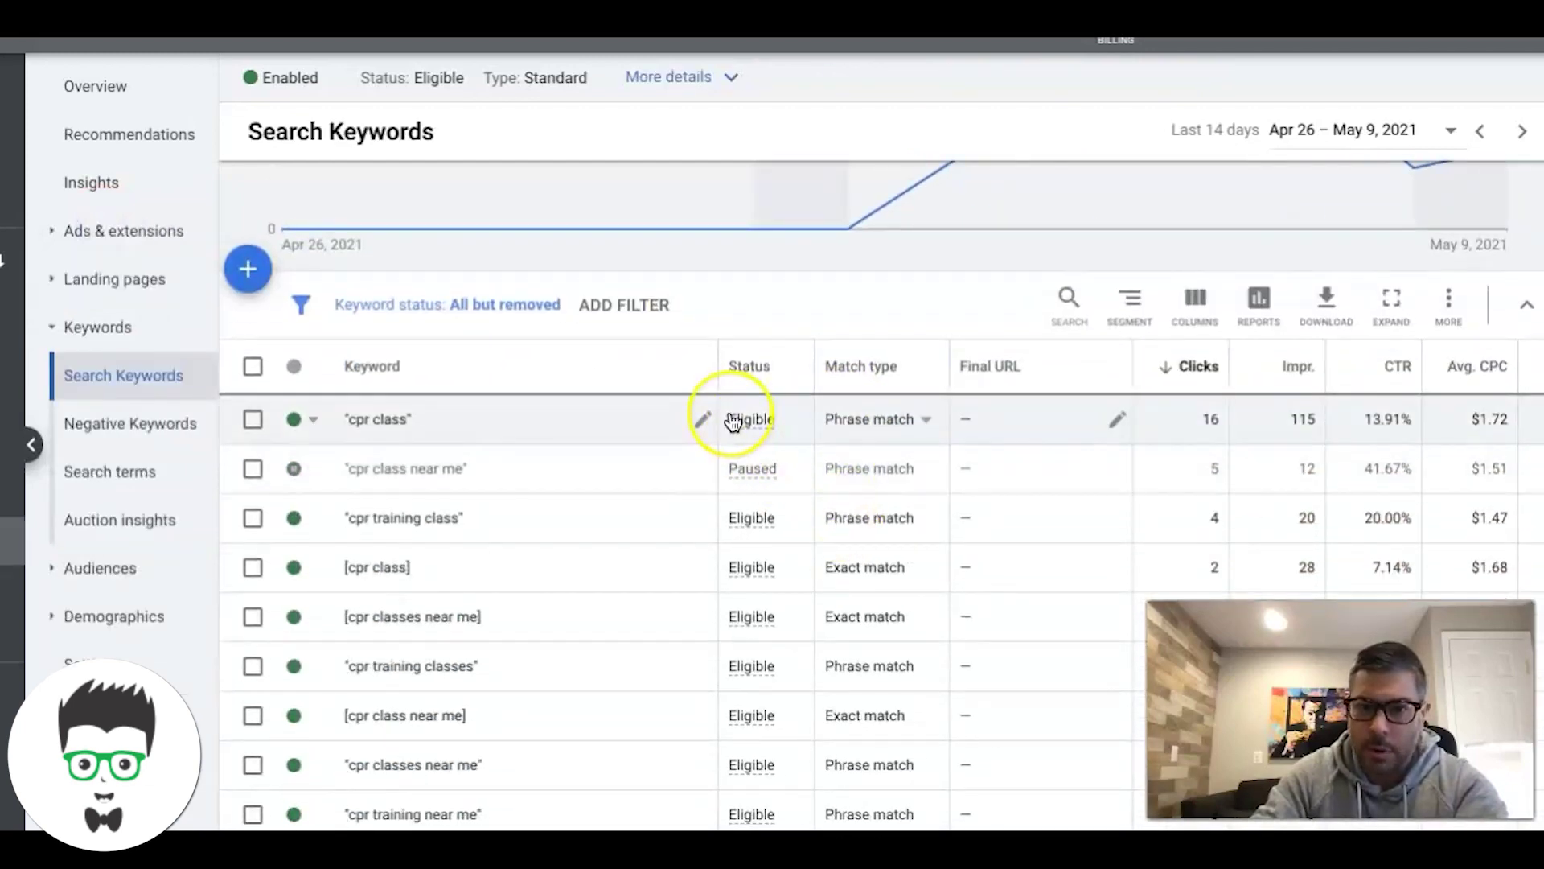
scroll(732, 422, "right", 5)
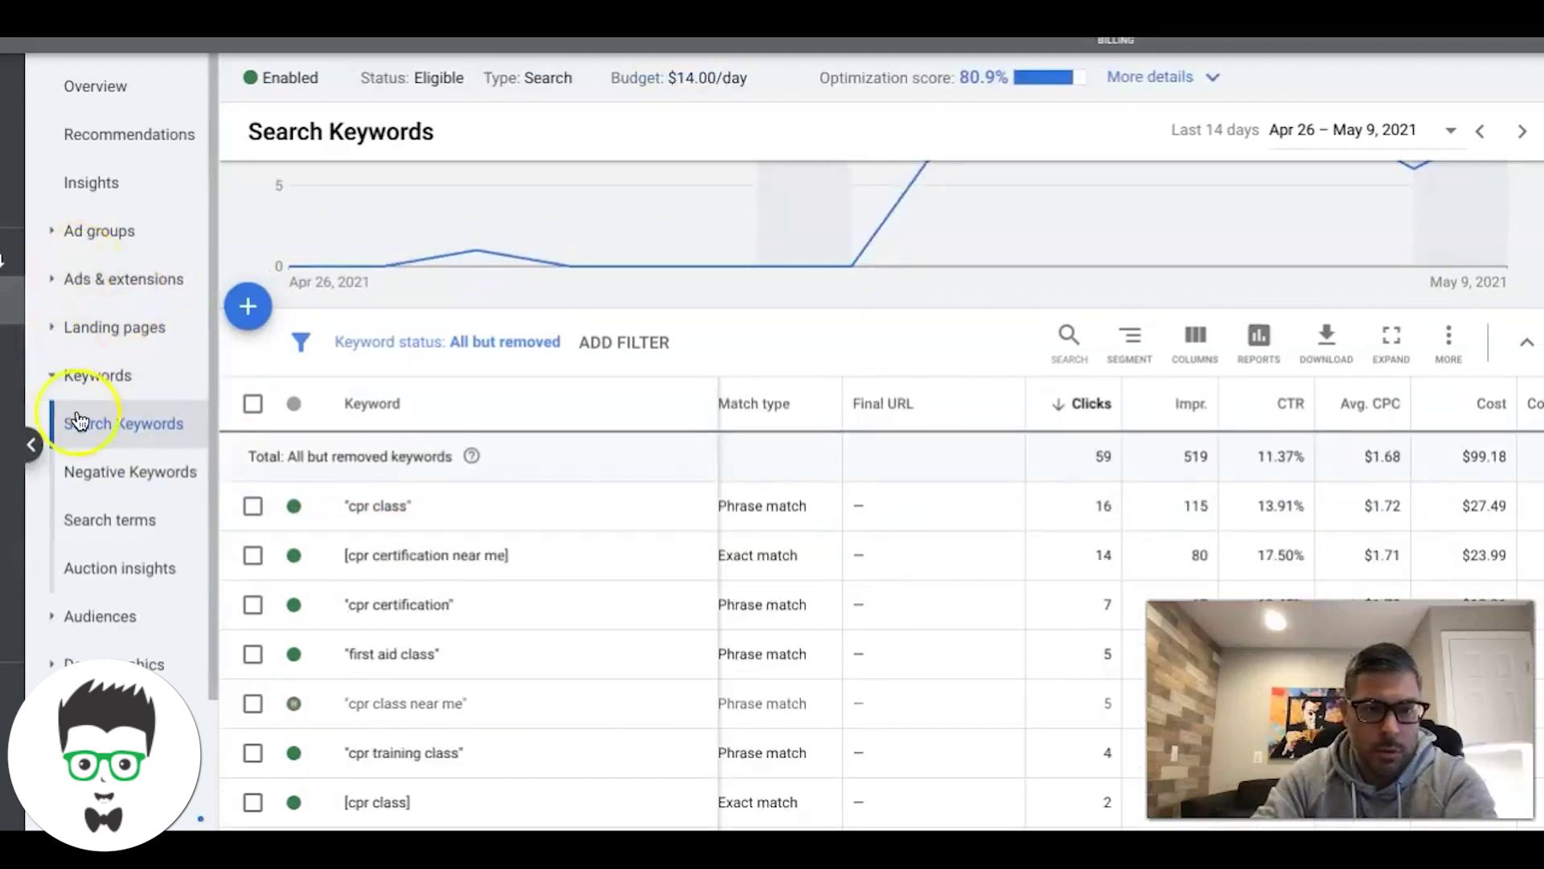
Step: View the campaign-wide search terms report sorted with most conversions first
left_click(117, 522)
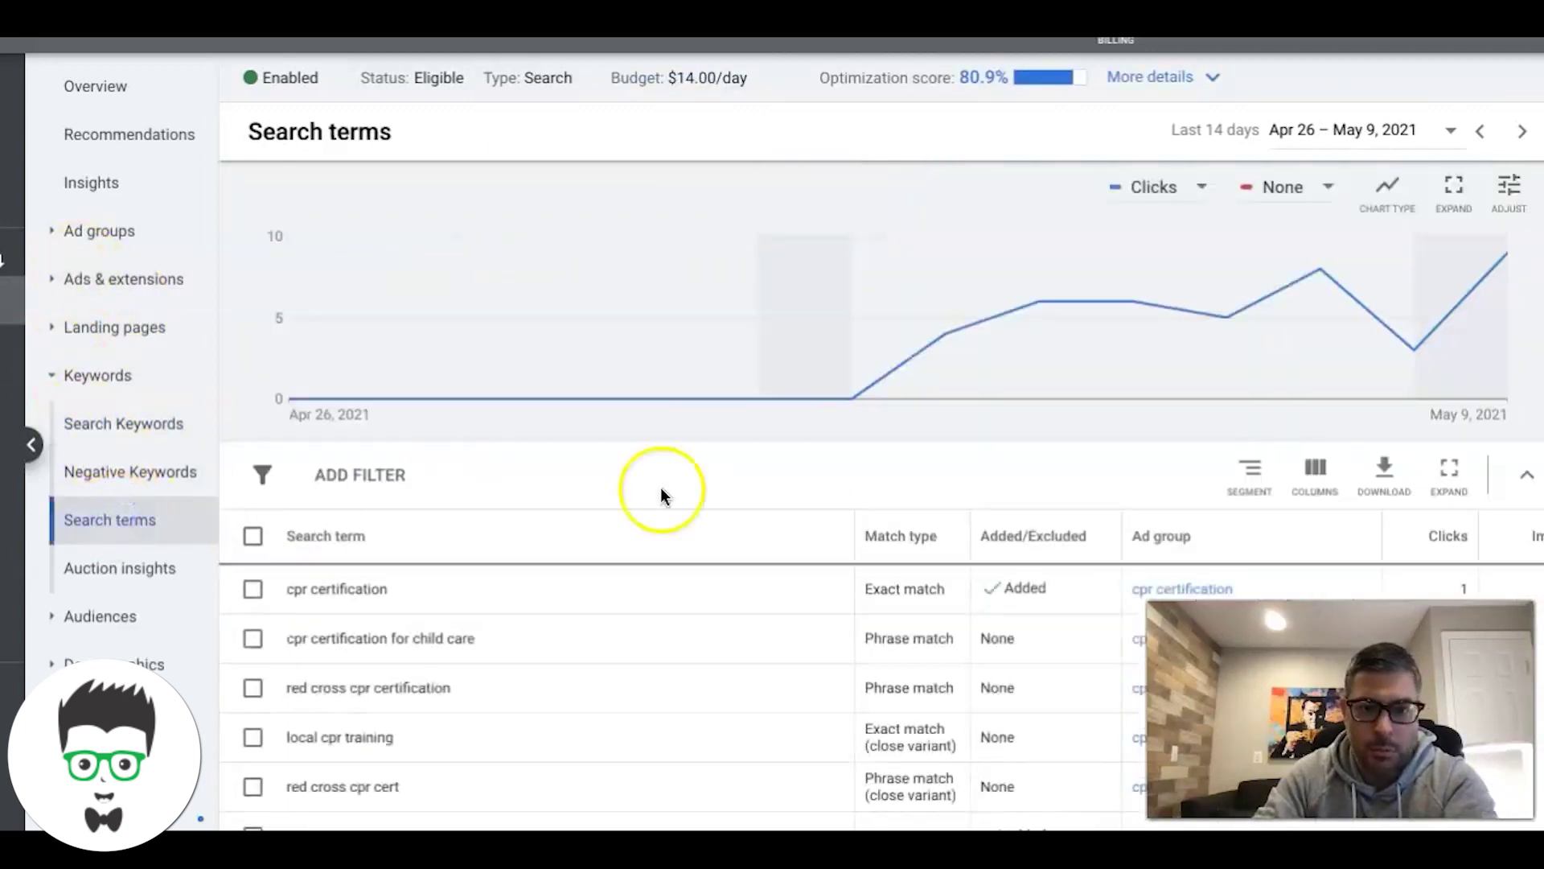
scroll(839, 503, "down", 3)
scroll(838, 504, "right", 5)
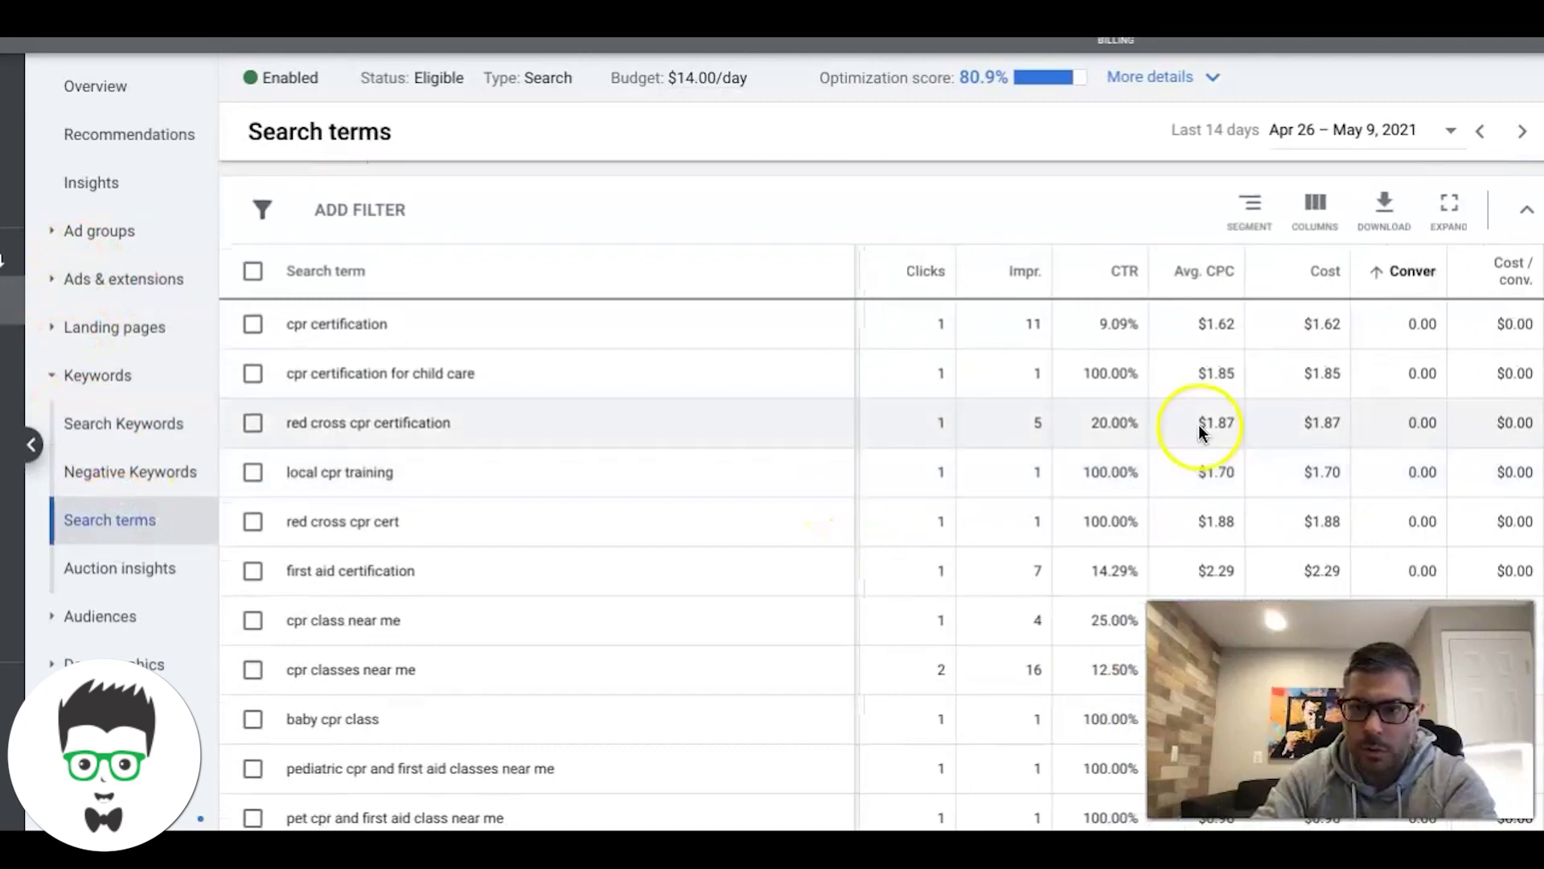
left_click(1406, 294)
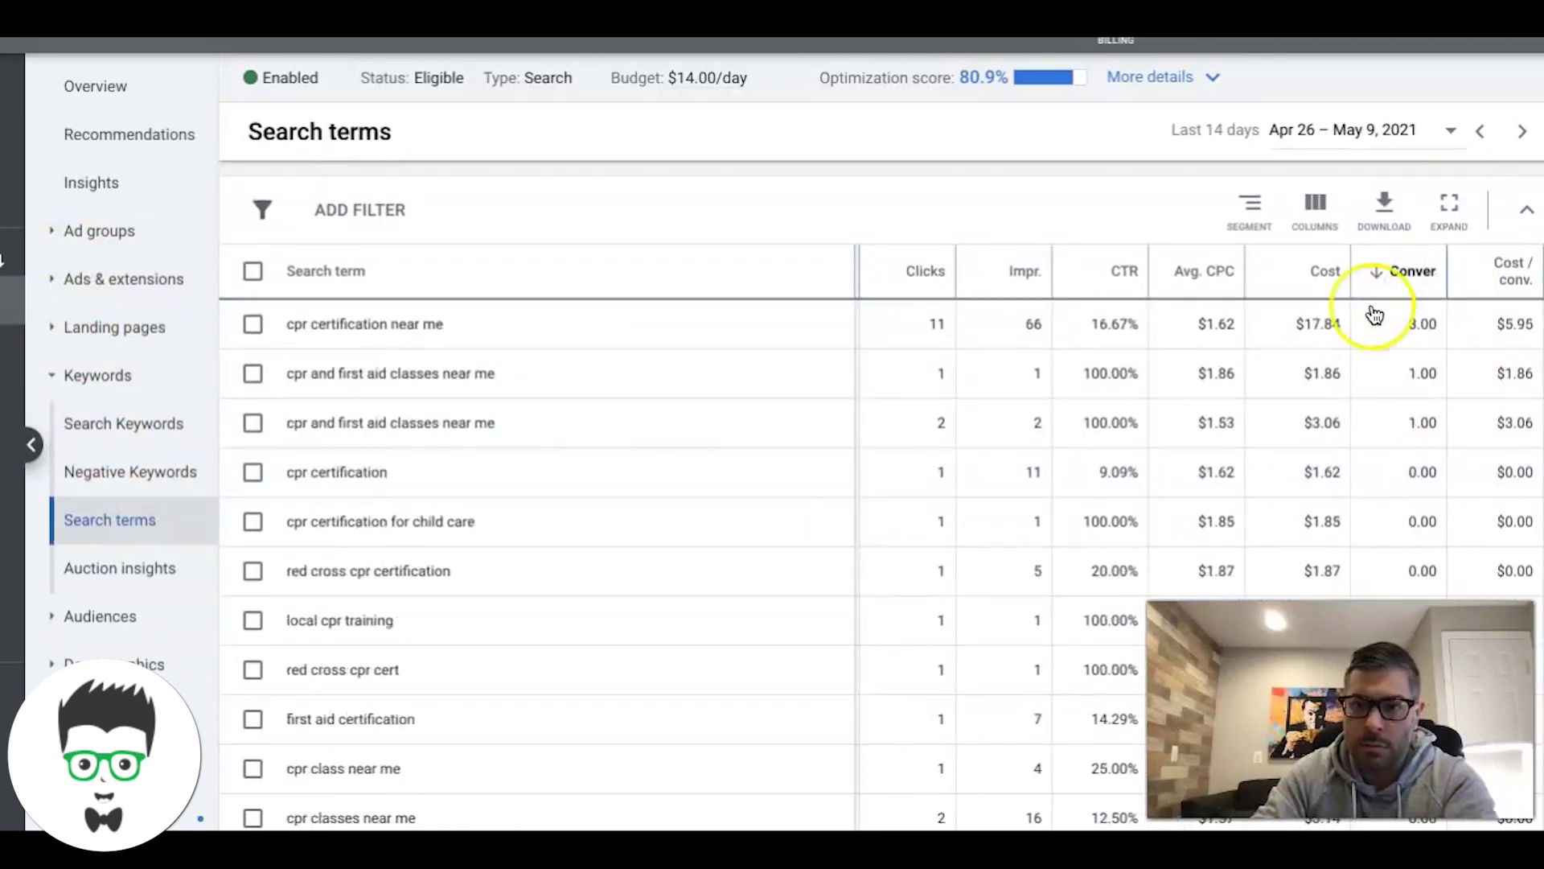
scroll(499, 332, "left", 4)
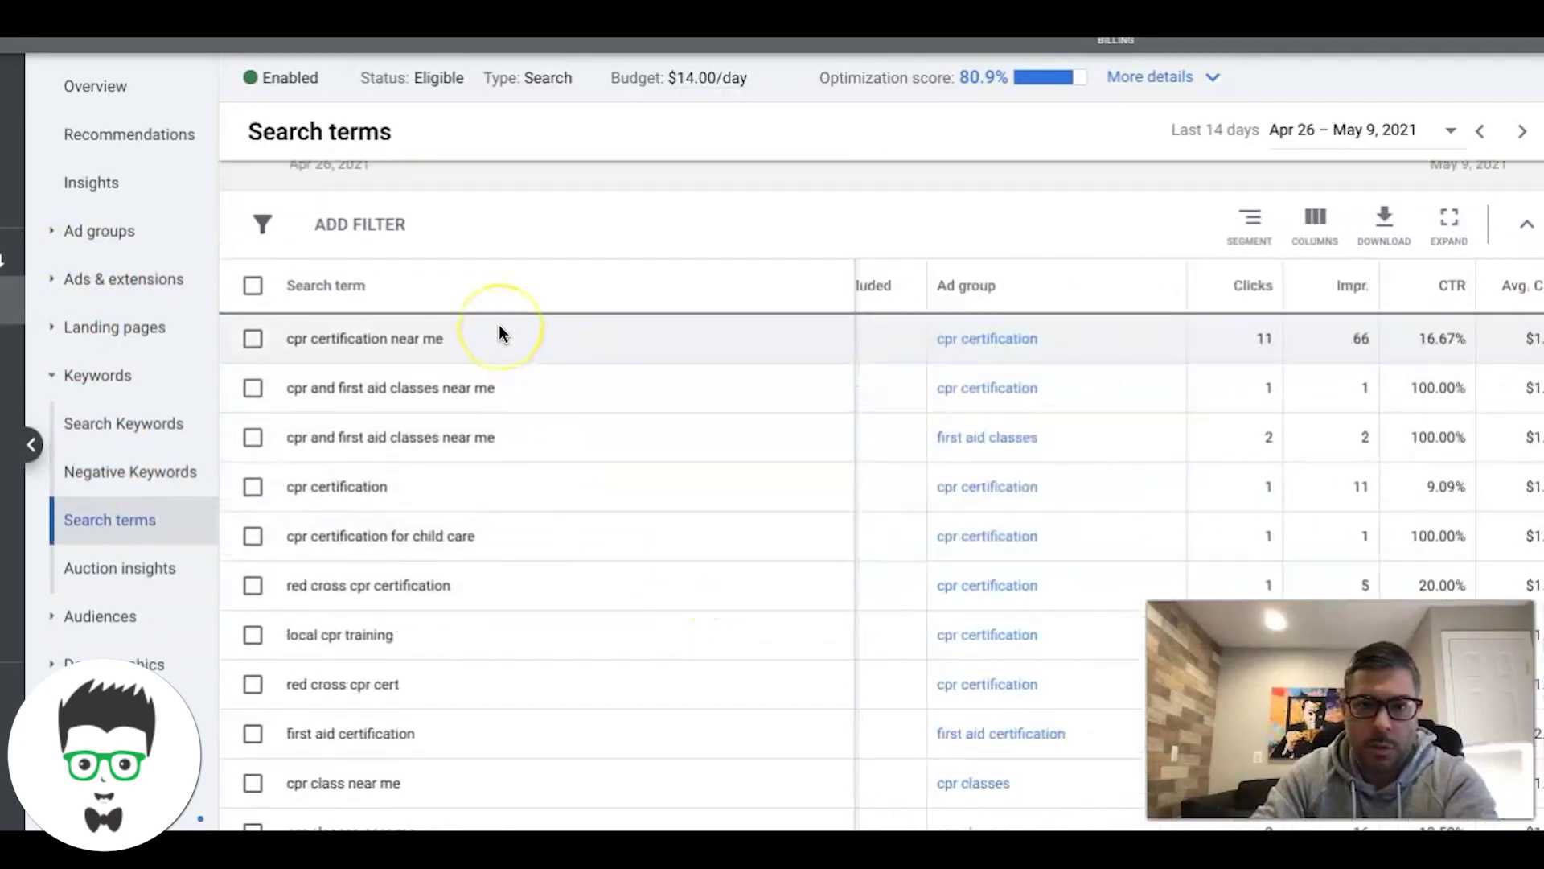
scroll(535, 339, "left", 2)
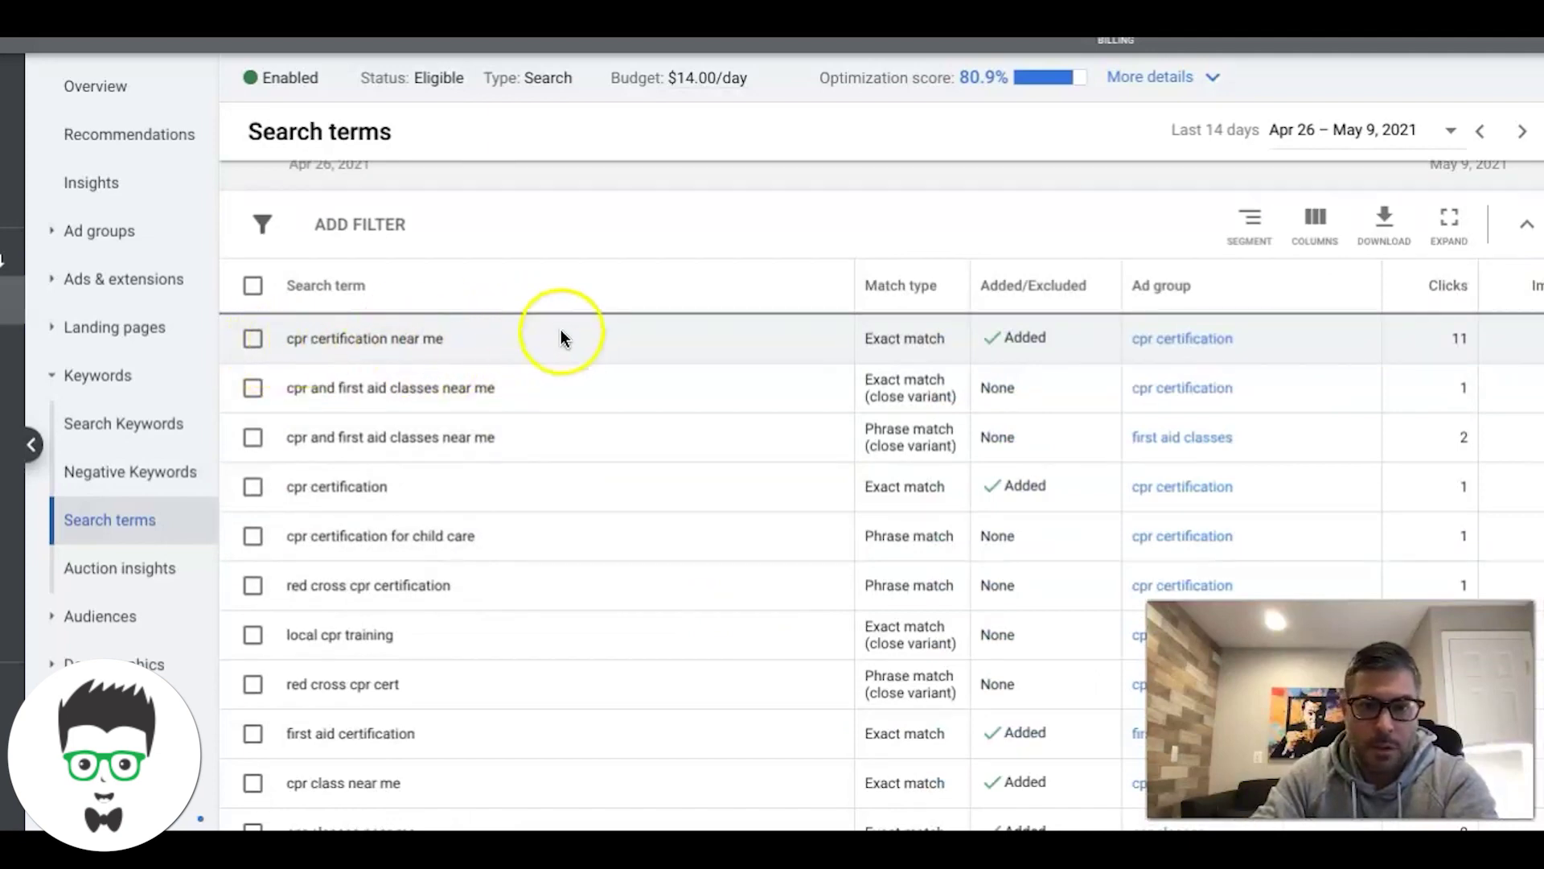
Step: Scroll through the full search terms list down to the totals and back to the top
scroll(562, 334, "right", 5)
scroll(561, 335, "up", 1)
scroll(561, 334, "right", 1)
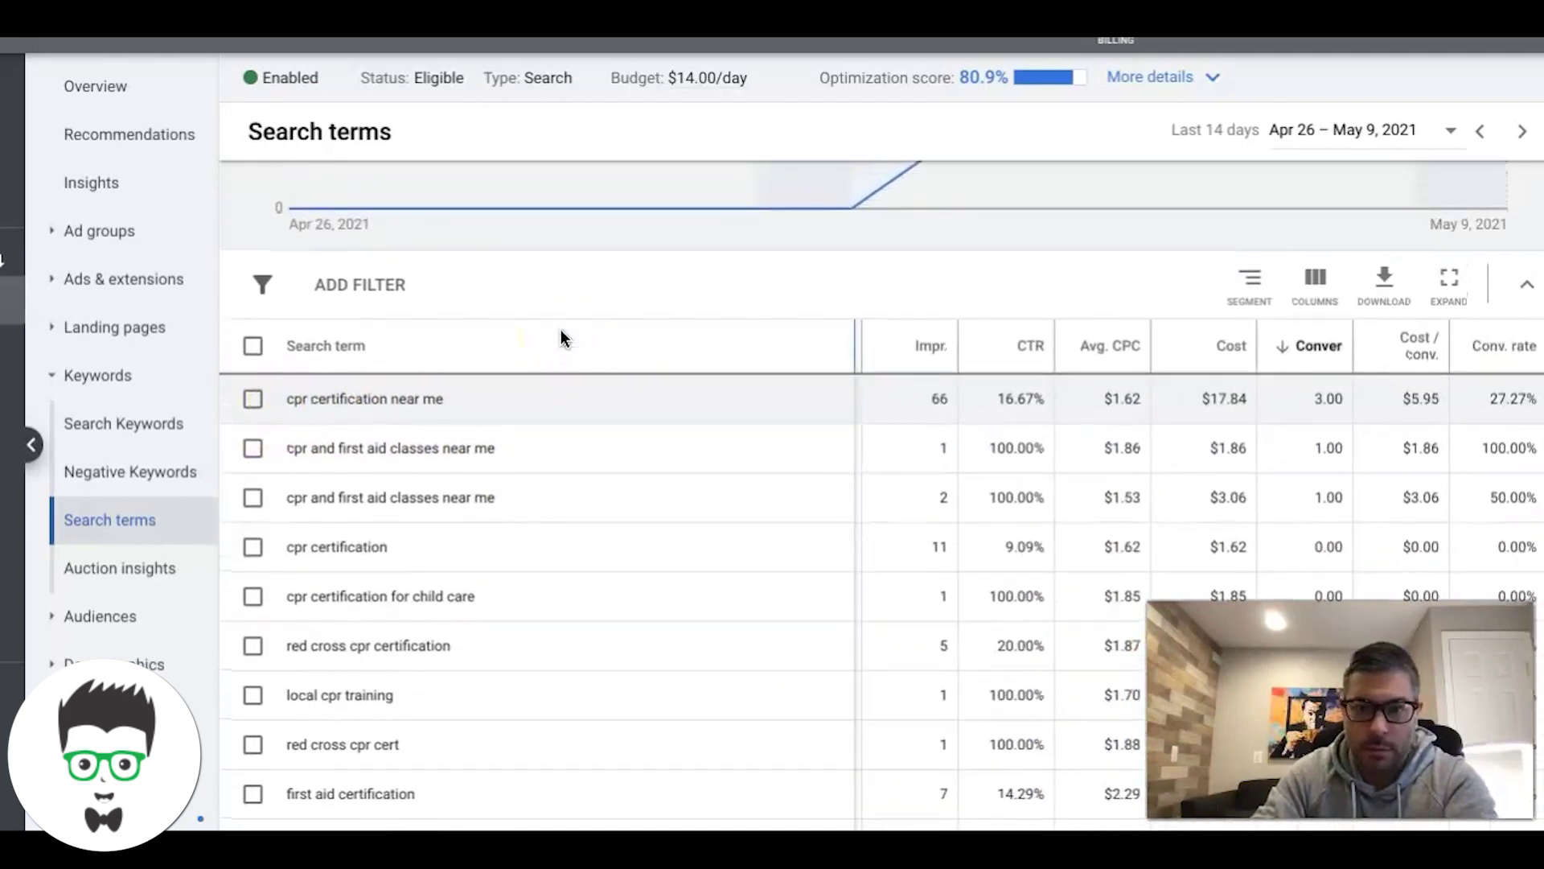
scroll(561, 334, "down", 2)
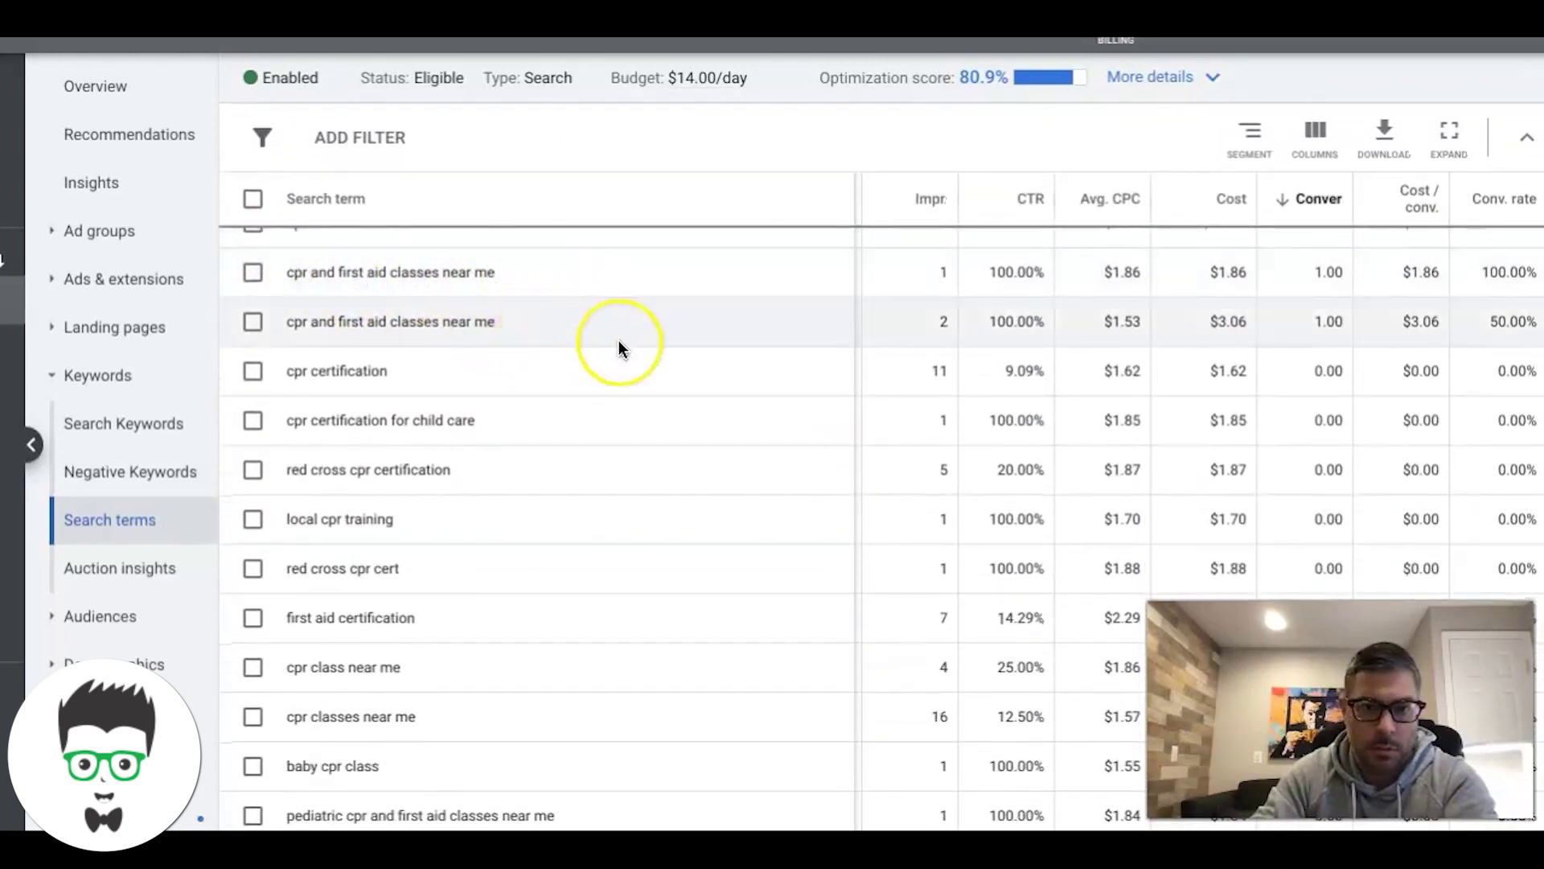
scroll(620, 347, "down", 1)
scroll(619, 347, "down", 4)
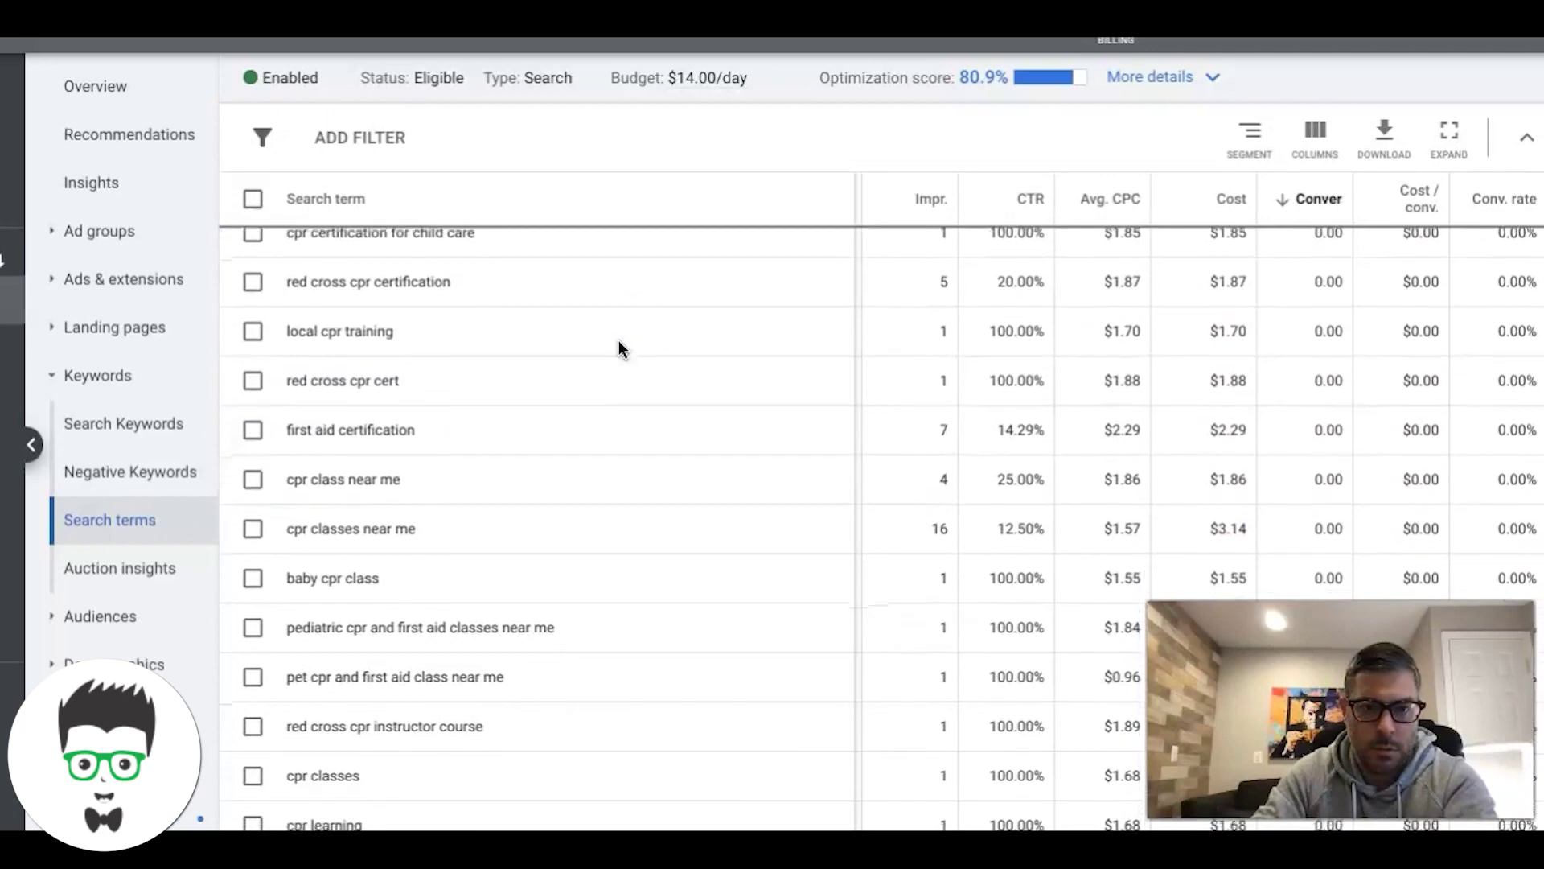
scroll(620, 347, "down", 5)
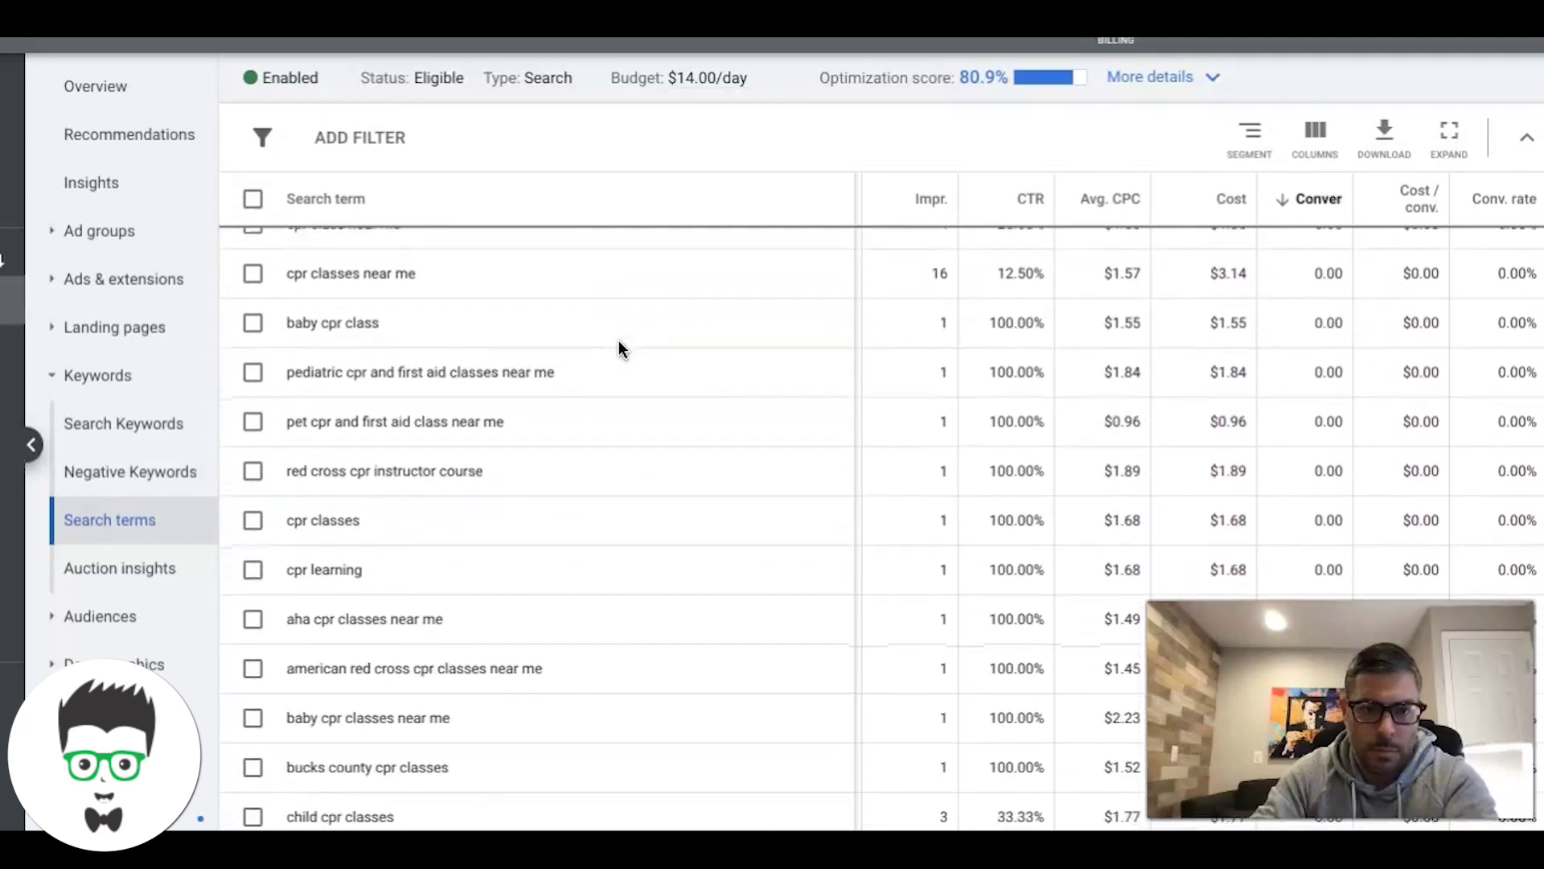
scroll(619, 347, "down", 6)
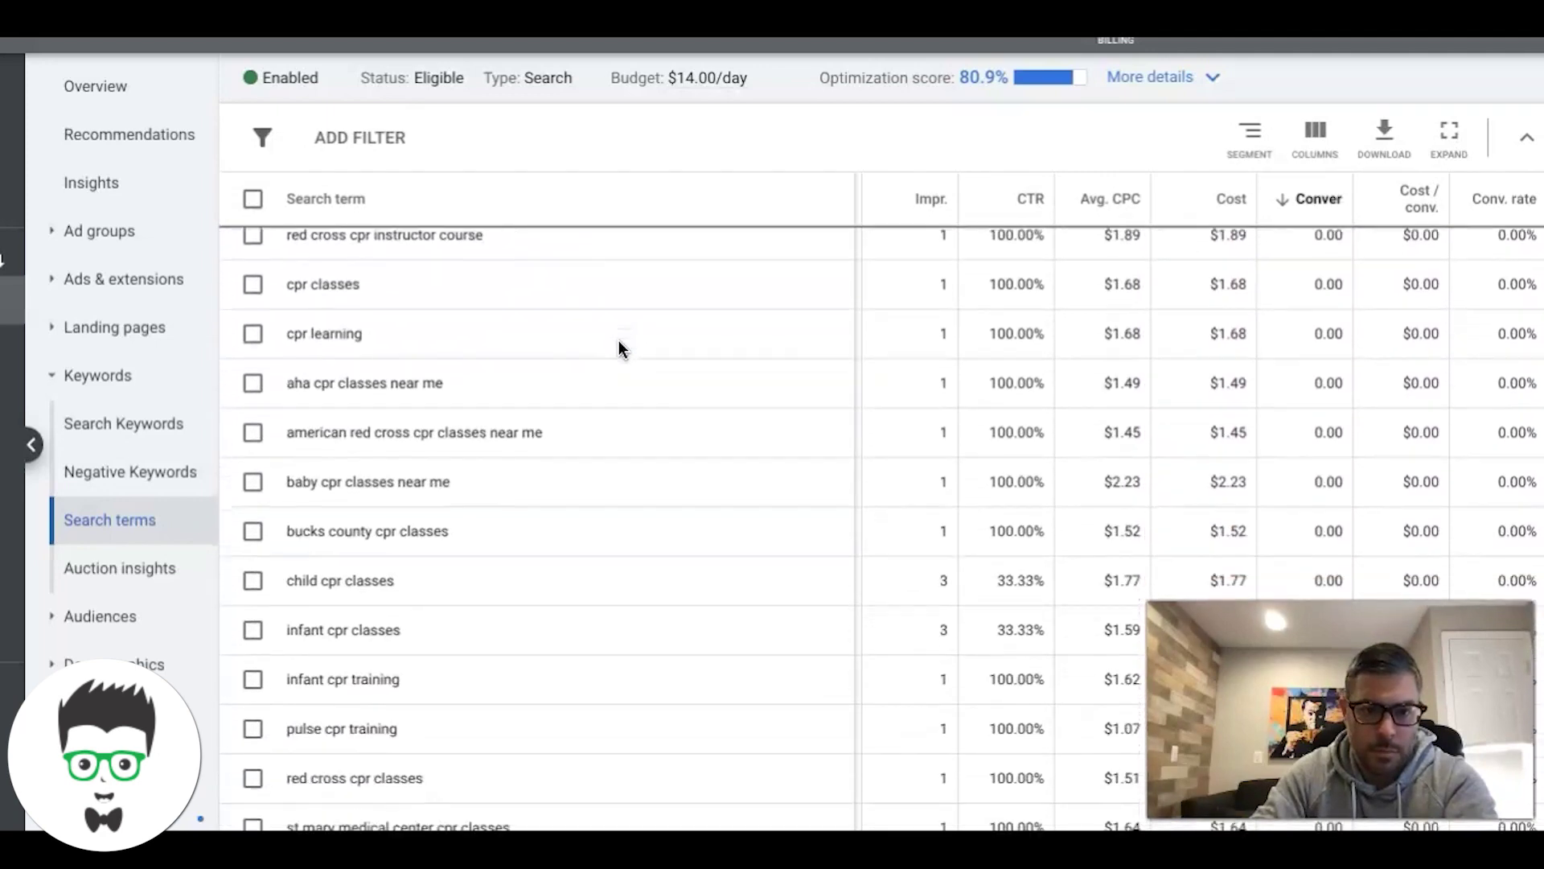
scroll(619, 348, "down", 5)
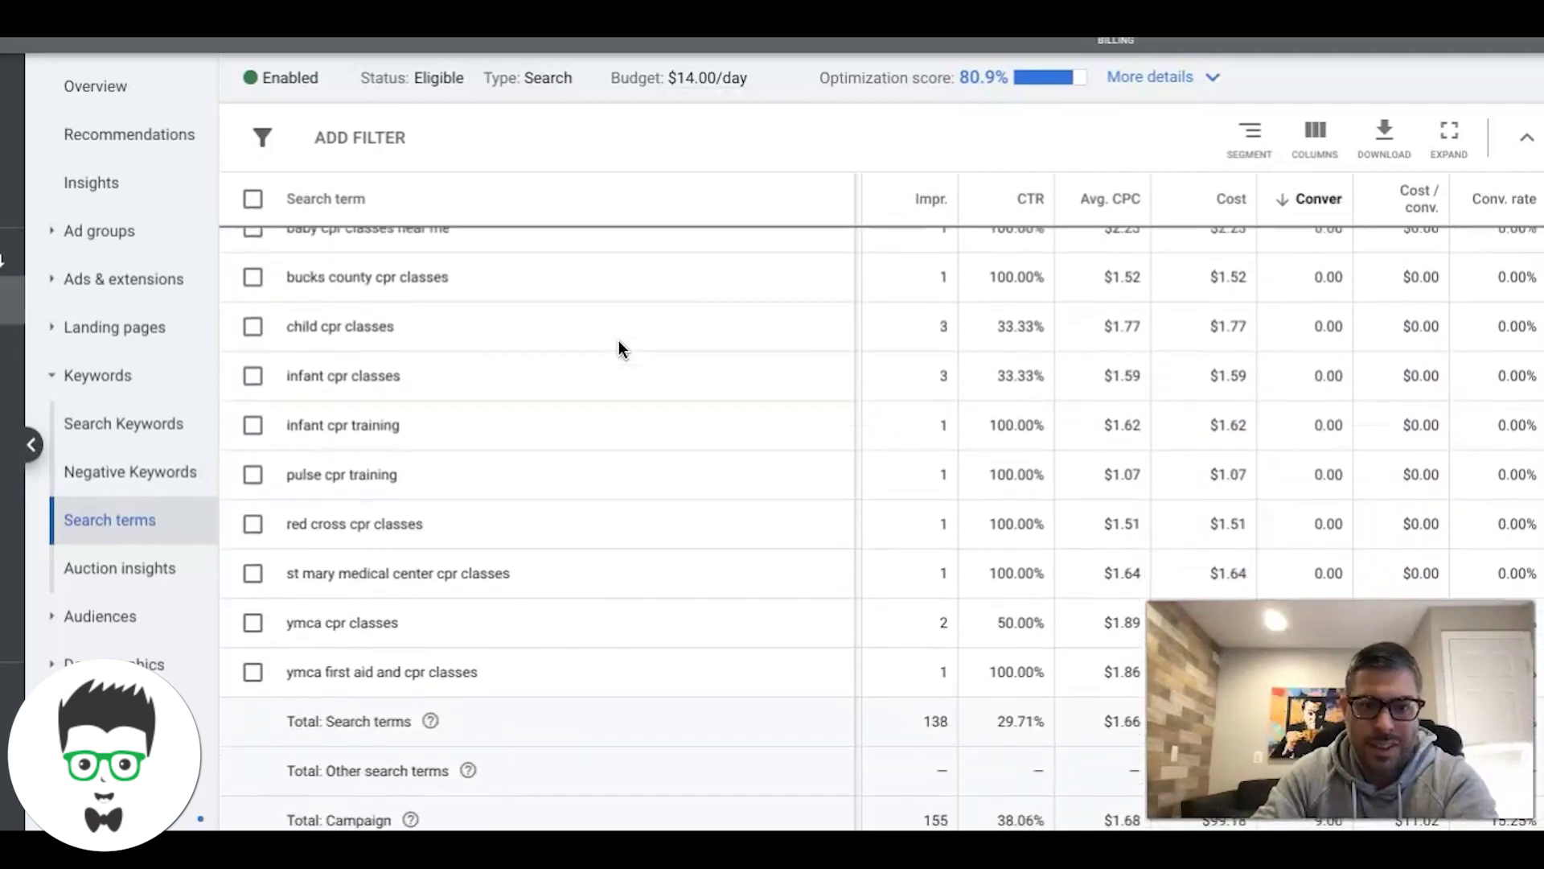
scroll(619, 348, "up", 15)
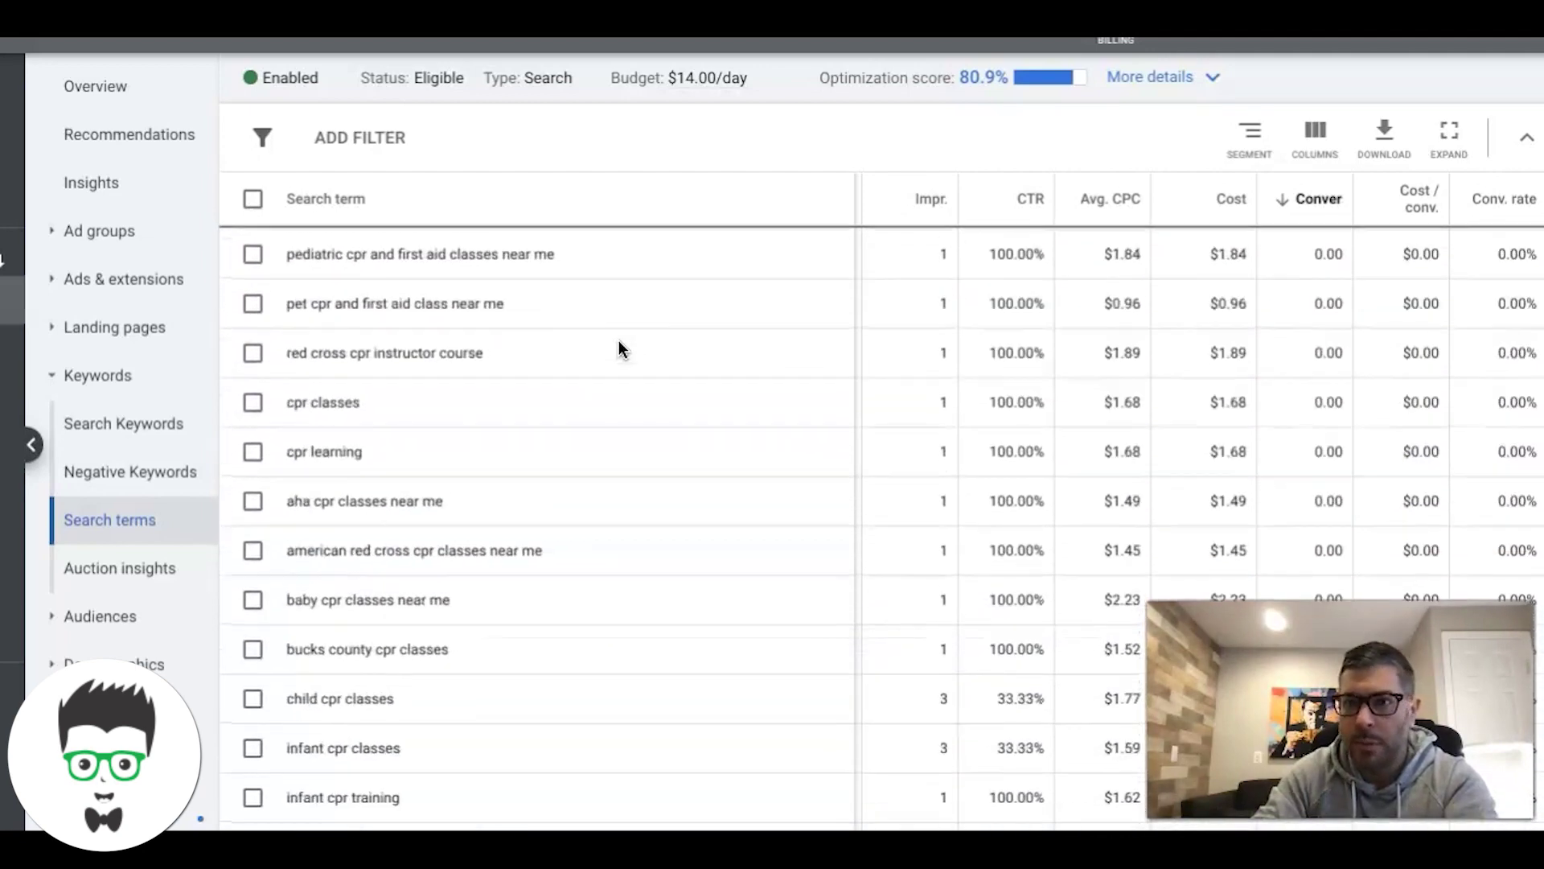
scroll(621, 346, "up", 5)
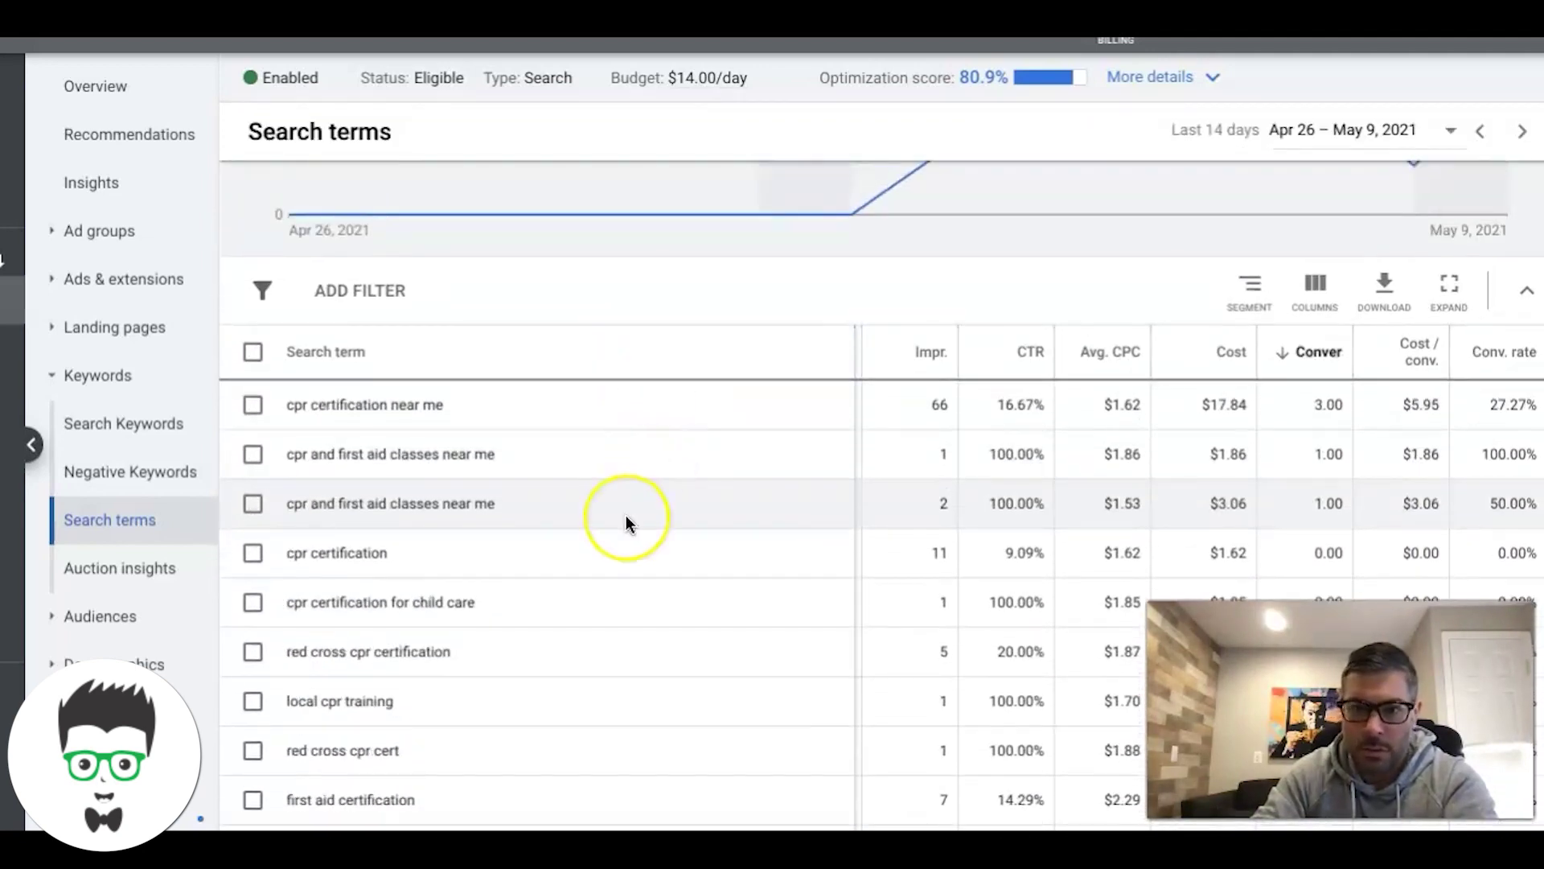
scroll(627, 519, "left", 4)
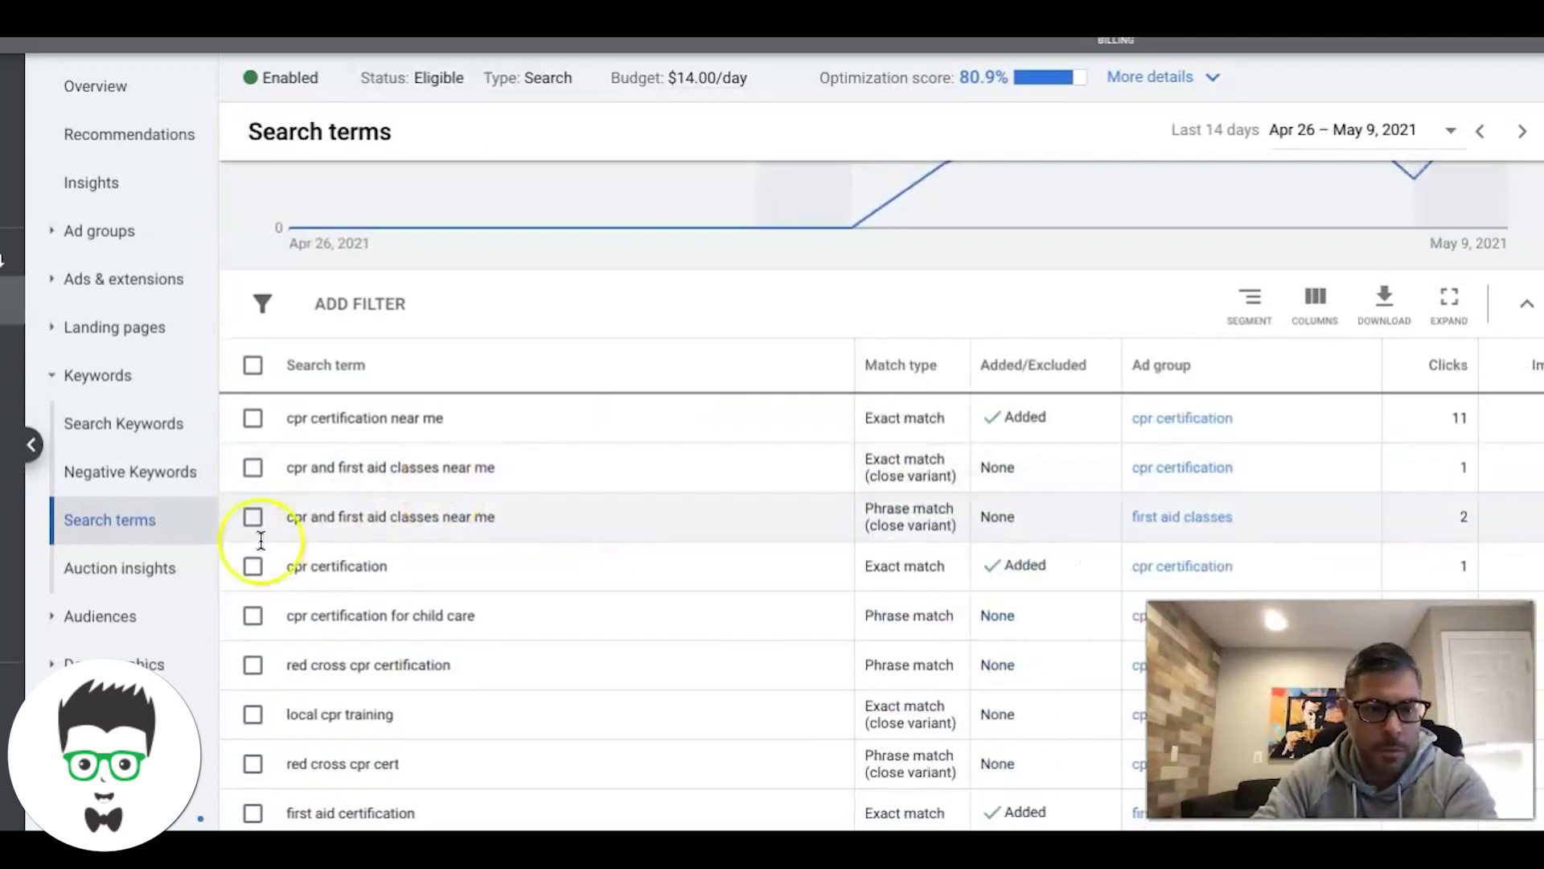
scroll(96, 555, "down", 3)
Step: On the Devices report, clear the computers -7% bid adjustment and save it
left_click(121, 688)
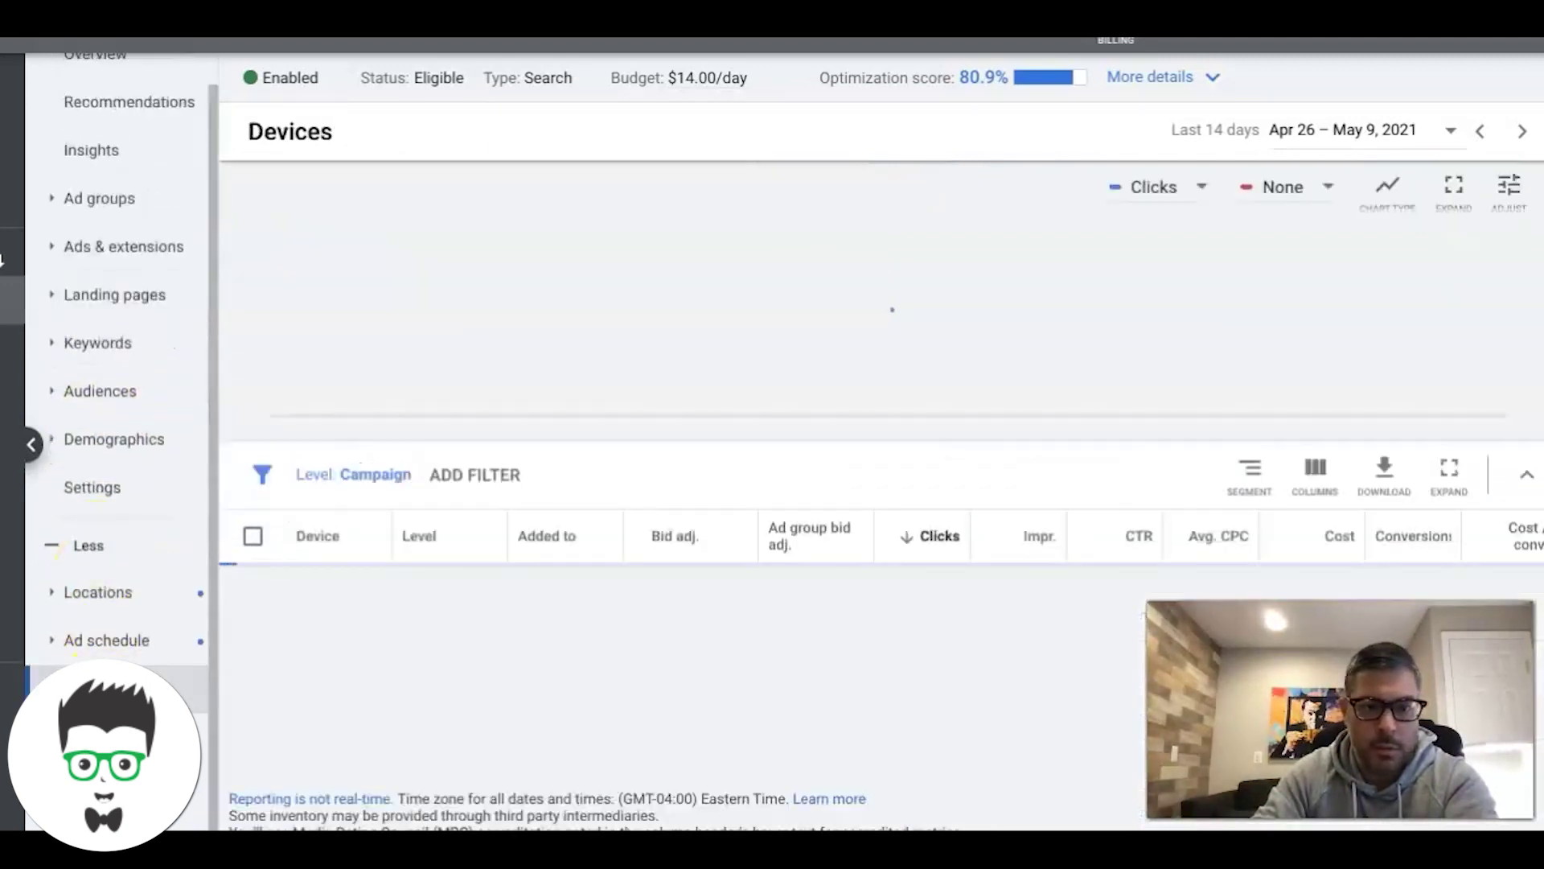
mouse_move(808, 547)
scroll(807, 544, "down", 2)
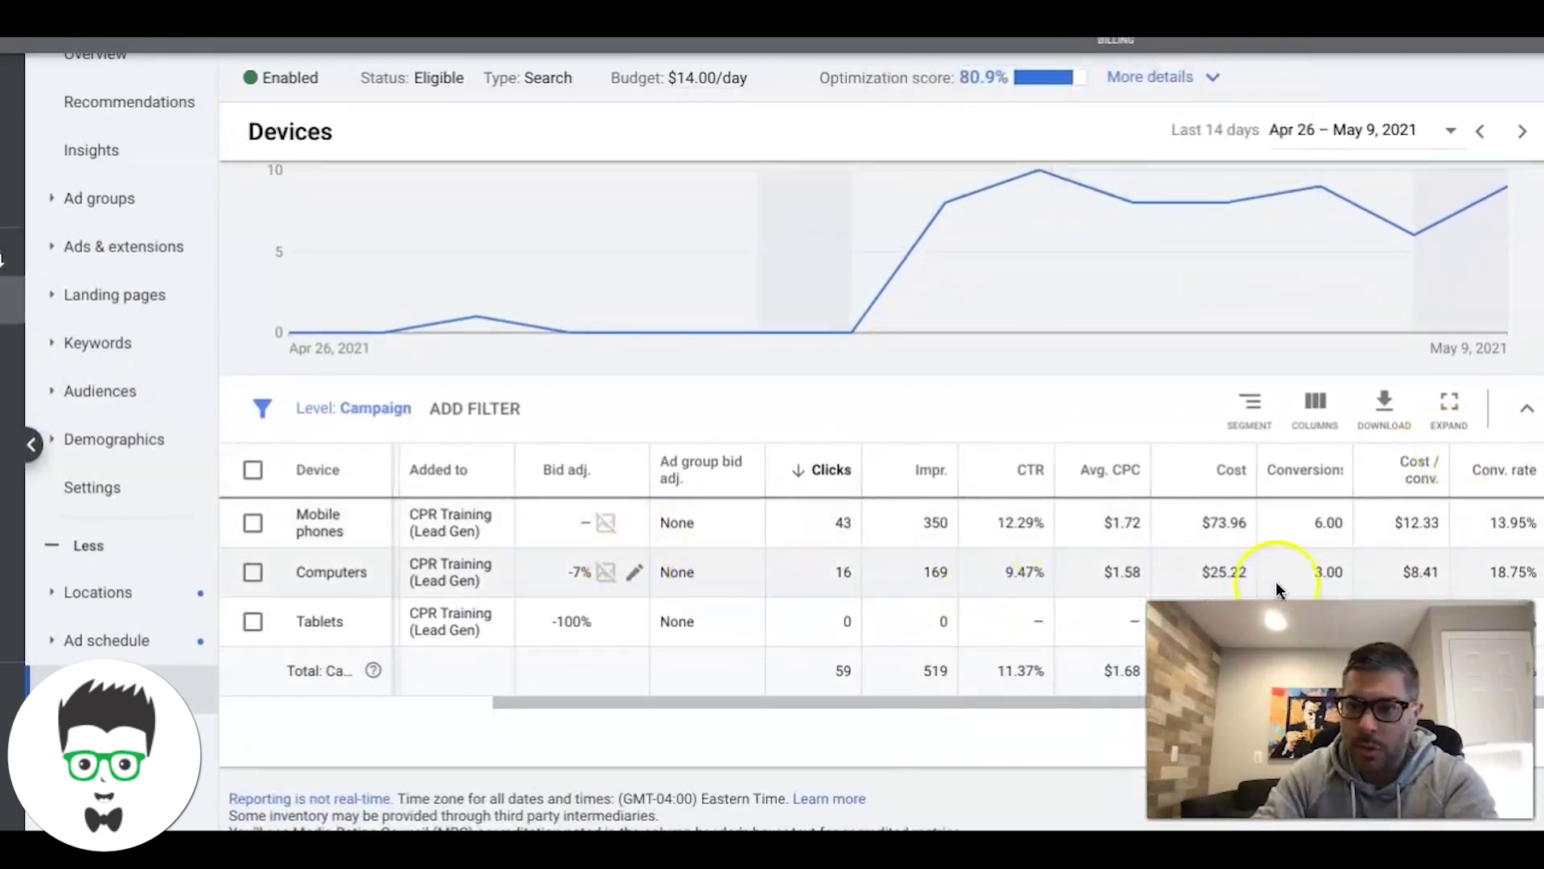
left_click(581, 578)
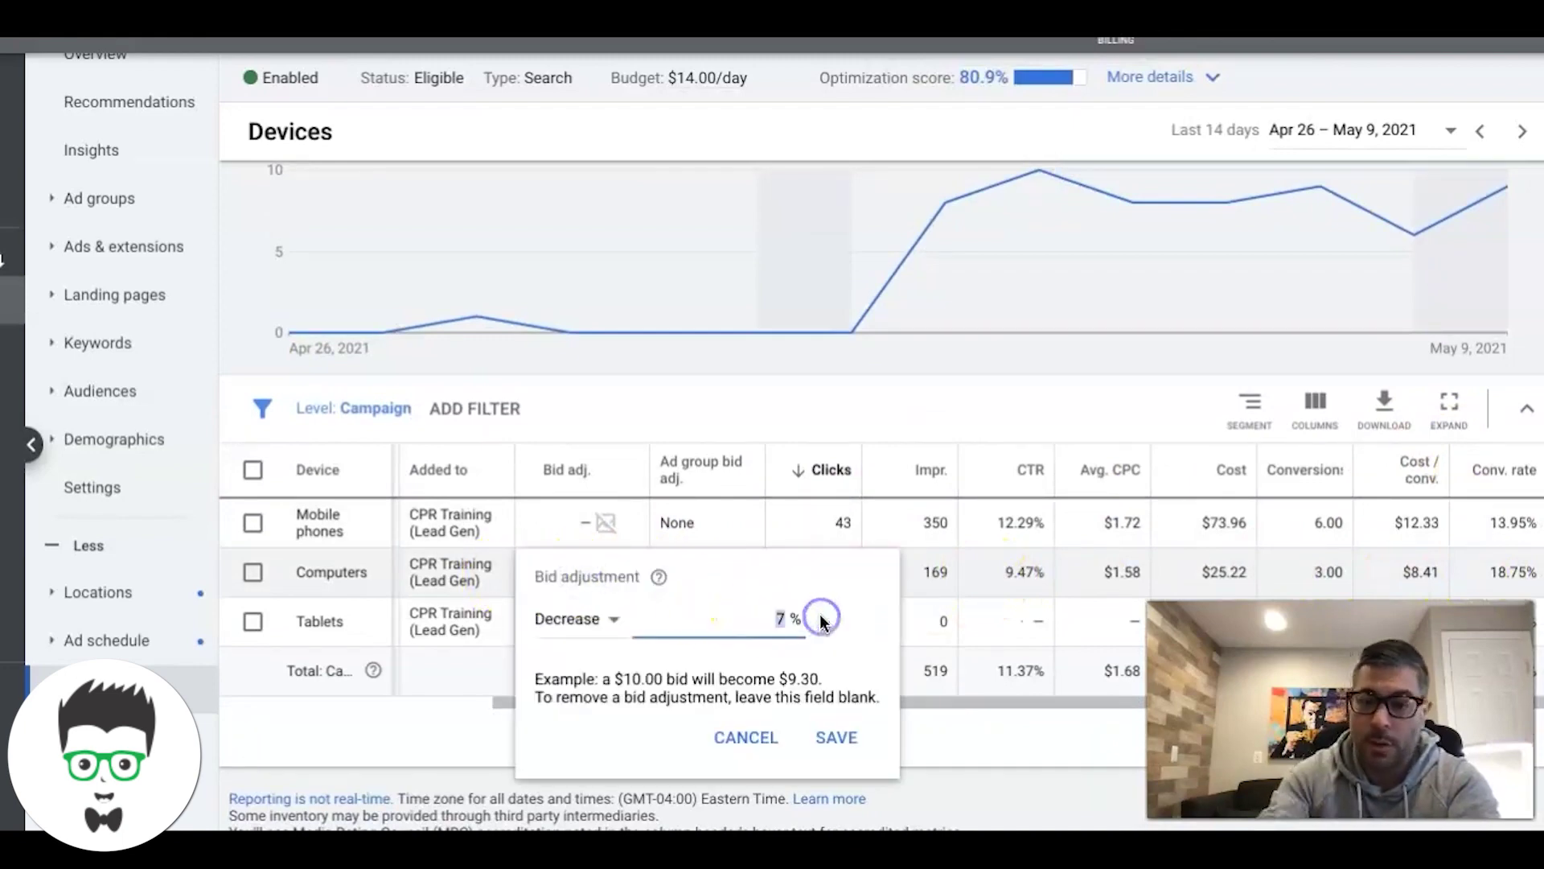
key("BackSpace")
key("Return")
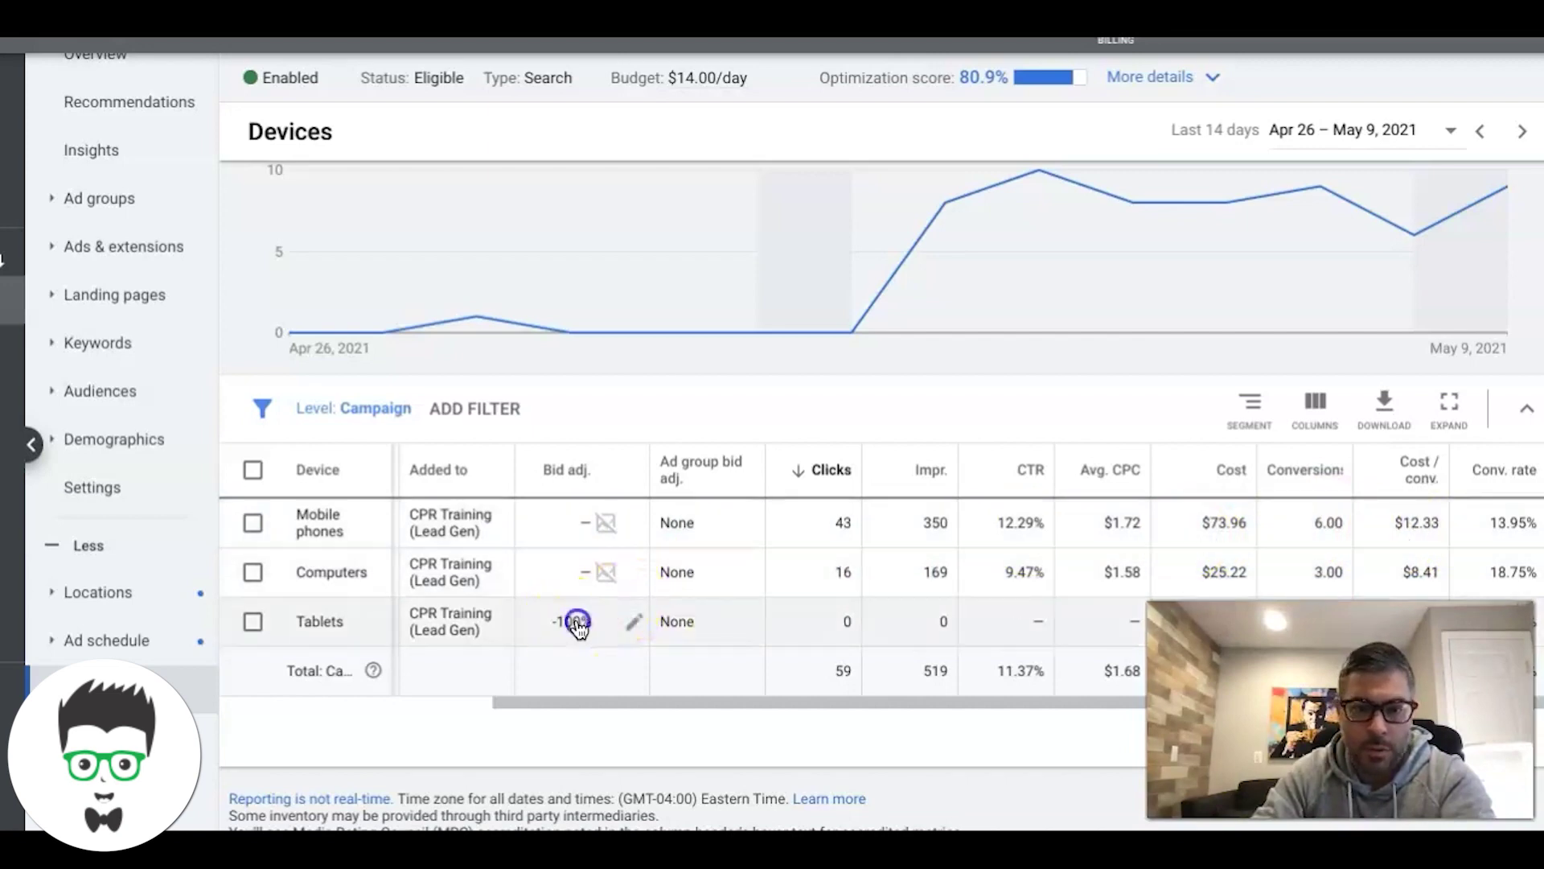
Step: Delete the tablets -100% bid adjustment so no device keeps a reduction
left_click(634, 621)
double_click(777, 666)
key("BackSpace")
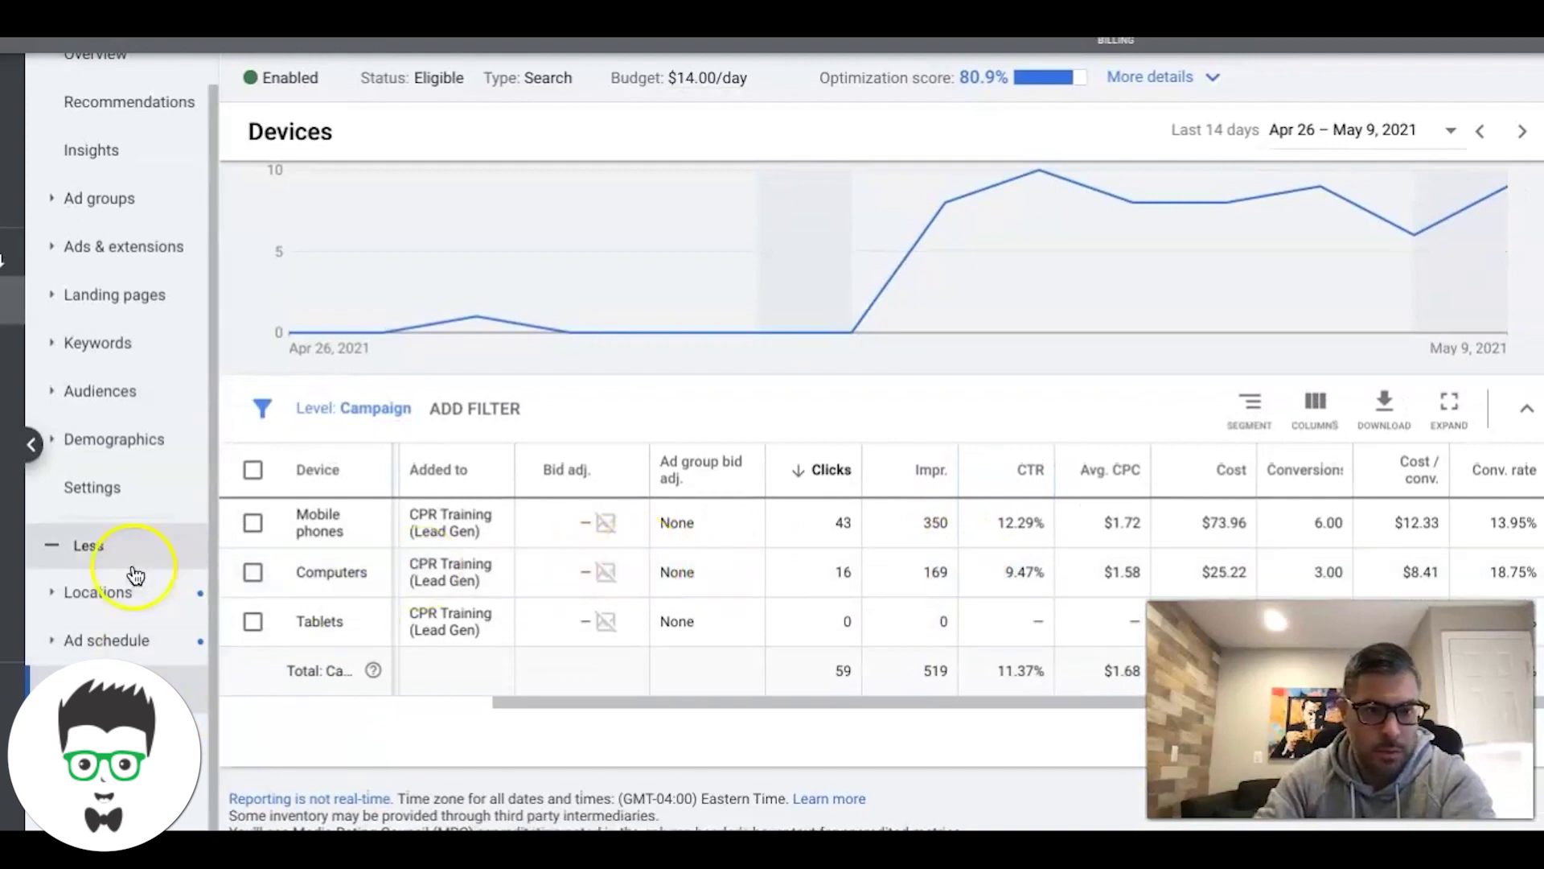
left_click(979, 80)
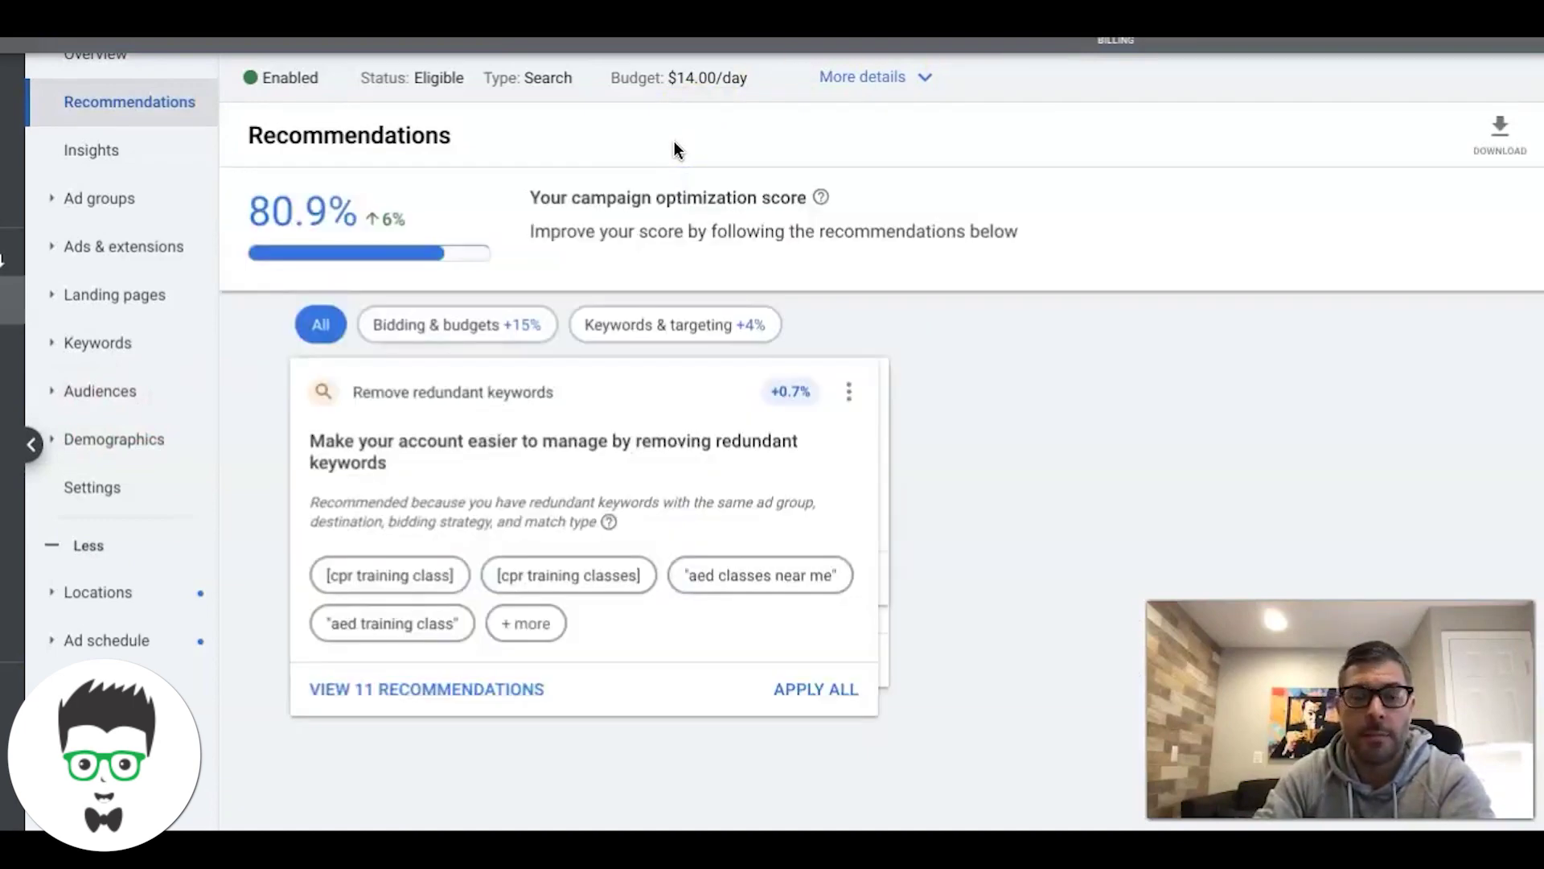
Step: Dismiss the redundant-keywords and Dynamic Search Ads recommendations
scroll(819, 316, "down", 1)
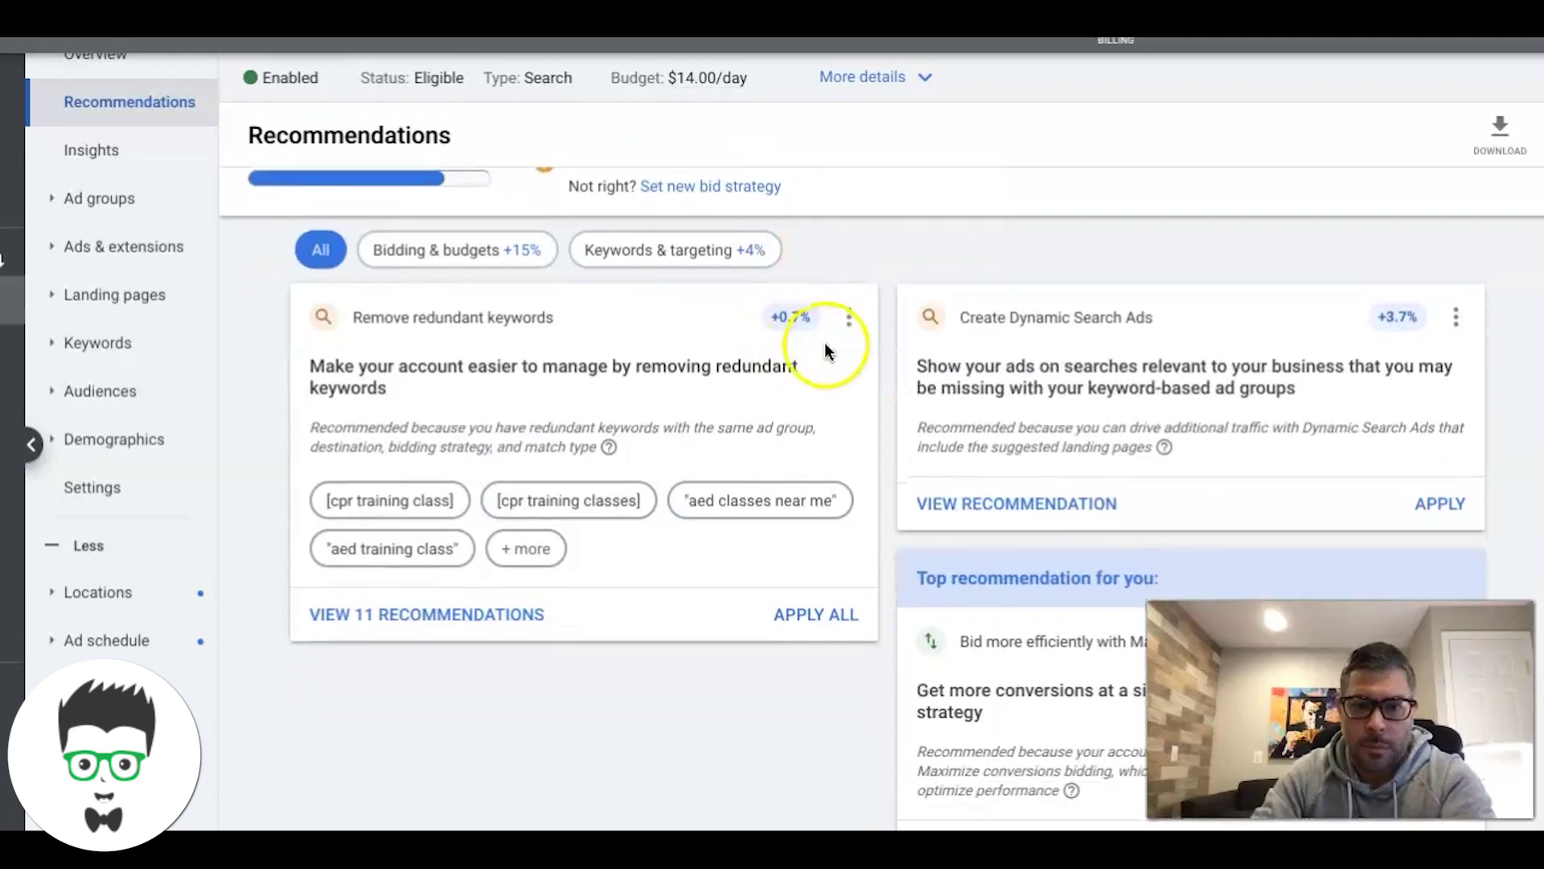
left_click(848, 317)
left_click(744, 367)
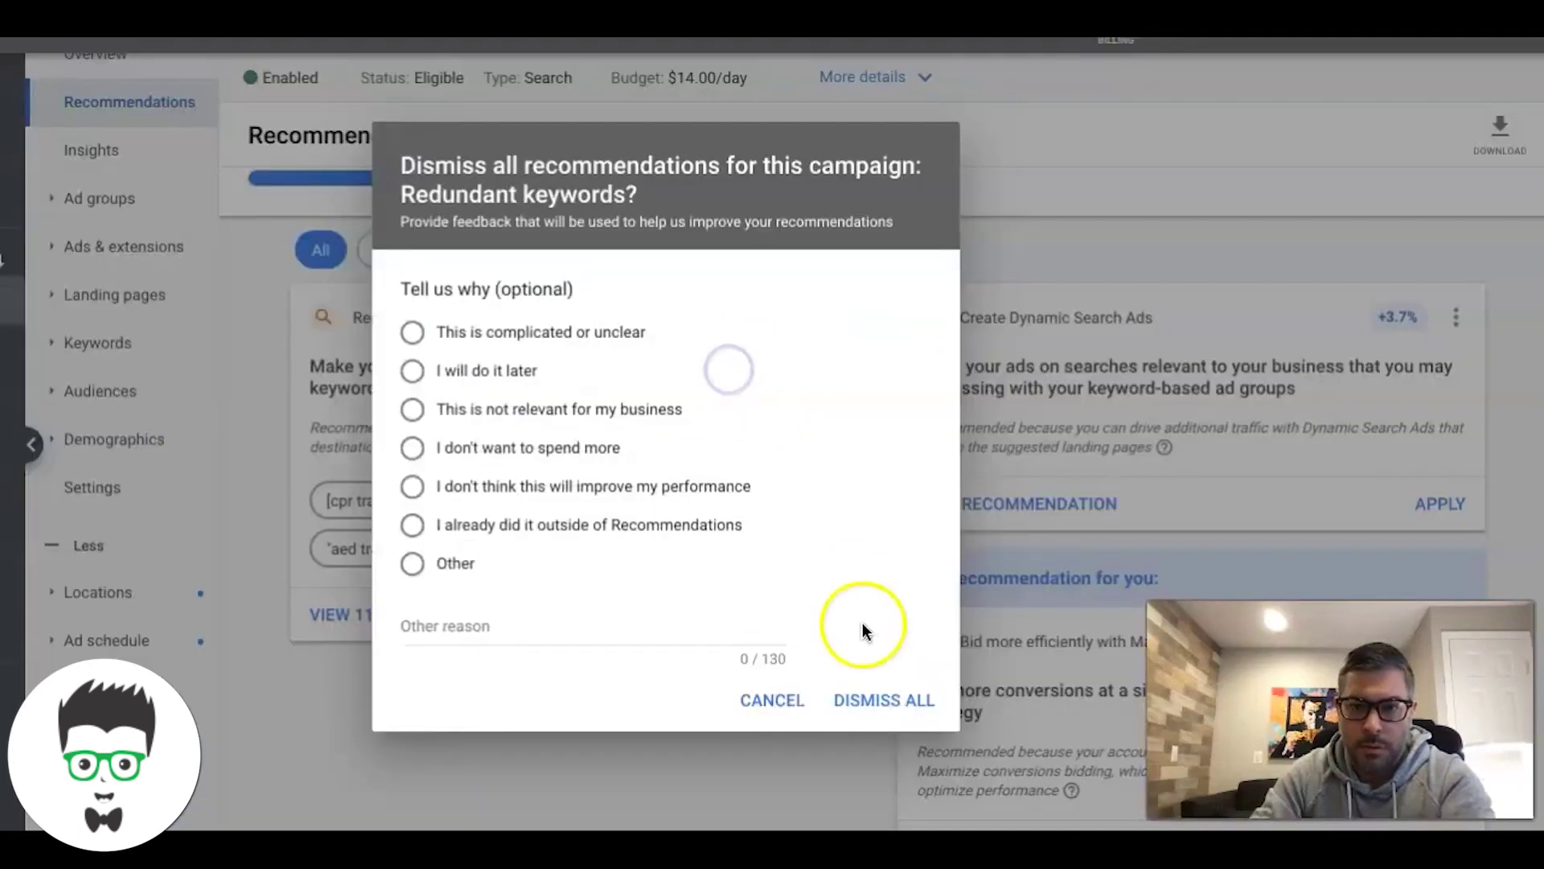
left_click(870, 703)
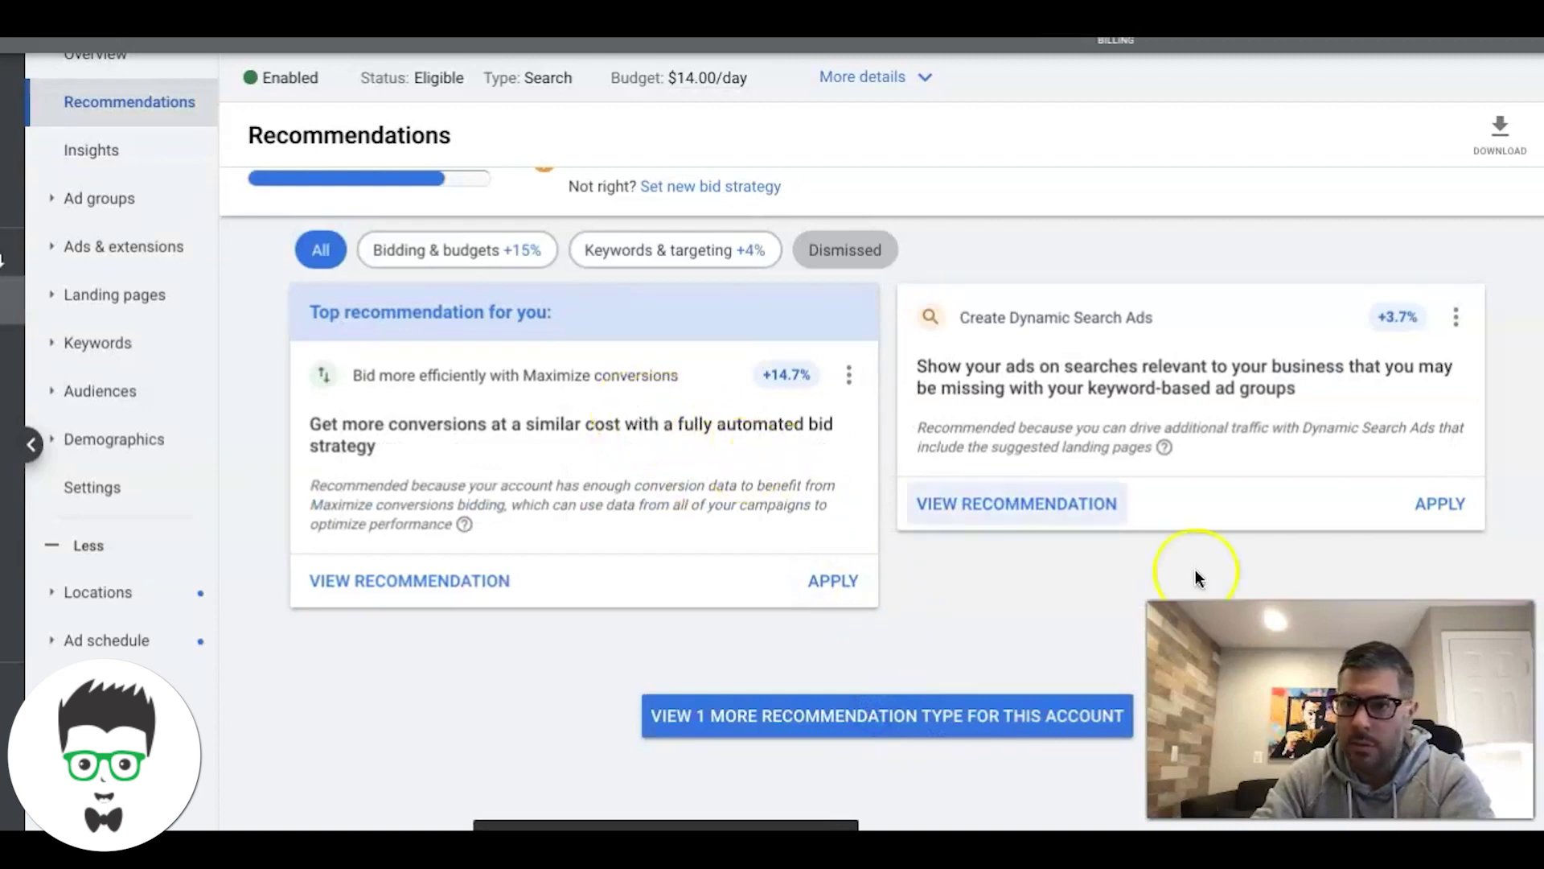
left_click(1456, 316)
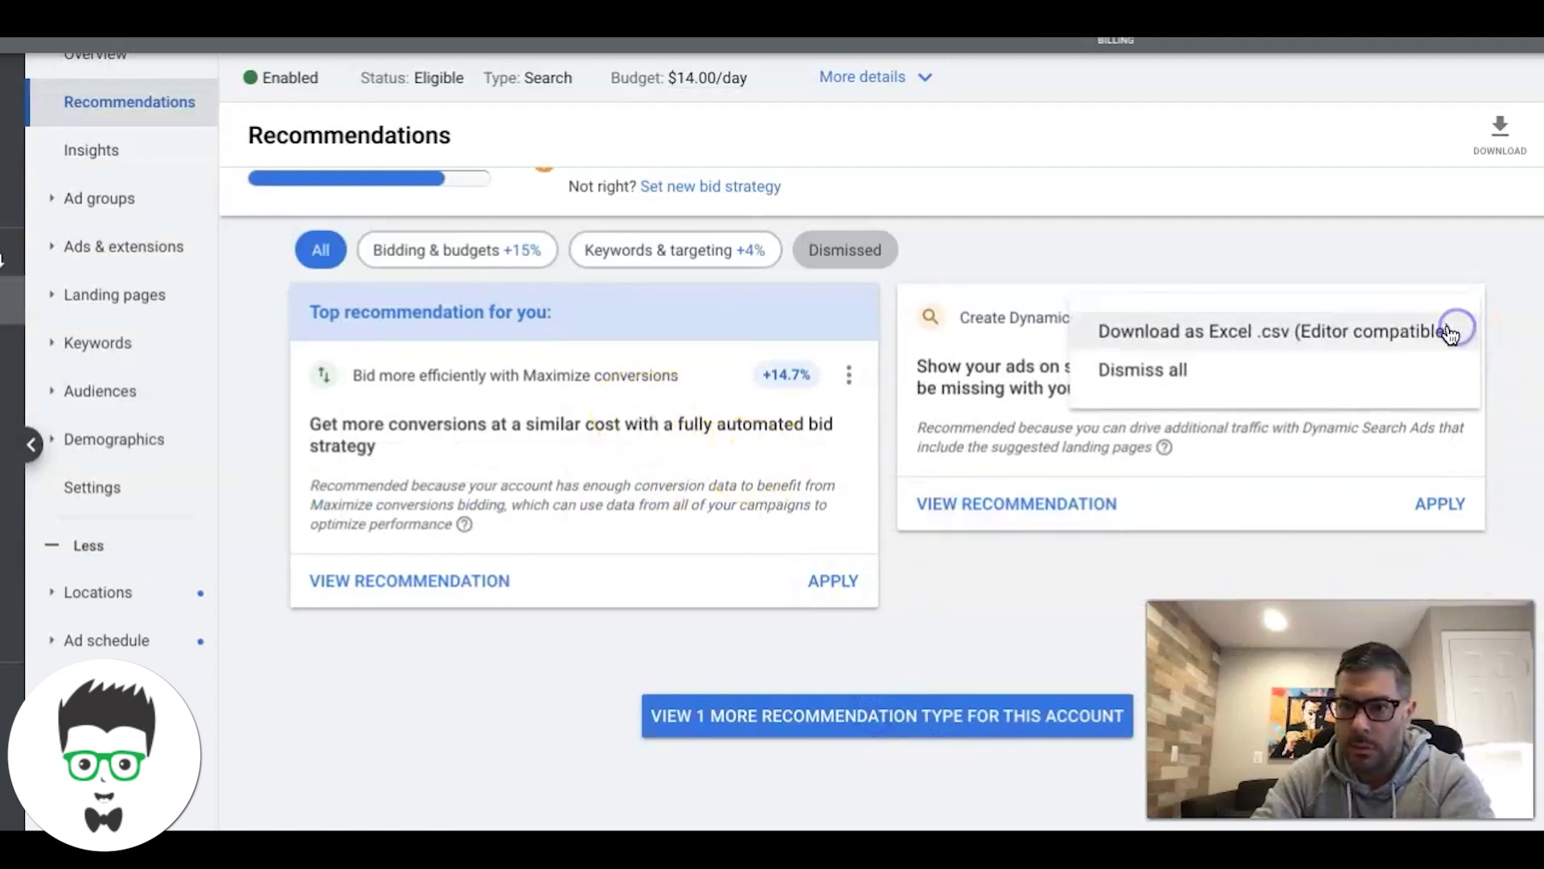
left_click(1286, 371)
left_click(884, 715)
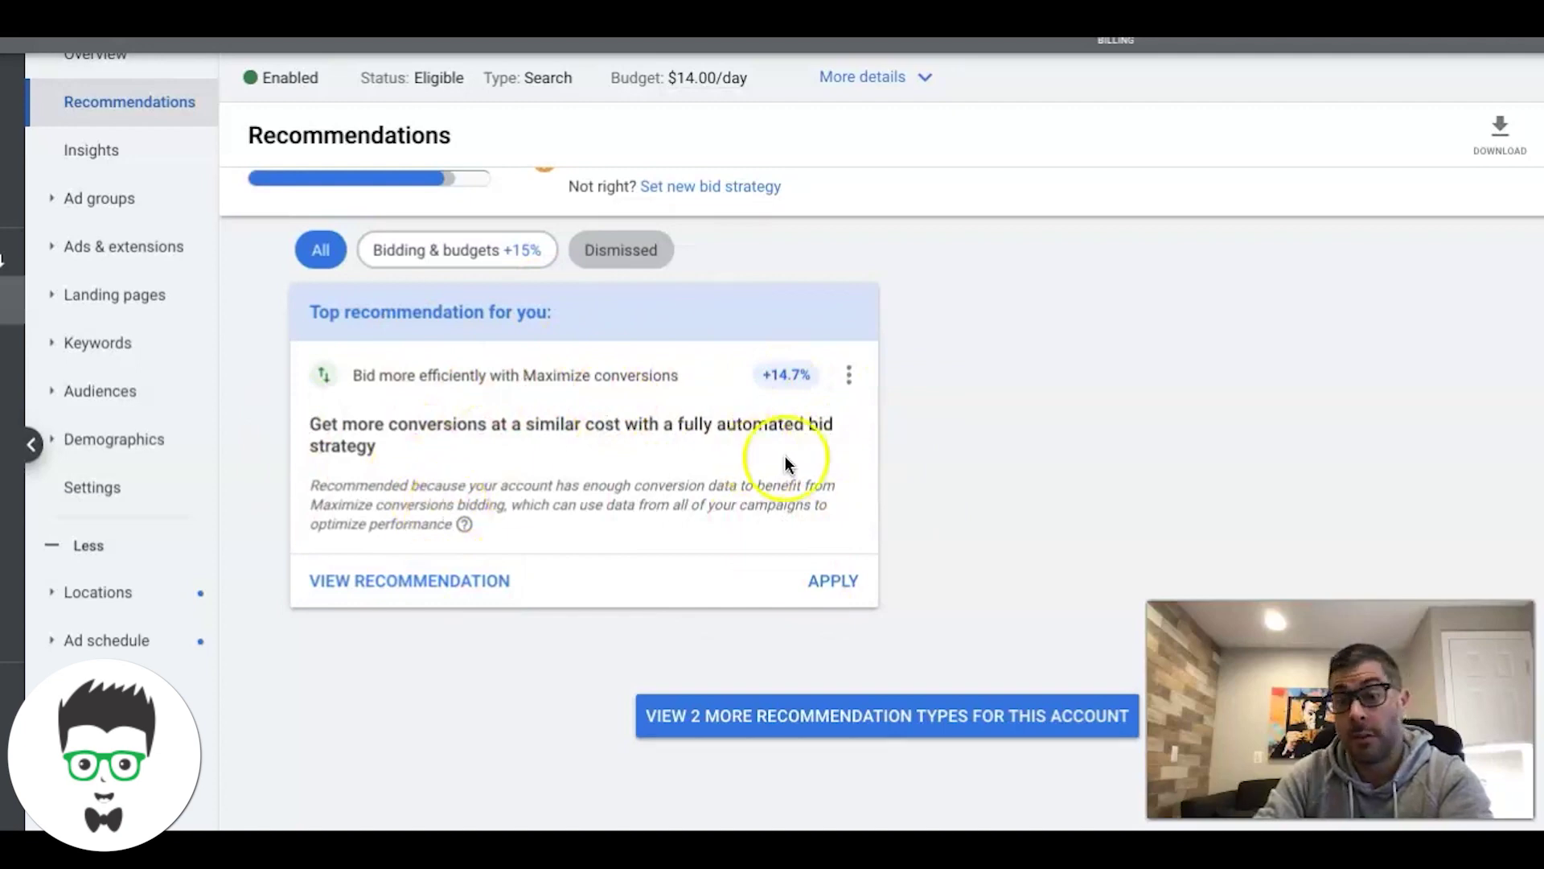
Step: Apply and confirm the Maximize conversions bidding recommendation for the campaign
left_click(835, 584)
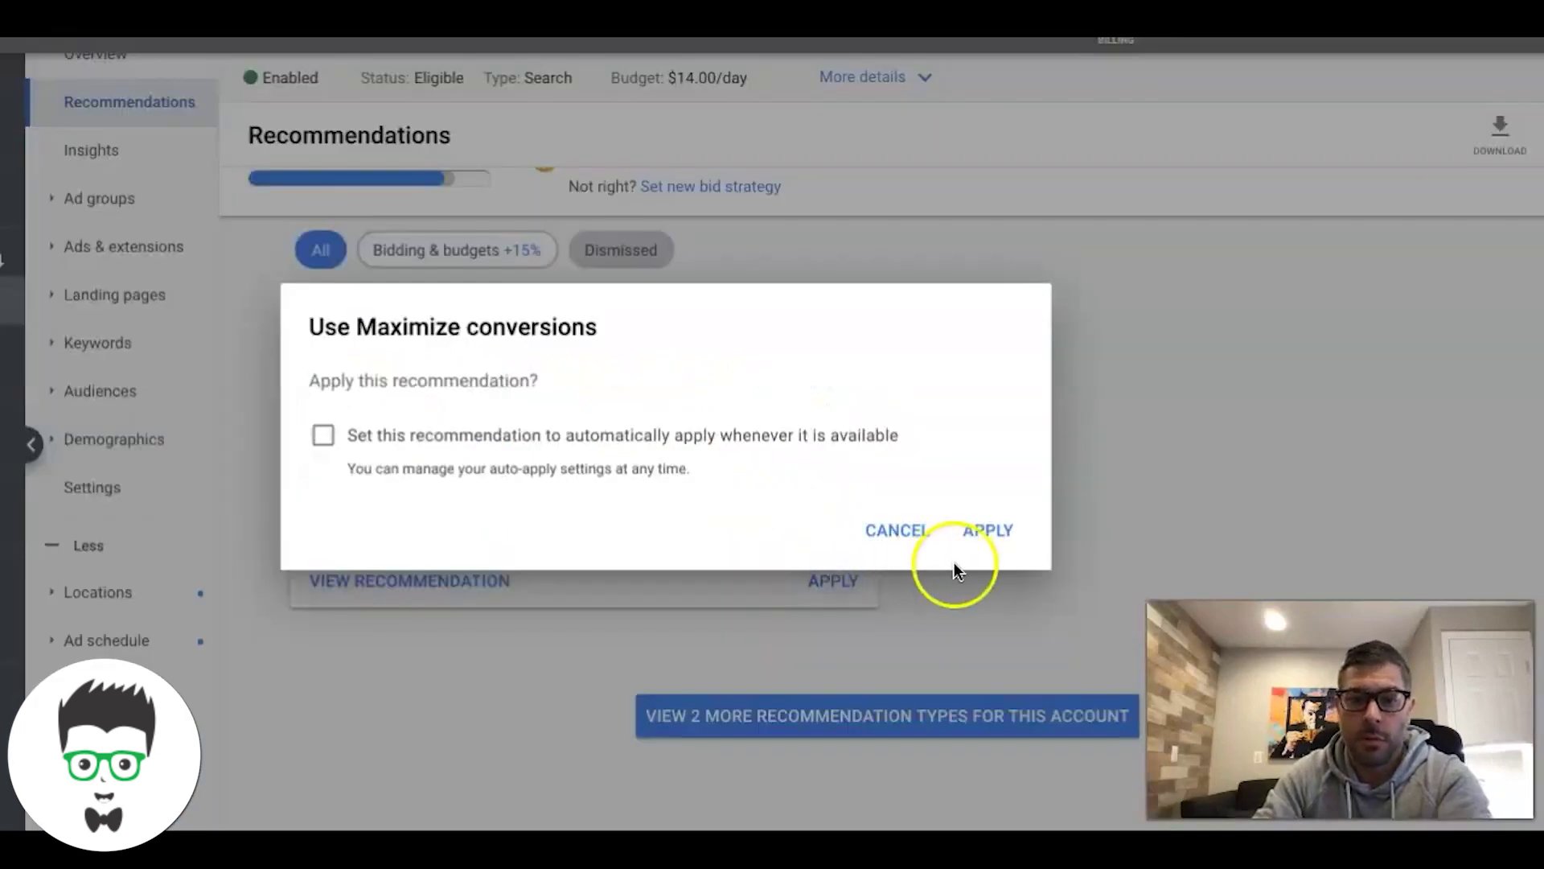
left_click(983, 530)
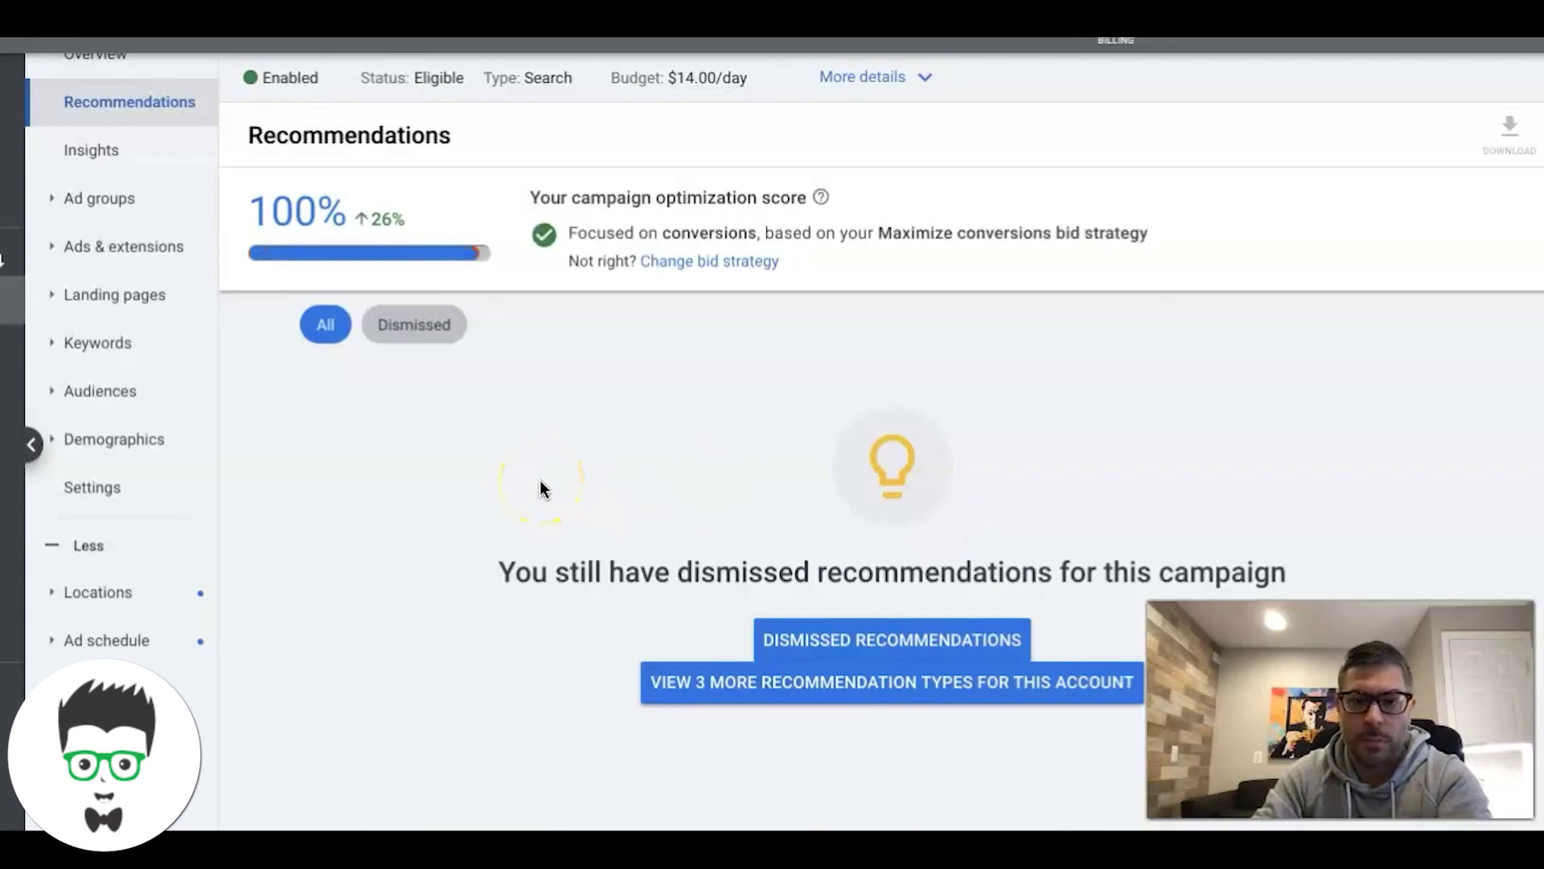
left_click(87, 199)
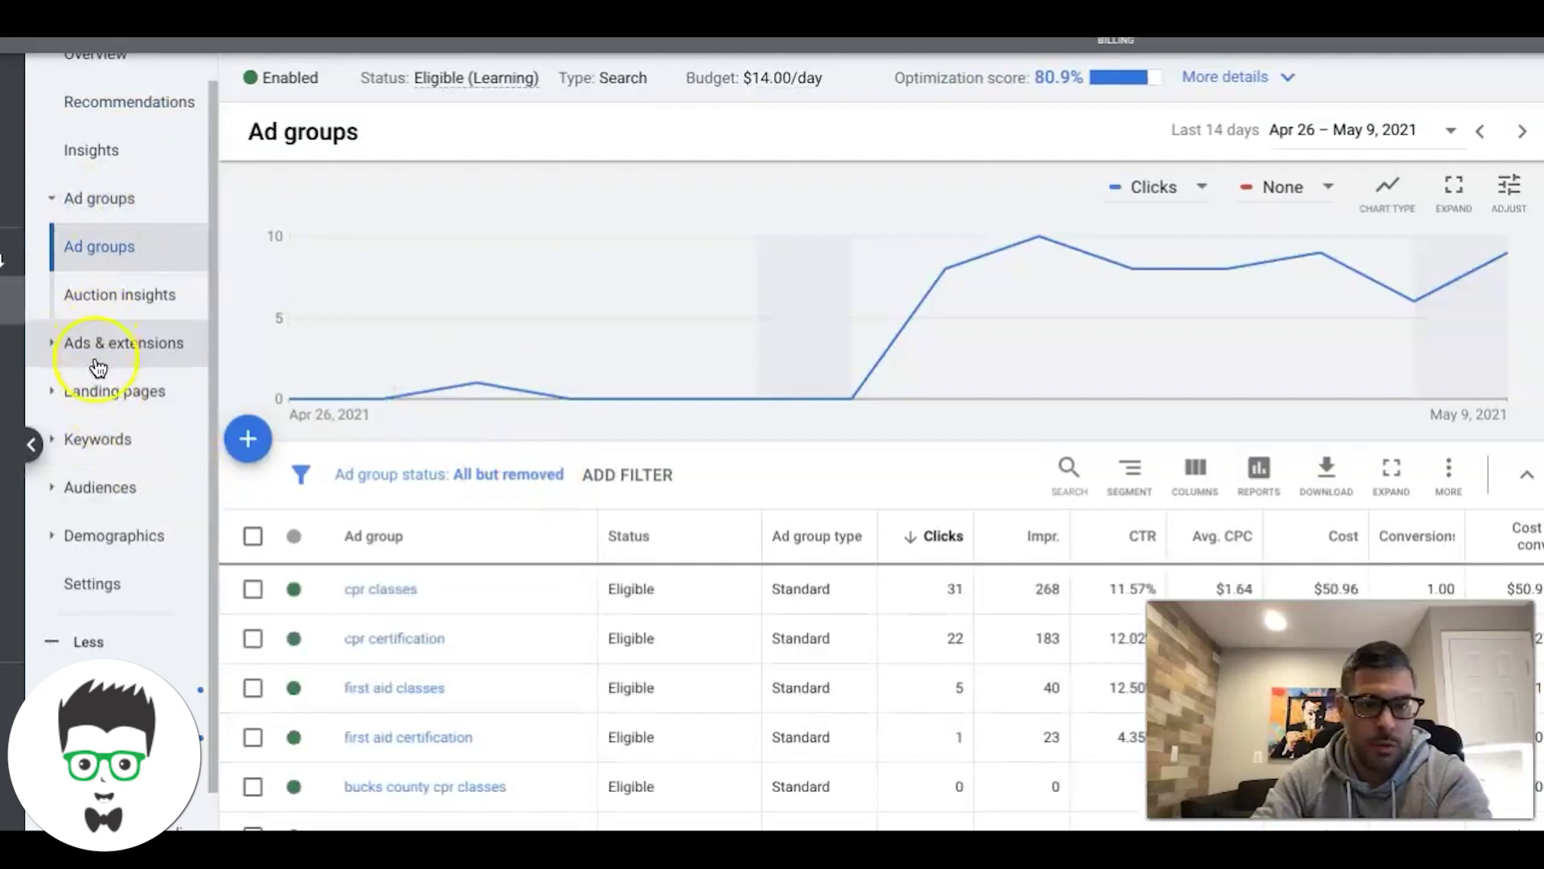
left_click(97, 439)
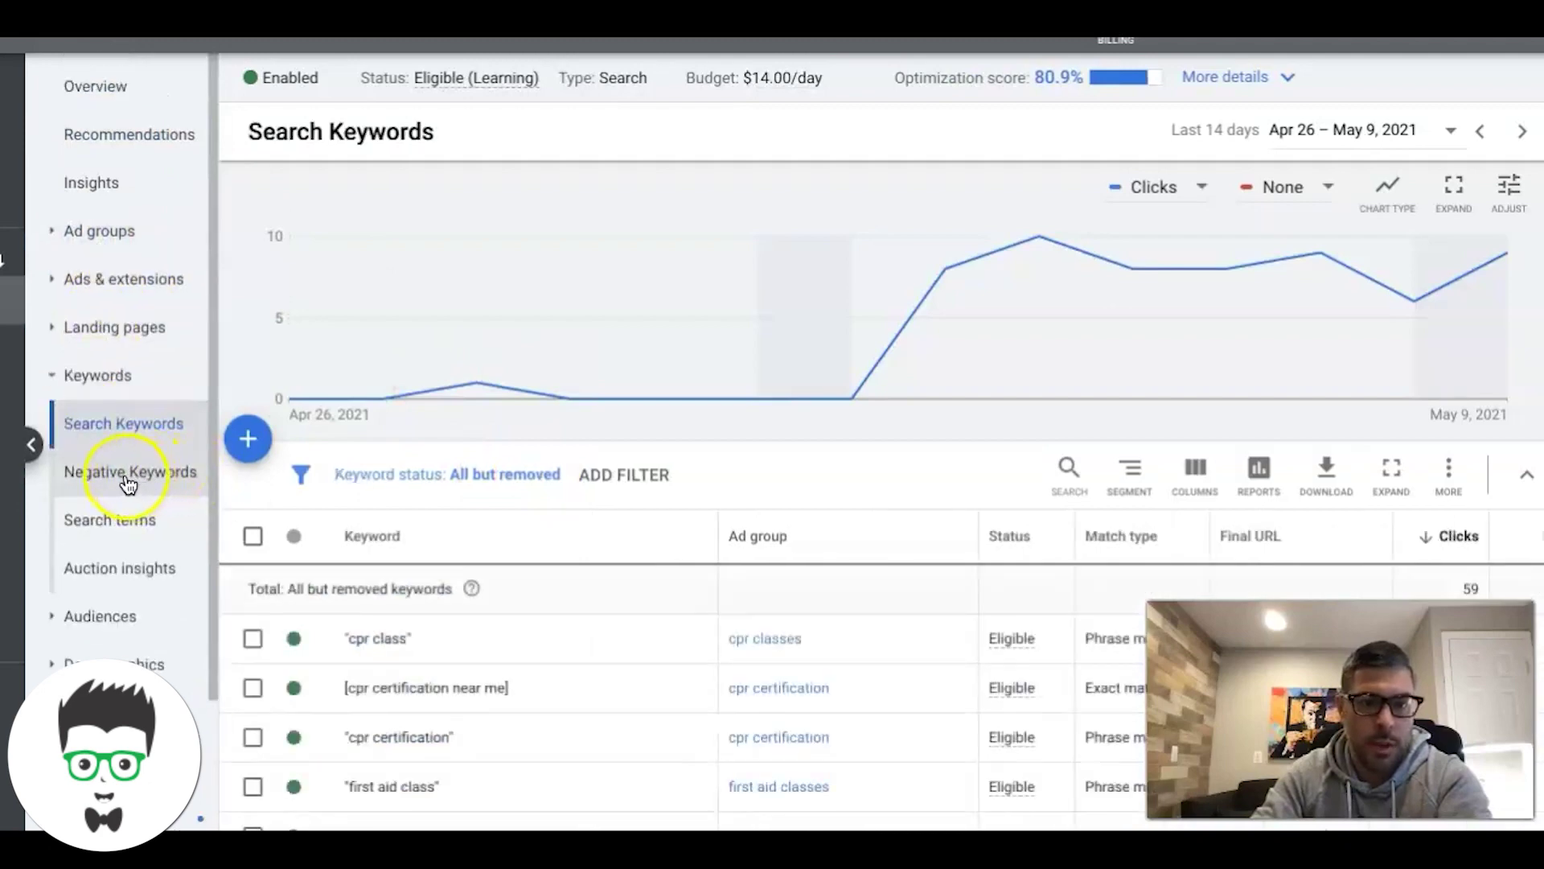
left_click(127, 482)
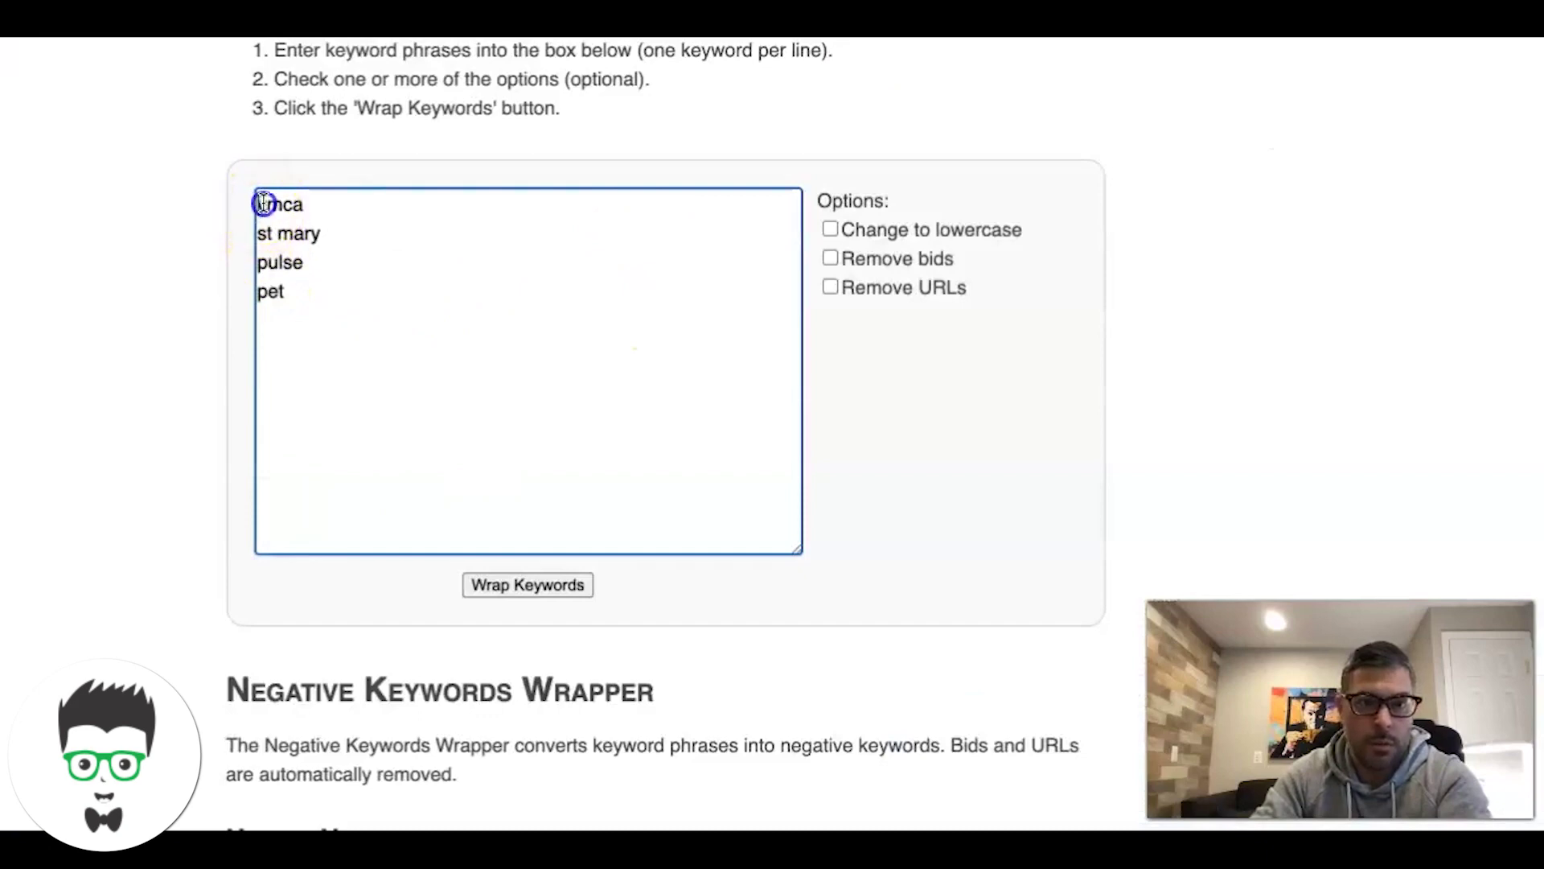
left_click_drag(264, 204, 322, 308)
key("ctrl+c")
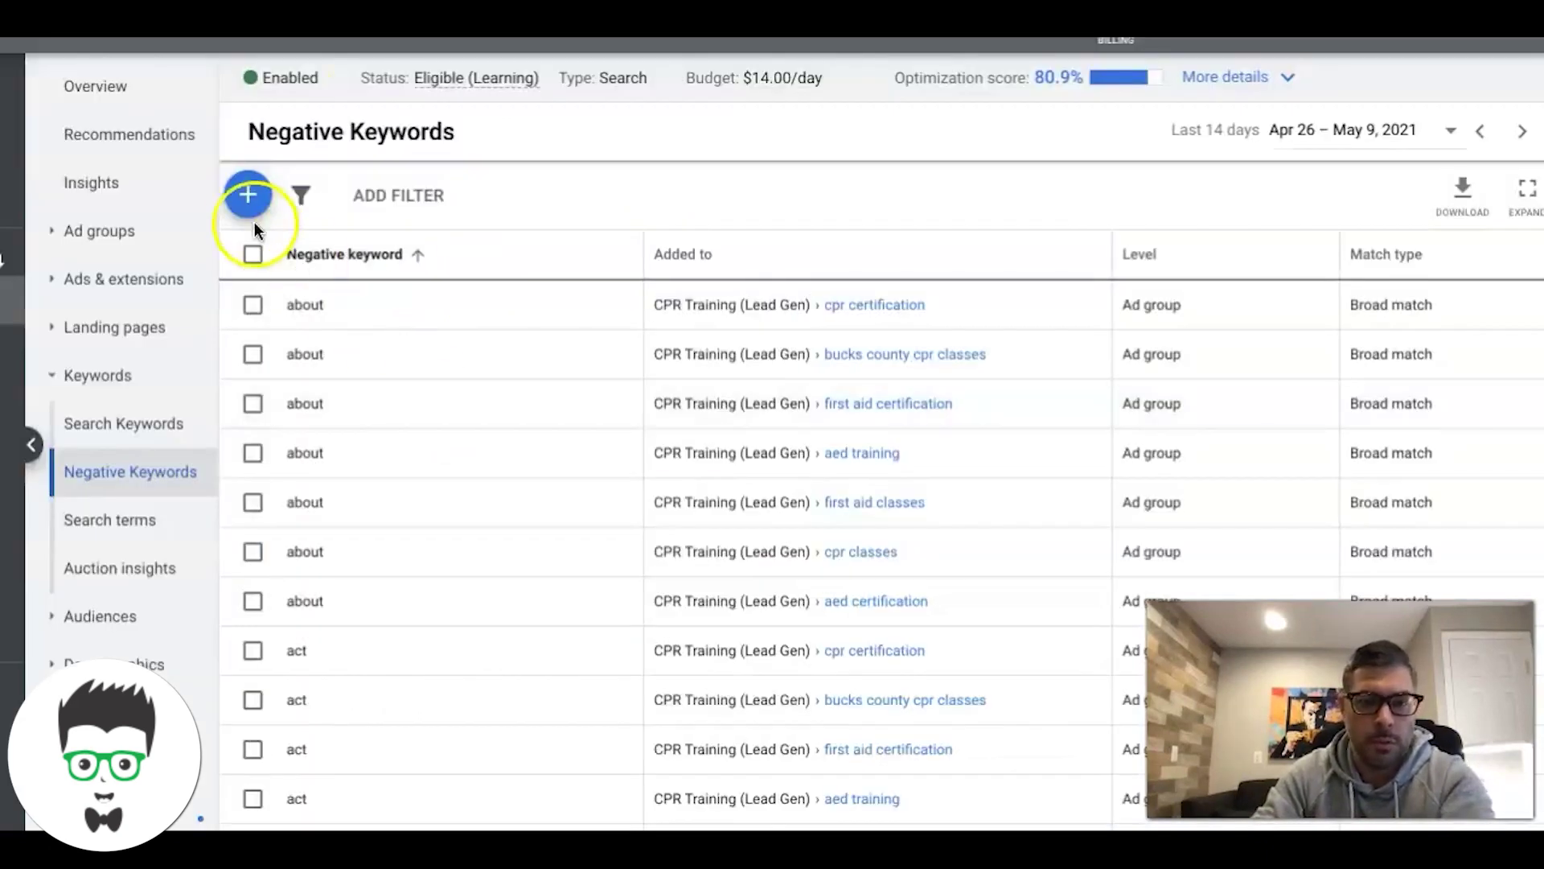
left_click(248, 197)
left_click(297, 516)
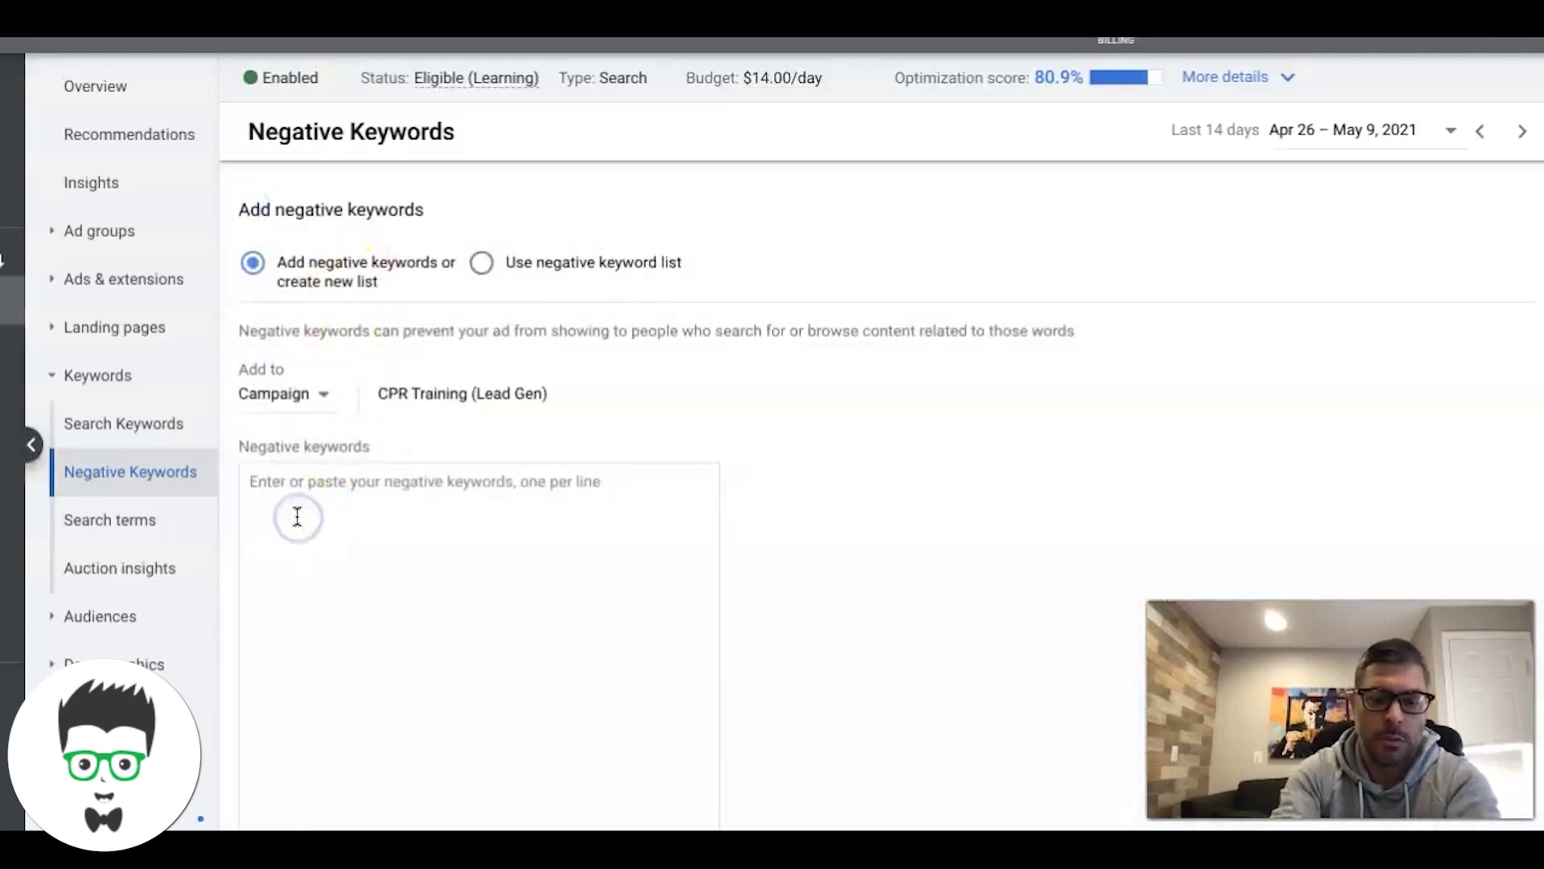
key("ctrl+v")
scroll(631, 524, "down", 5)
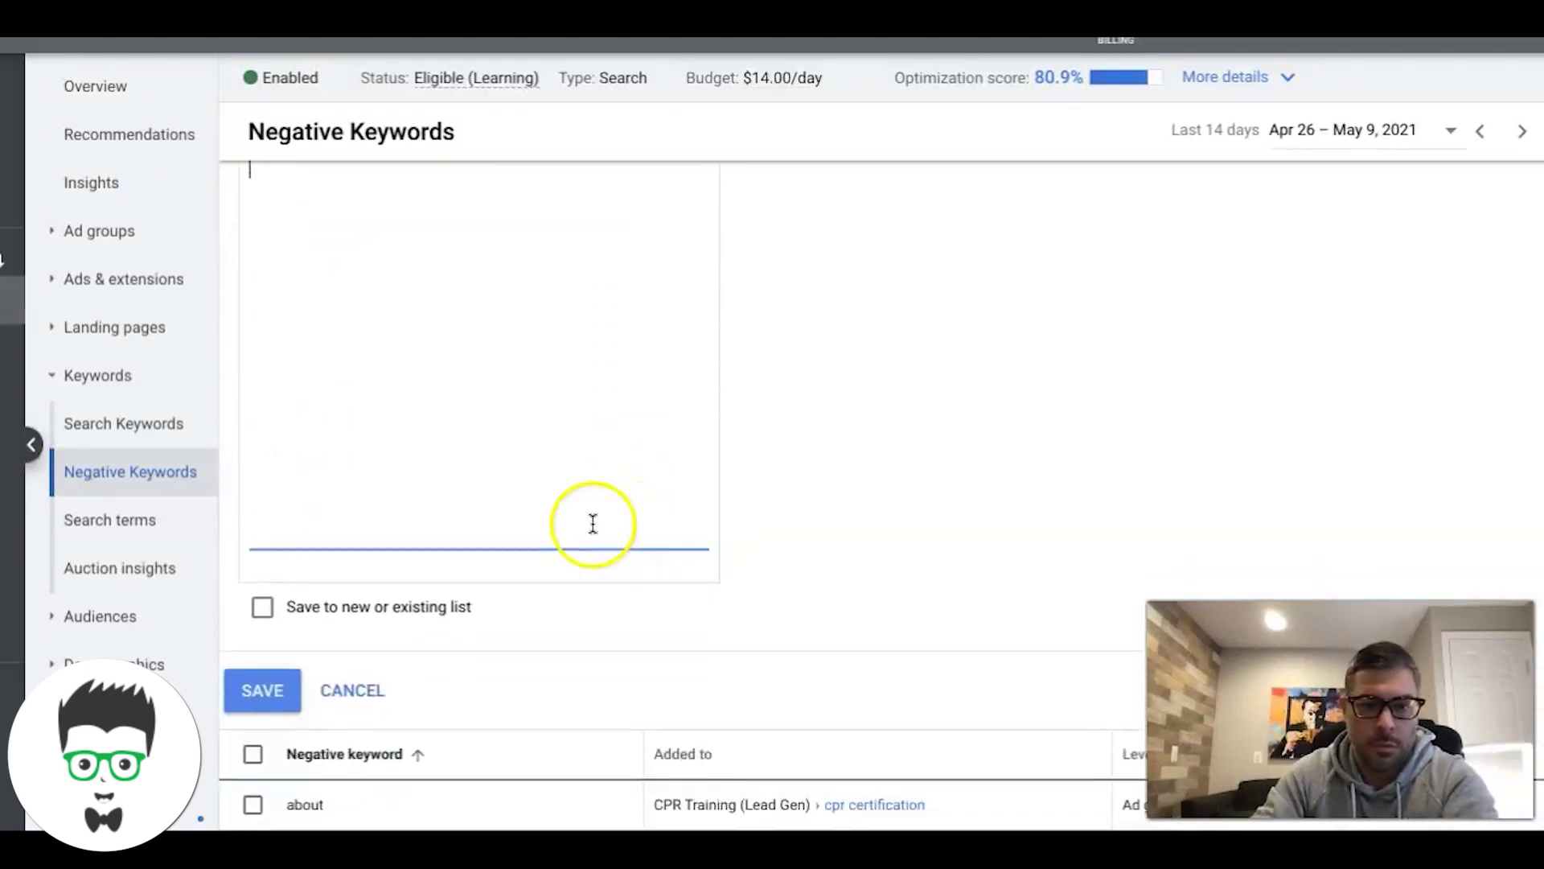
left_click(264, 694)
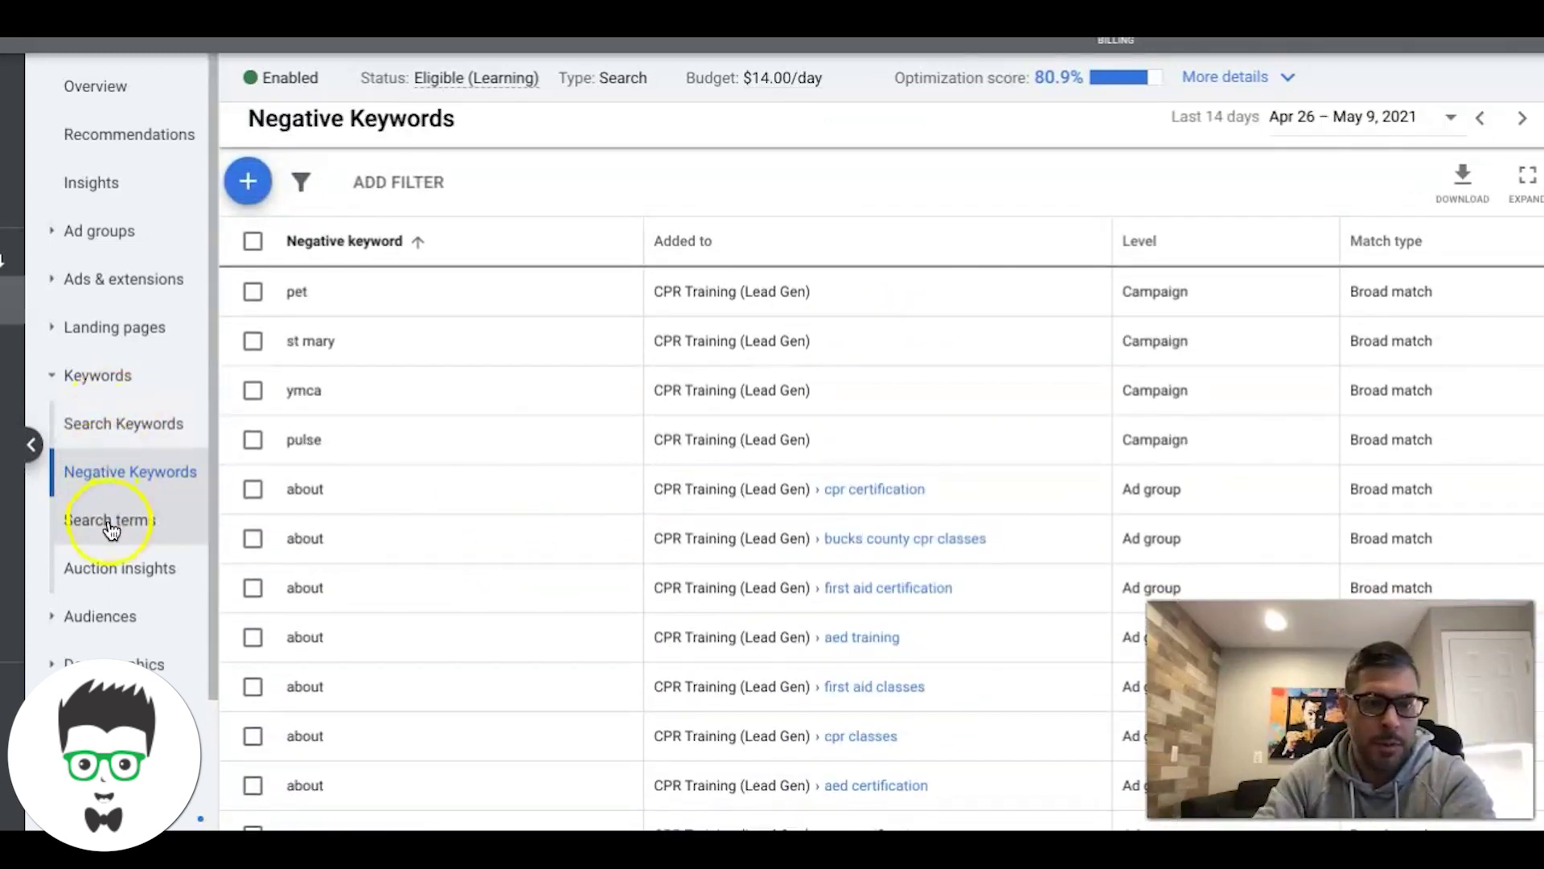
Step: Review the Search Keywords list, pointing out the paused "cpr class near me" keyword
left_click(98, 434)
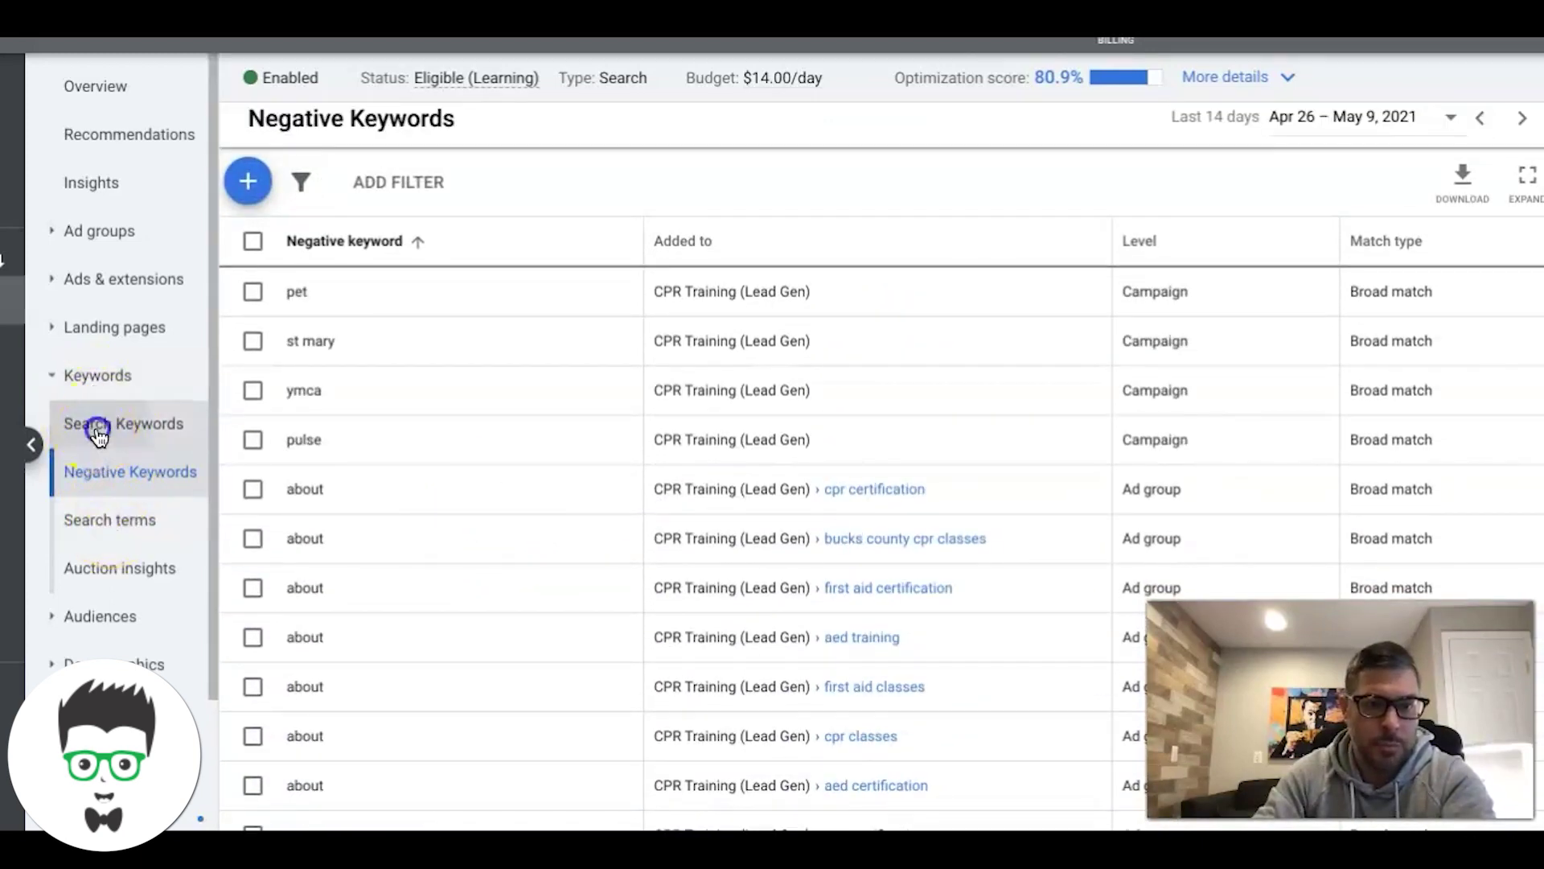
scroll(842, 482, "down", 4)
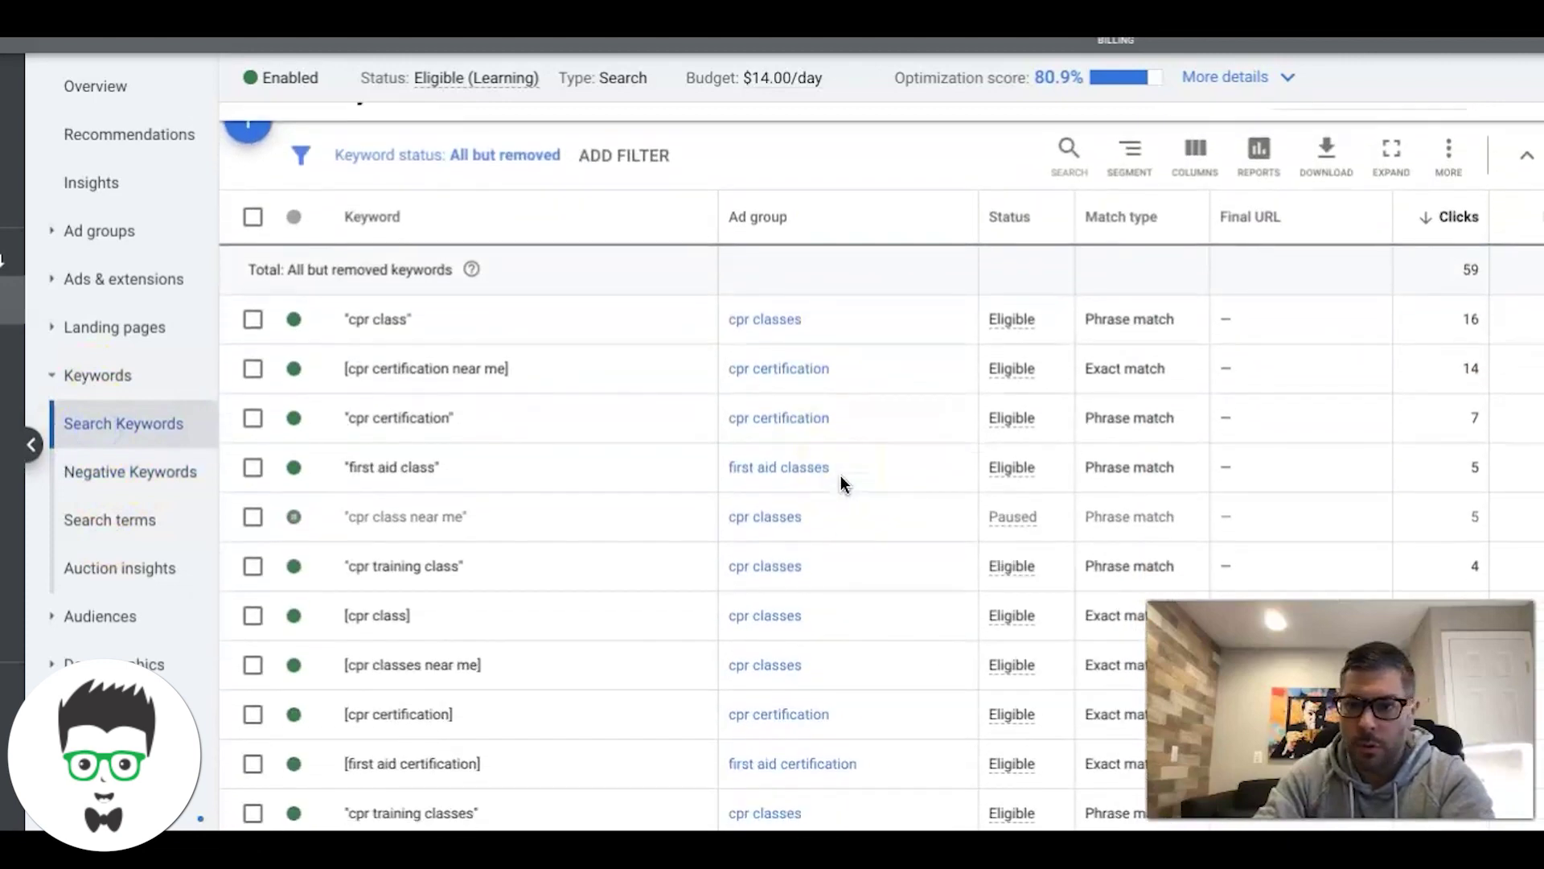
scroll(841, 483, "right", 5)
scroll(990, 509, "down", 1)
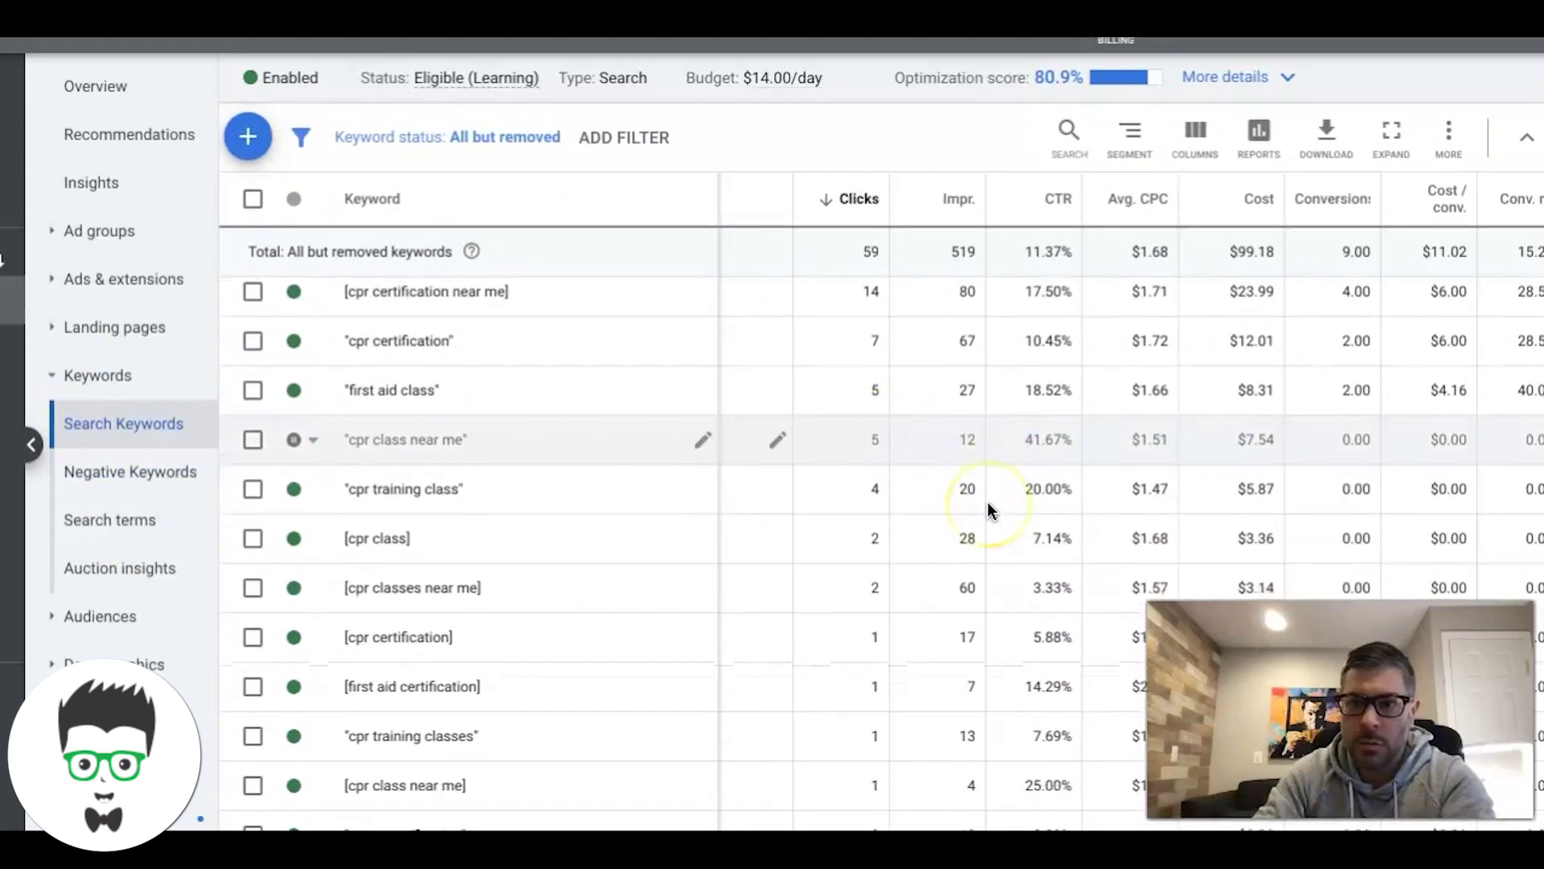
scroll(978, 431, "up", 1)
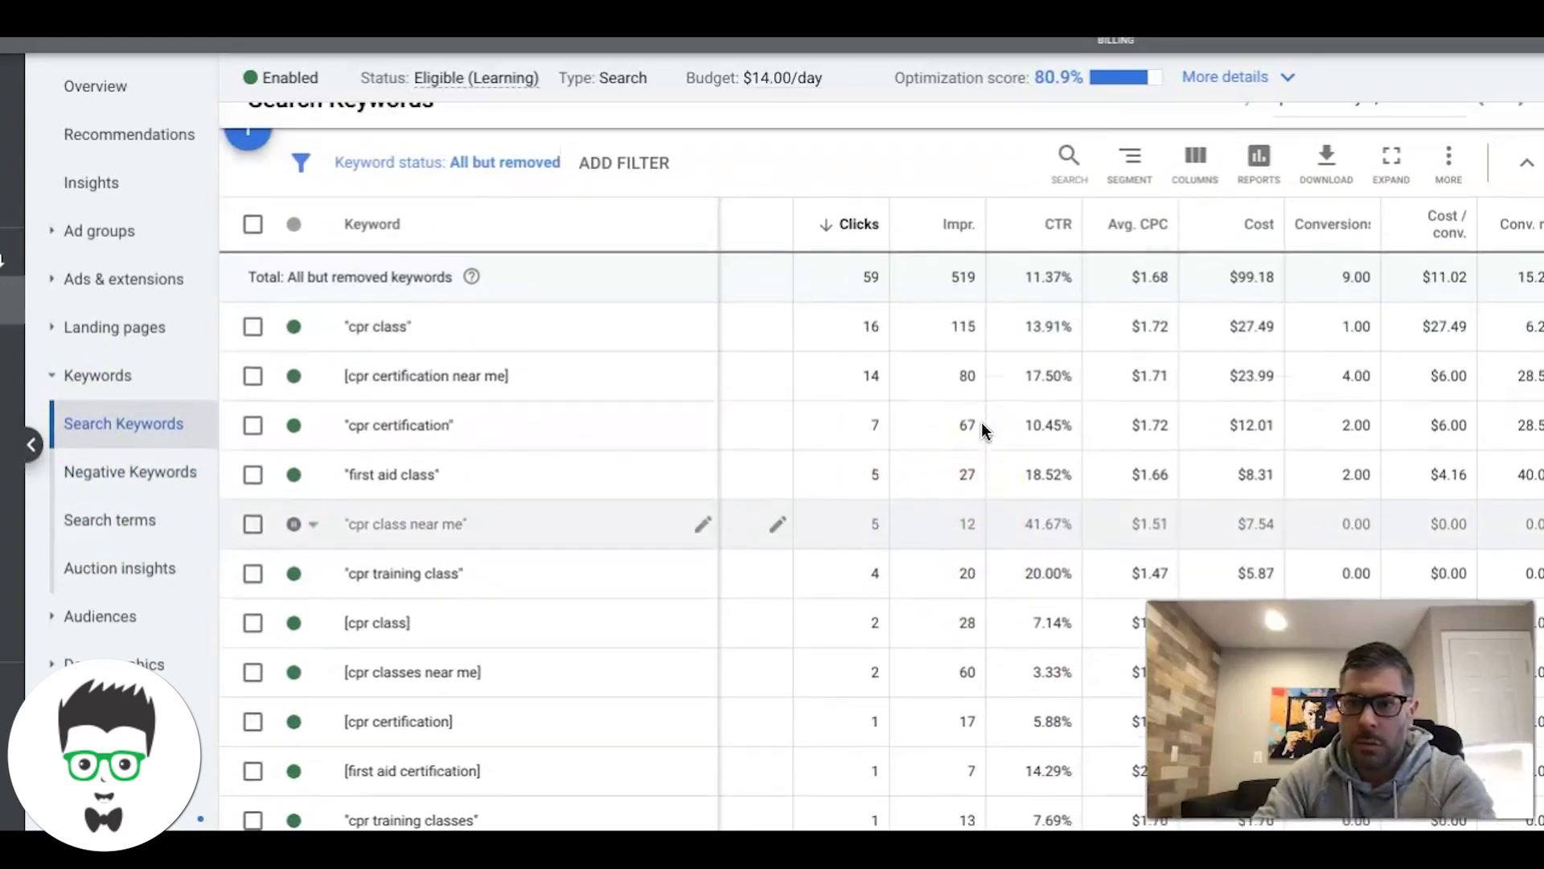
scroll(981, 430, "up", 1)
scroll(982, 431, "down", 2)
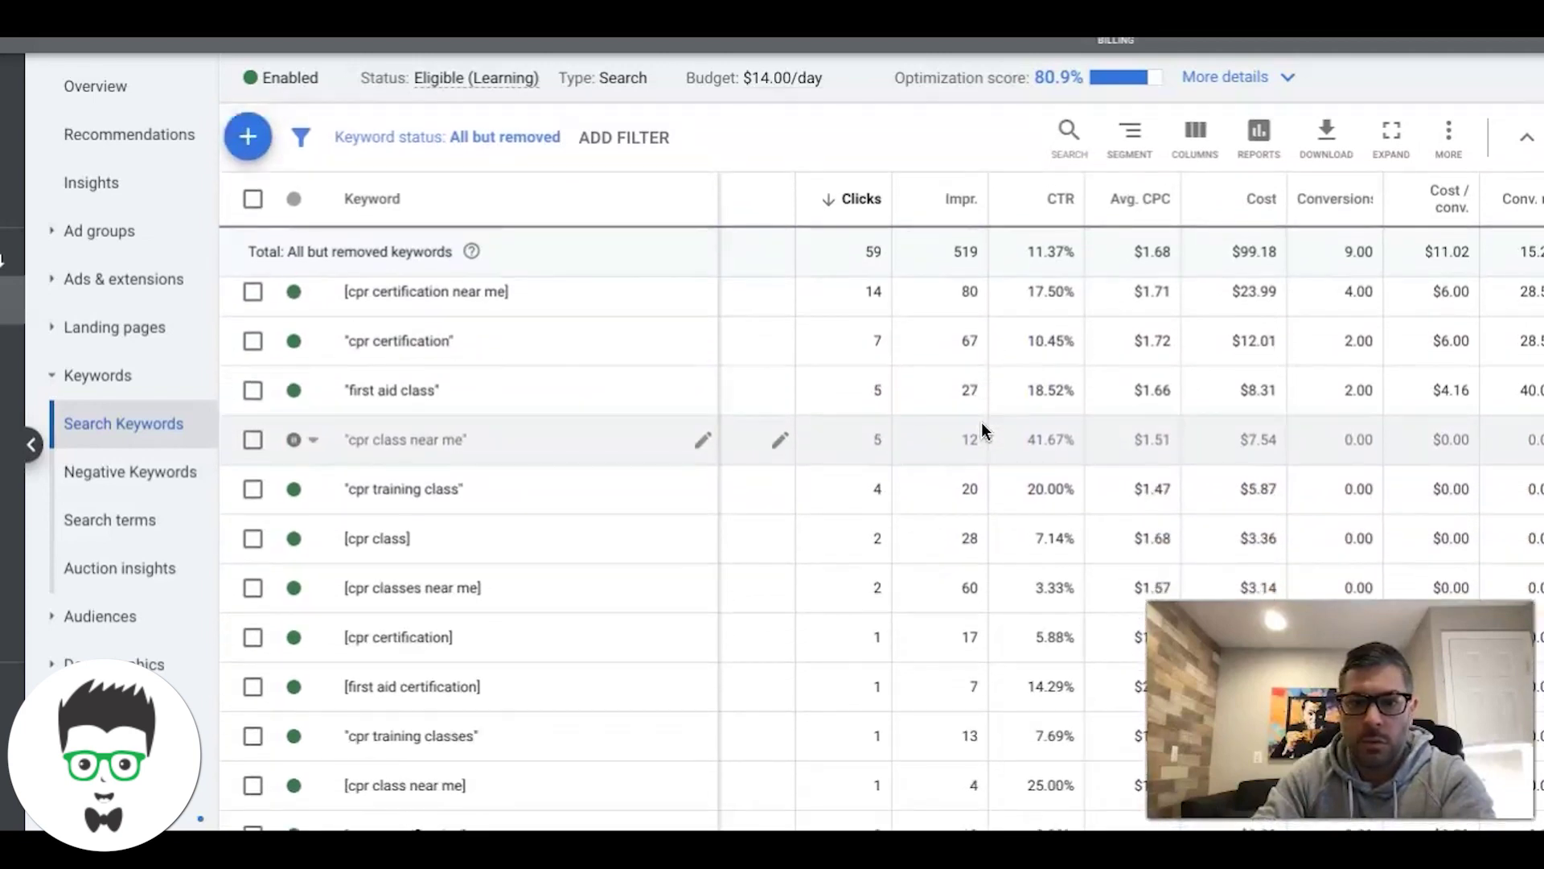
left_click(858, 439)
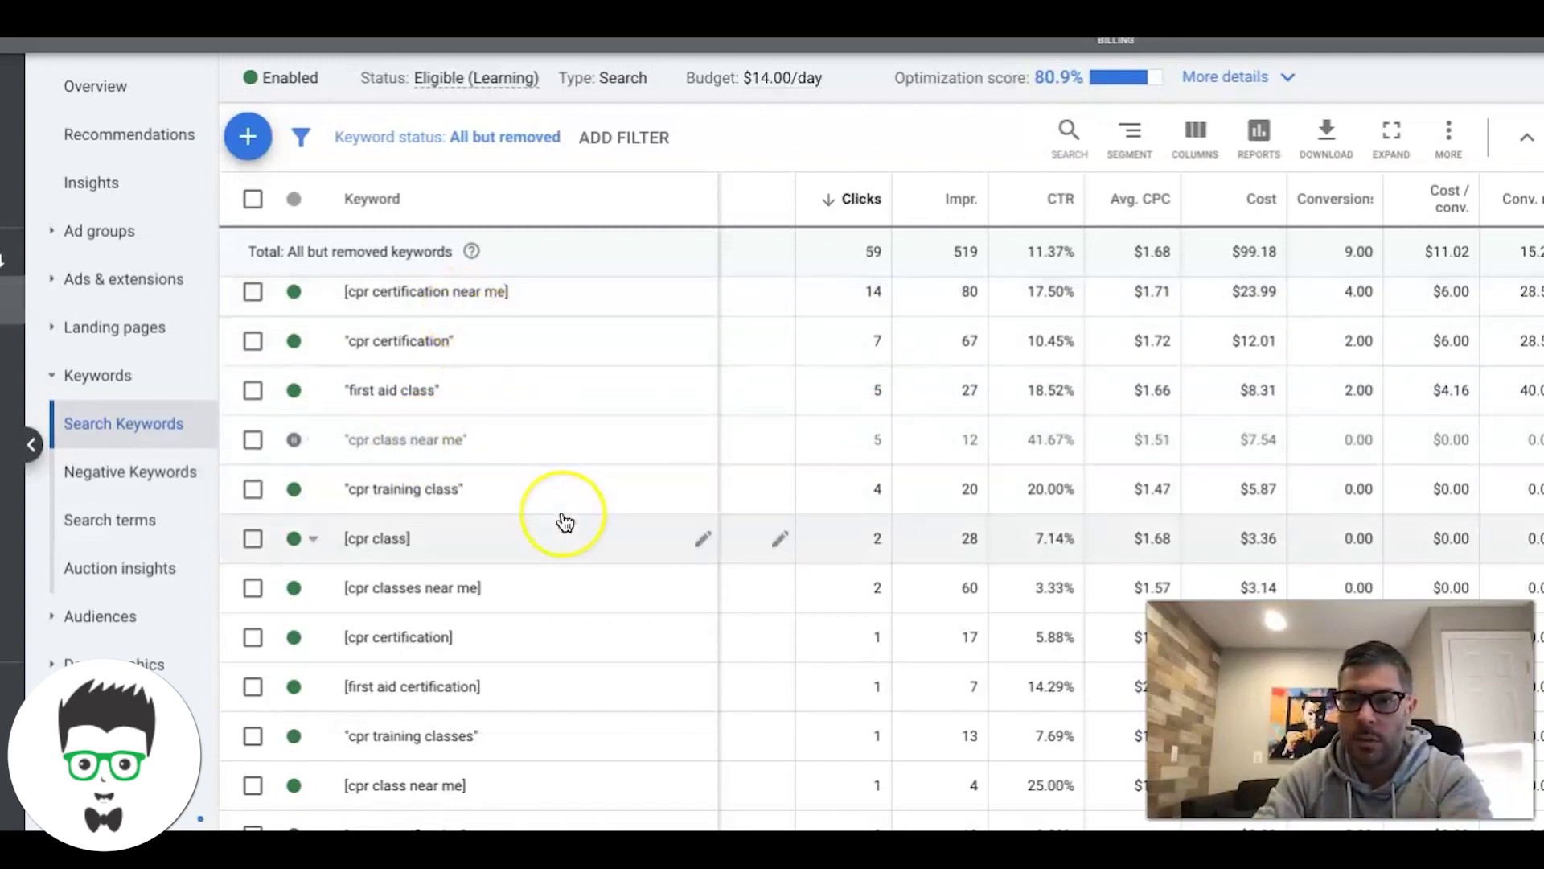
Step: Scroll through the keywords' clicks, costs and conversions, then bring up the targeted locations report
scroll(563, 524, "up", 1)
scroll(566, 524, "left", 3)
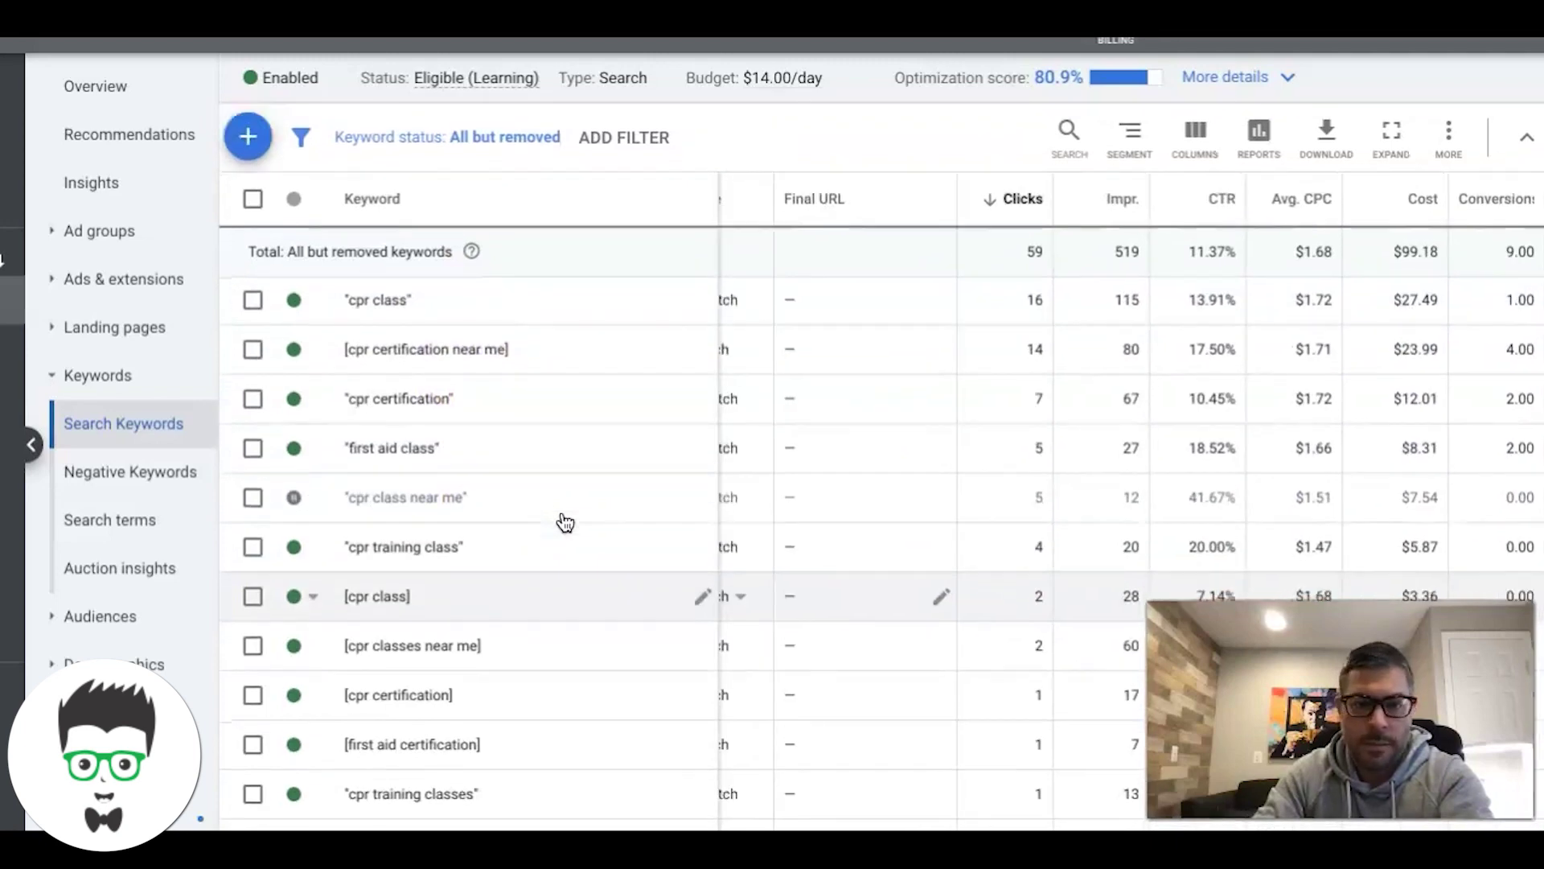
scroll(566, 524, "down", 2)
scroll(566, 524, "down", 2)
scroll(566, 523, "right", 3)
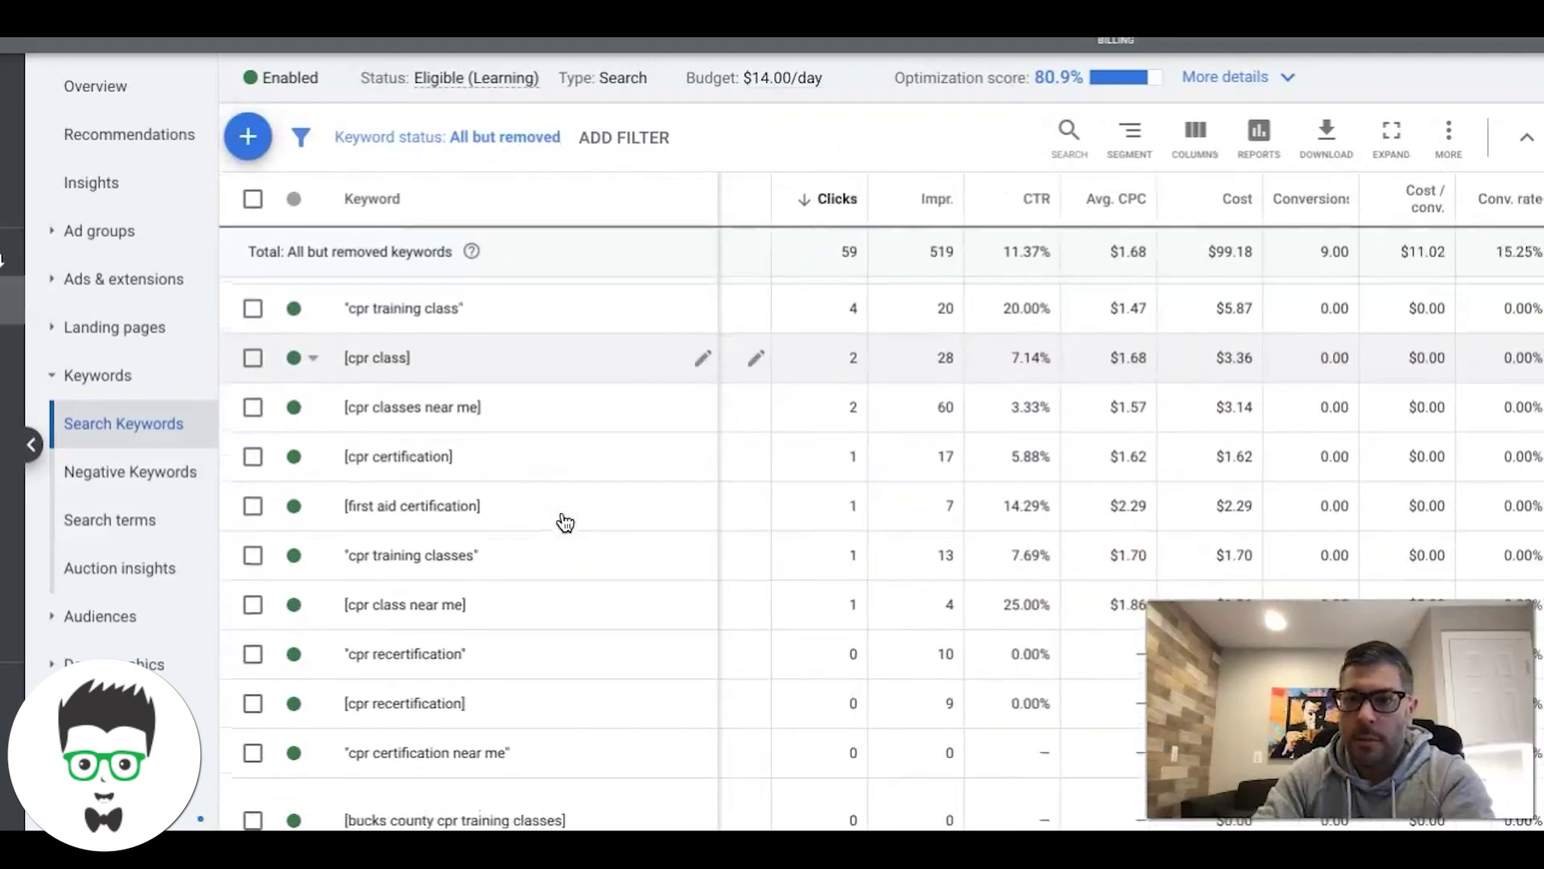
scroll(565, 524, "down", 4)
scroll(473, 493, "left", 3)
scroll(473, 493, "up", 5)
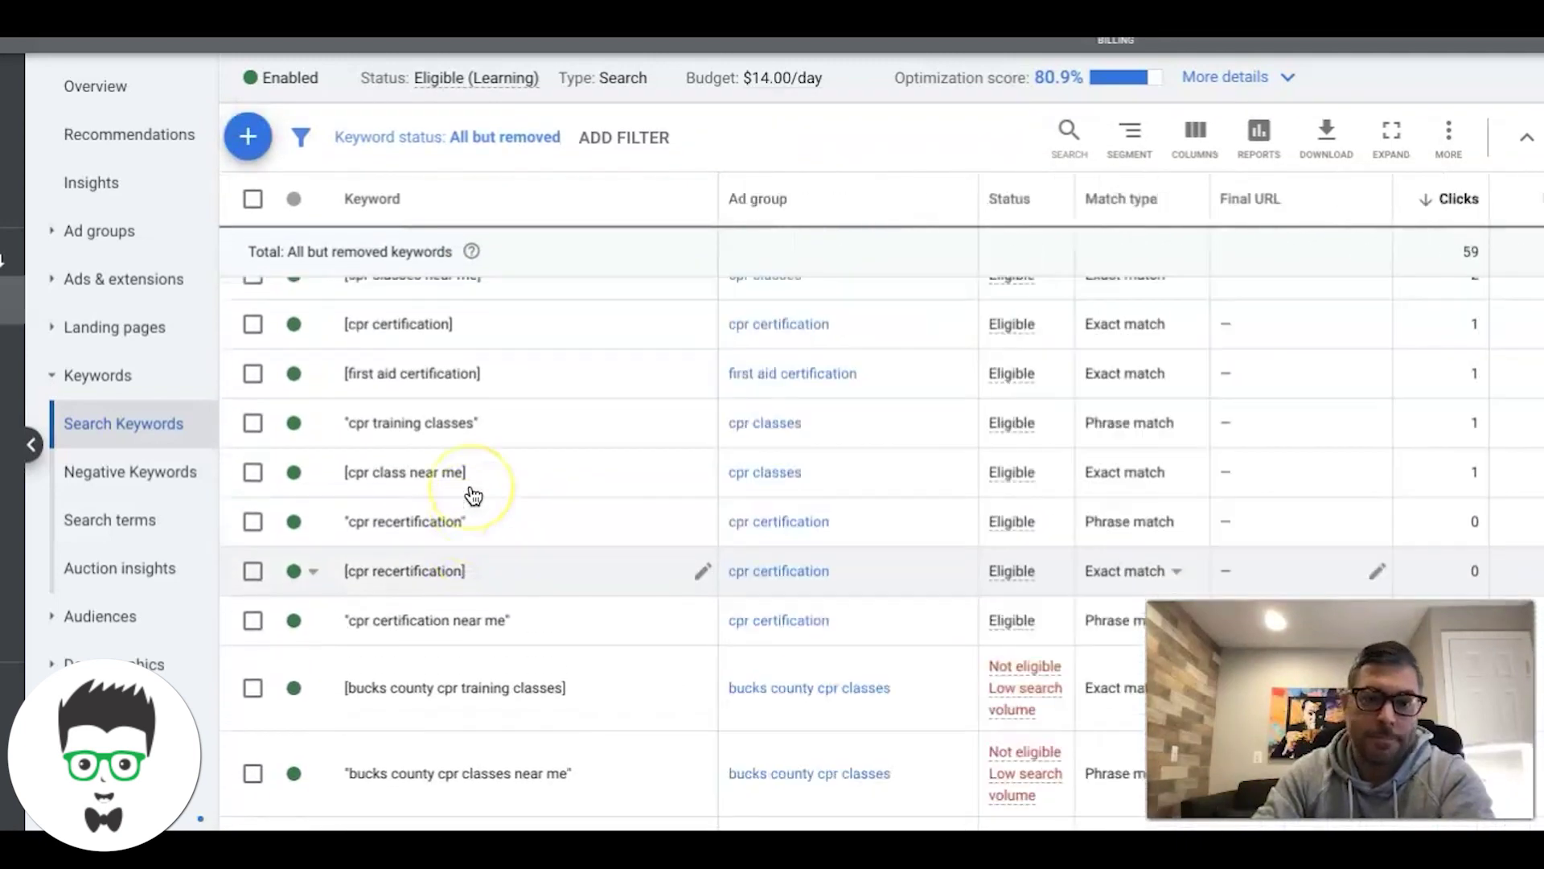
scroll(473, 495, "up", 5)
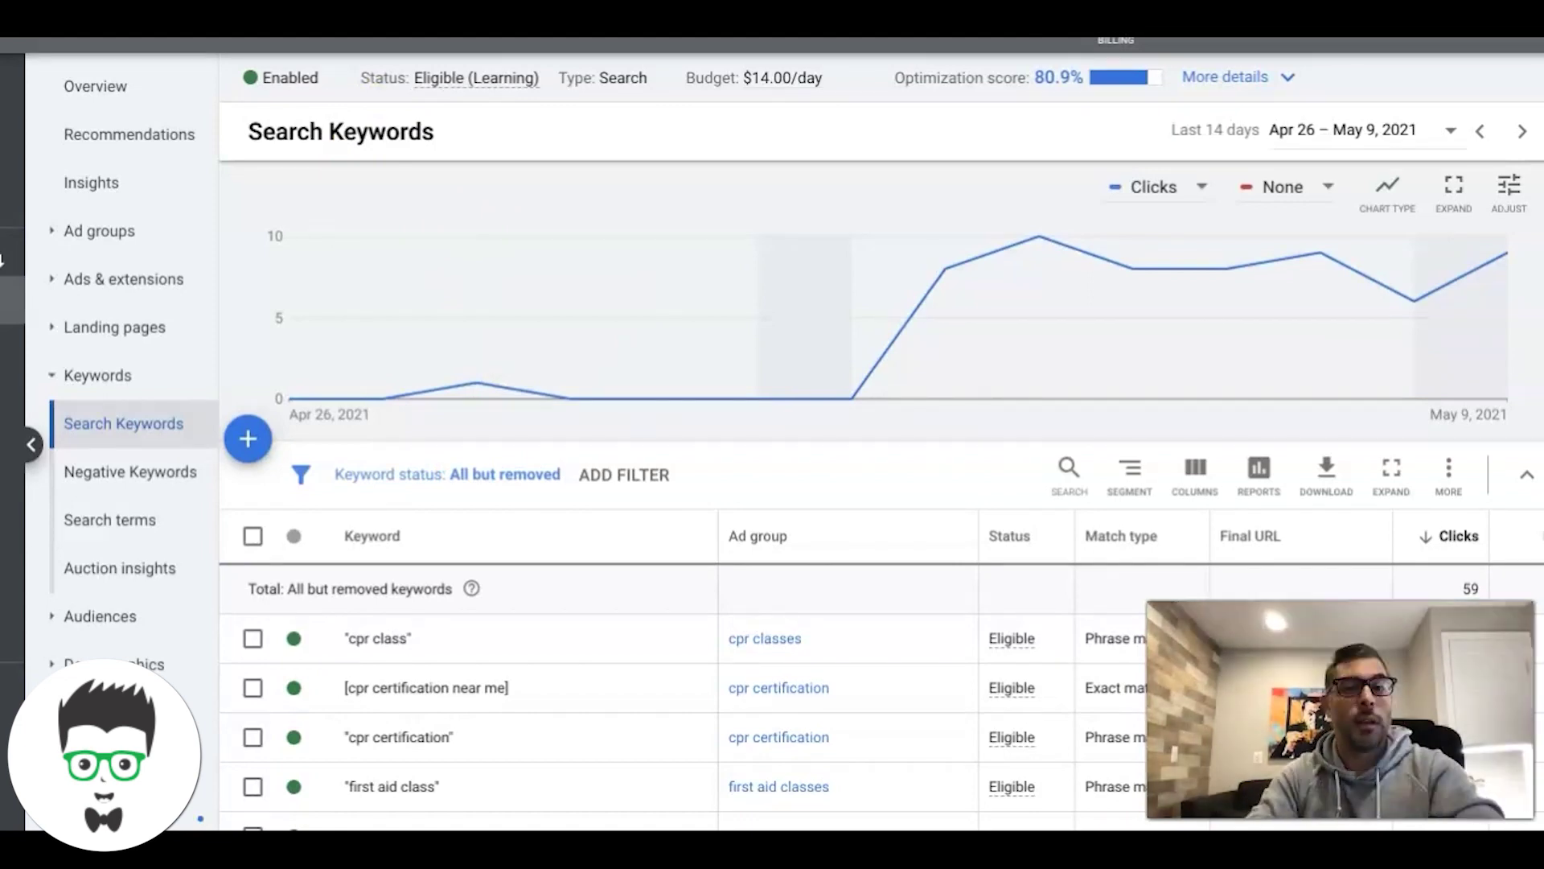
scroll(686, 436, "down", 2)
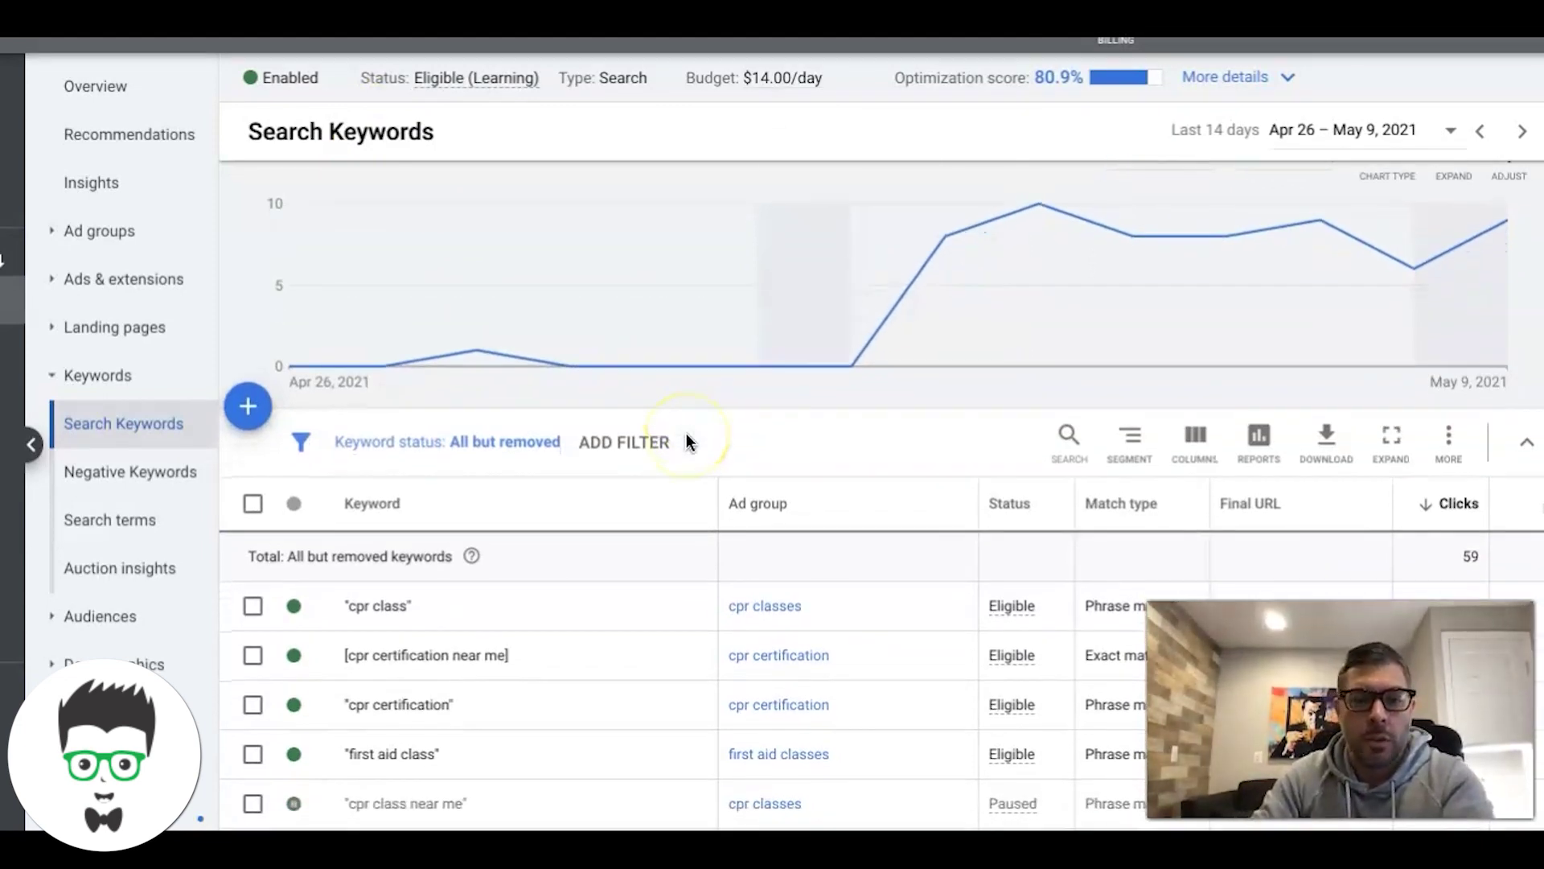
scroll(687, 440, "down", 1)
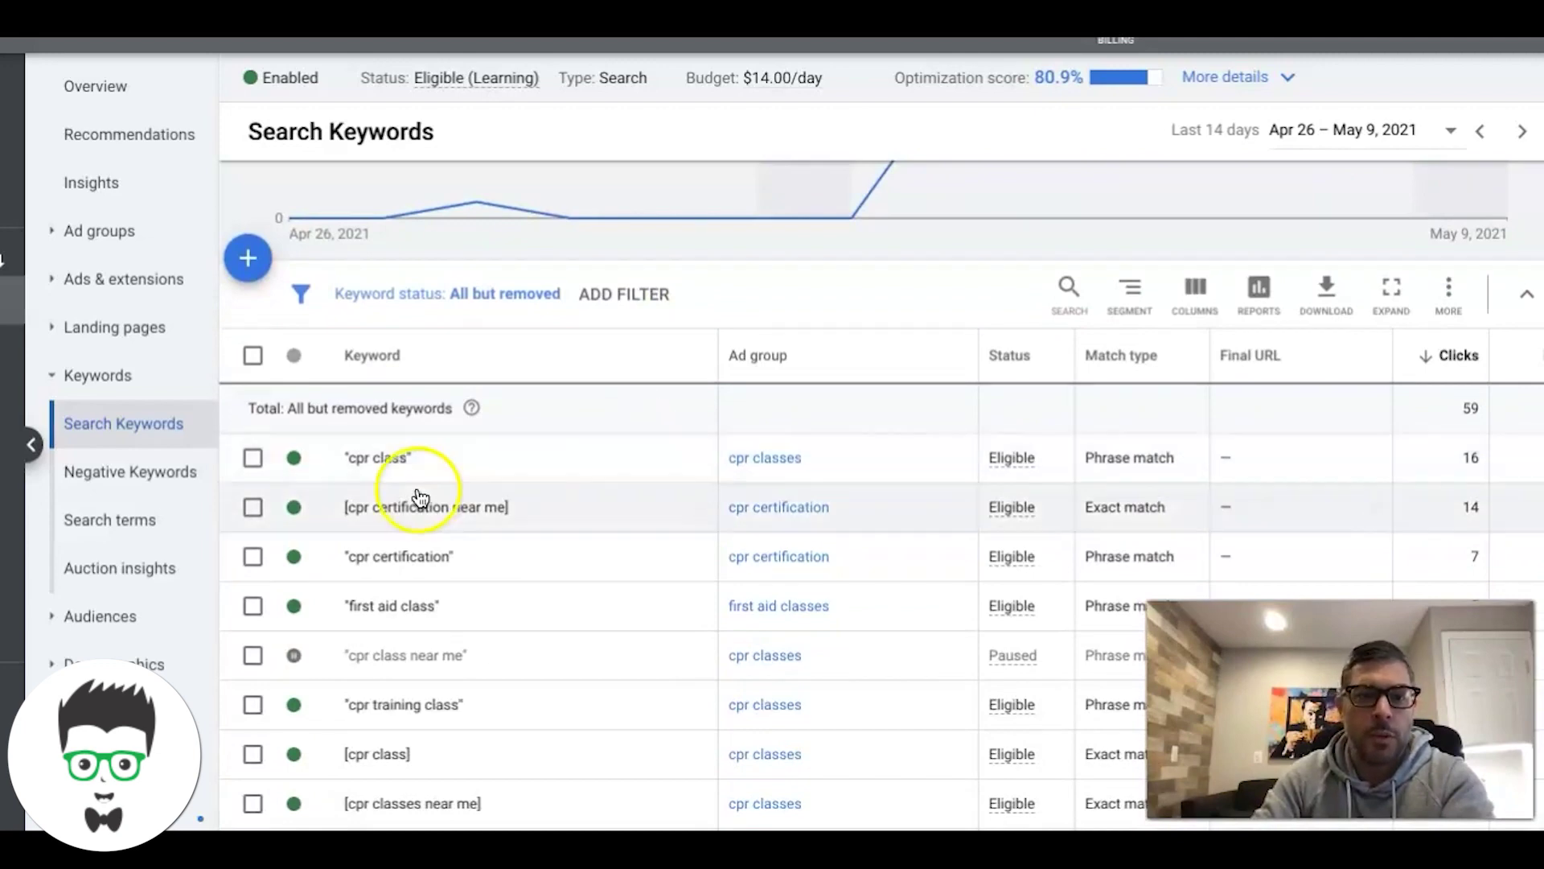
scroll(116, 581, "down", 2)
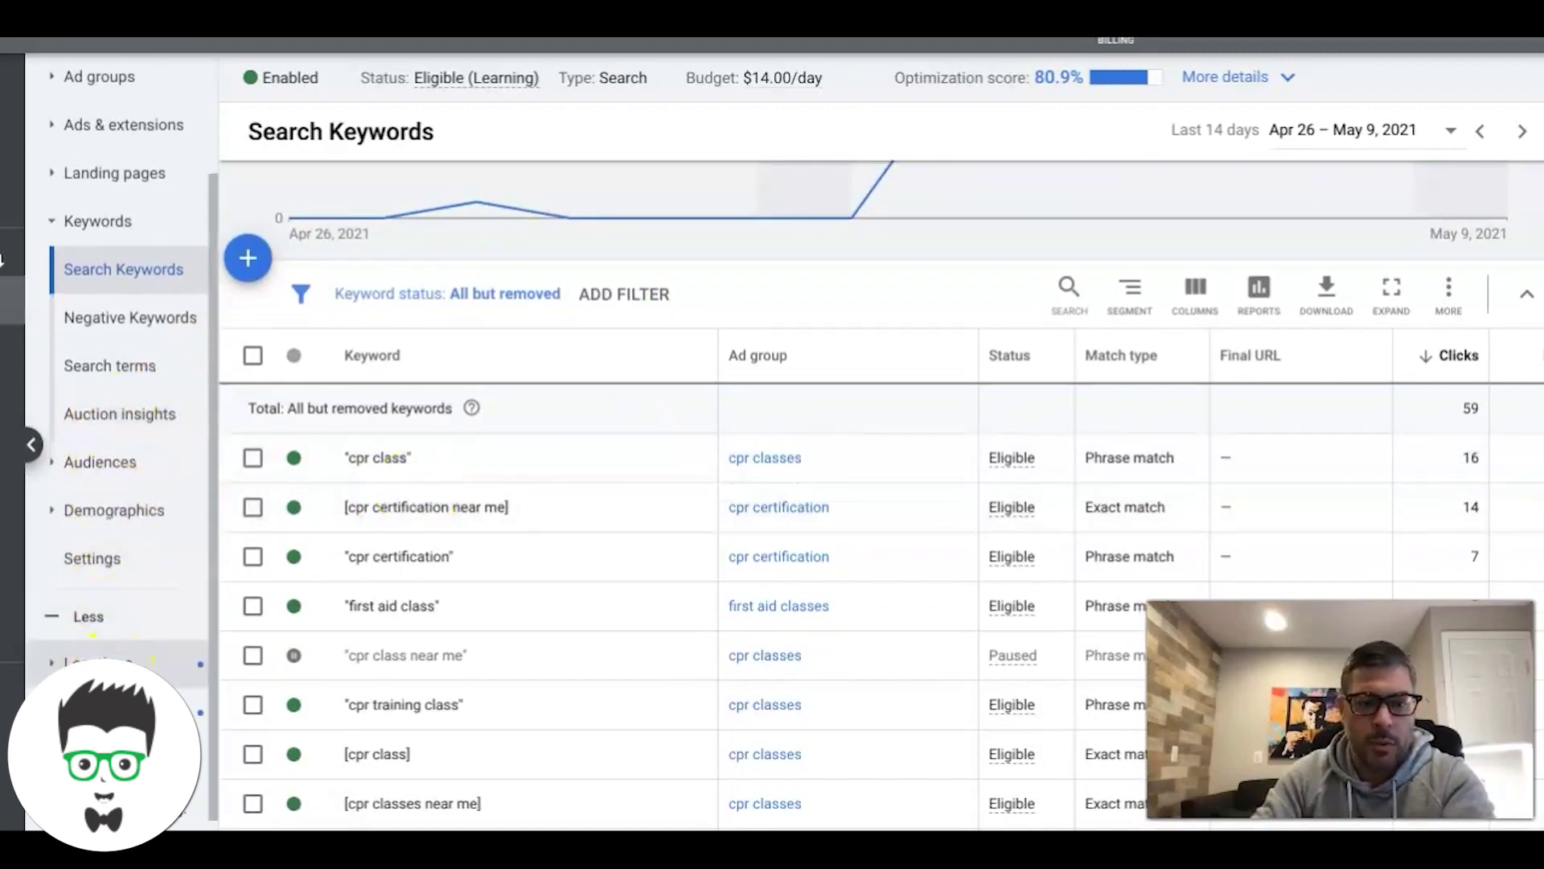
left_click(139, 650)
scroll(851, 513, "down", 2)
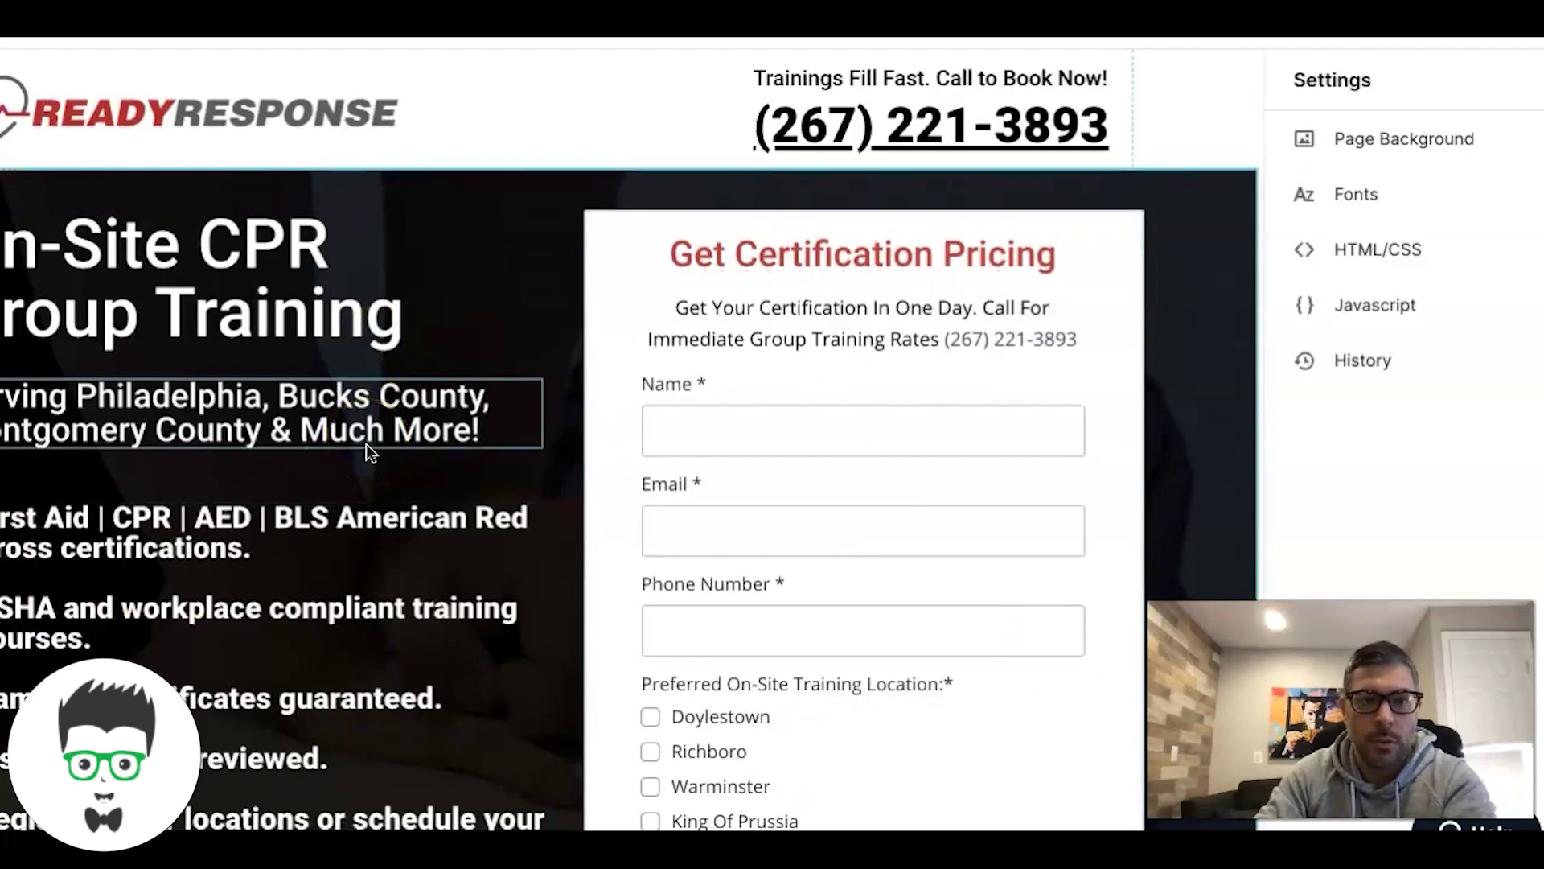
scroll(365, 444, "down", 3)
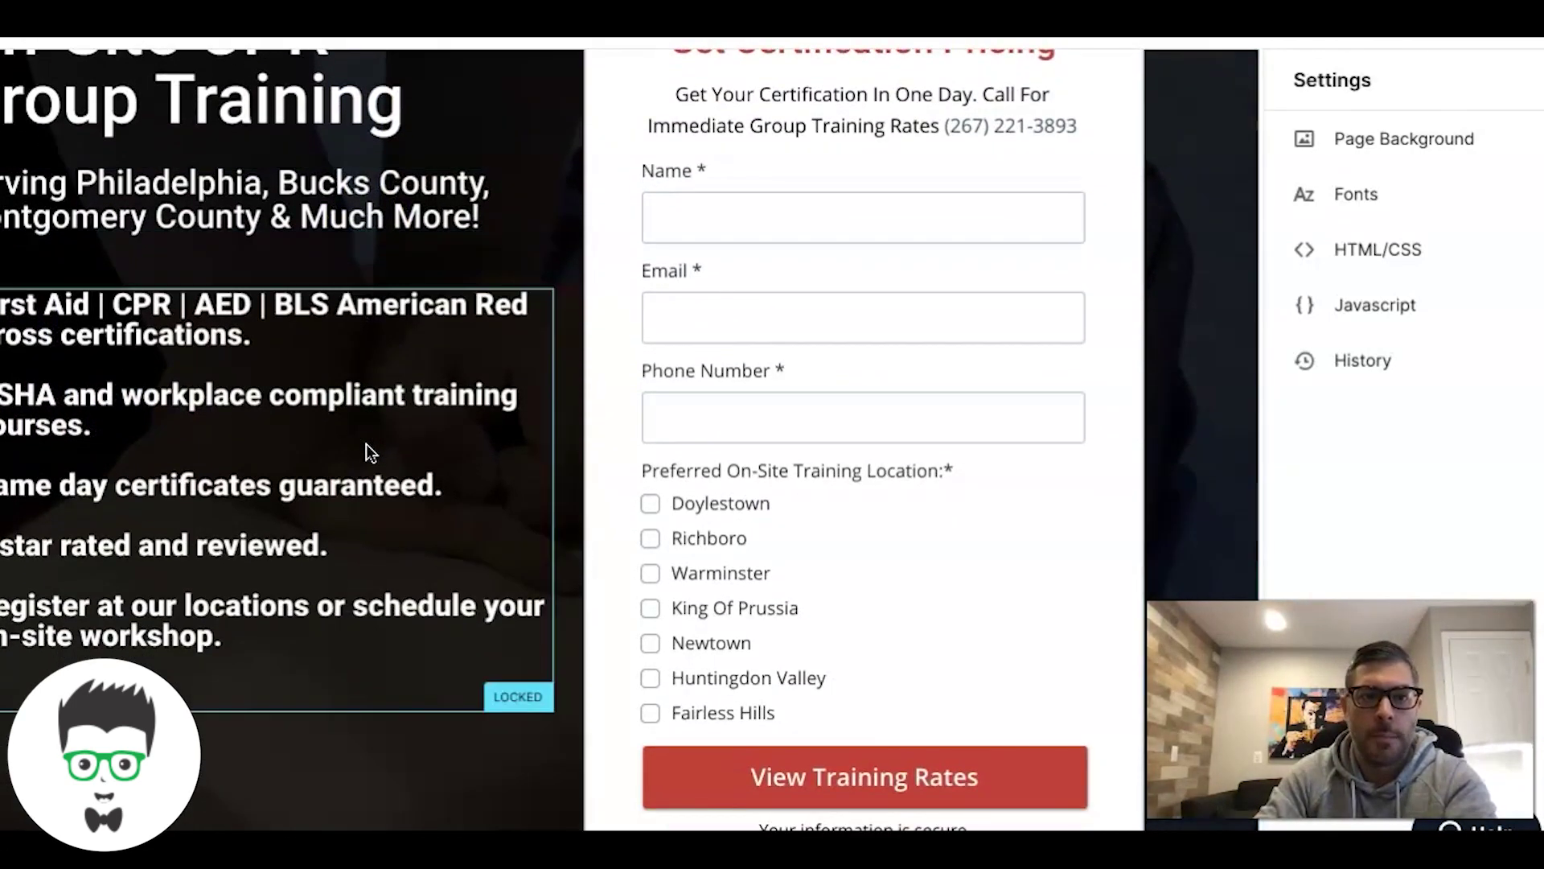
scroll(368, 447, "up", 3)
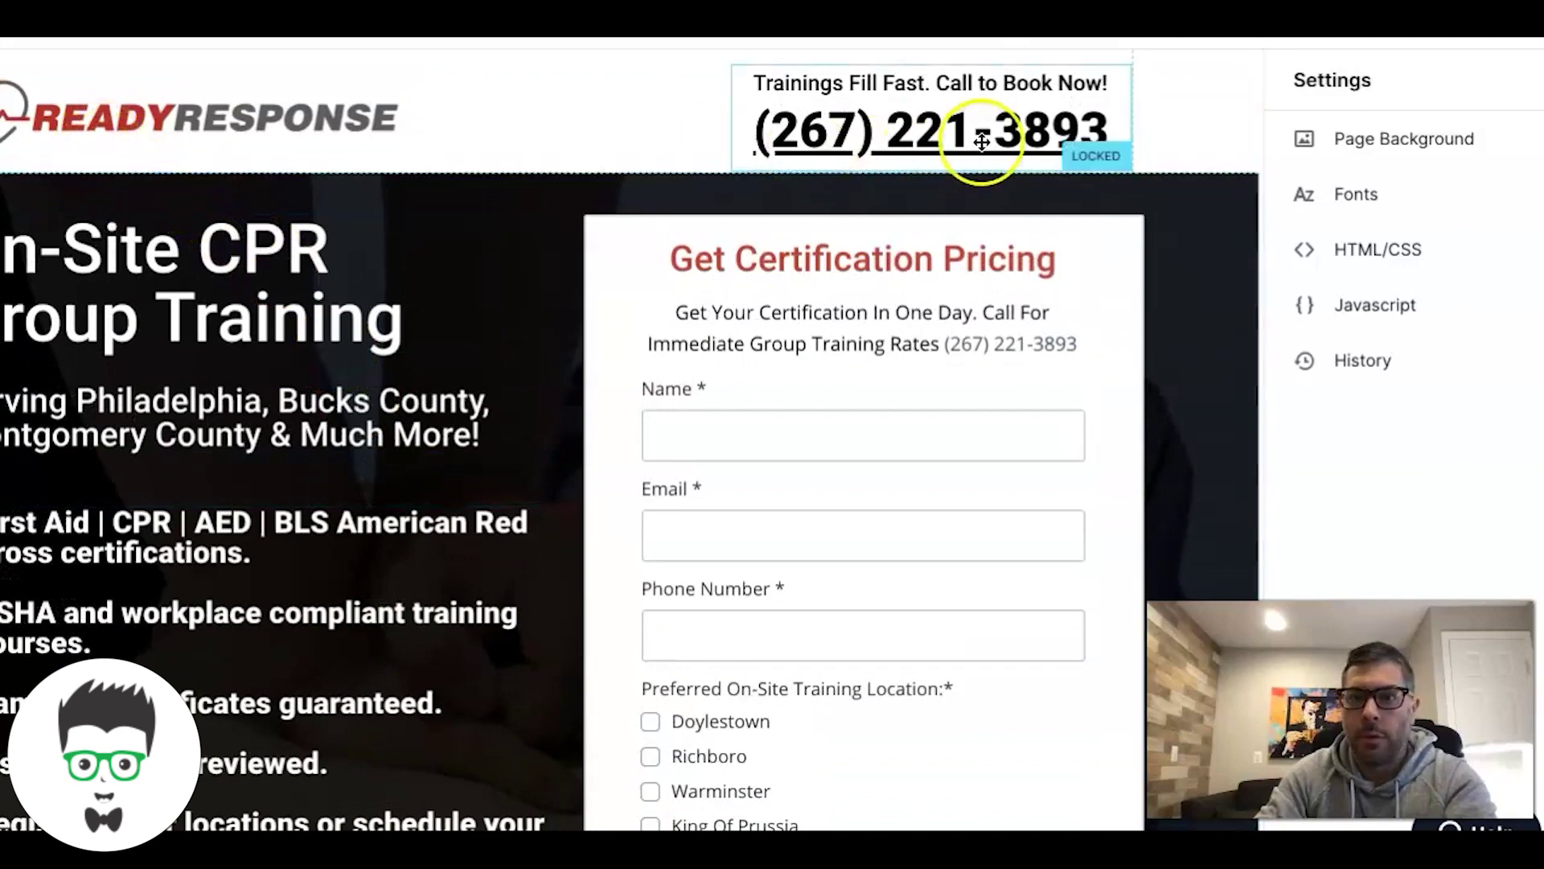
scroll(795, 521, "down", 2)
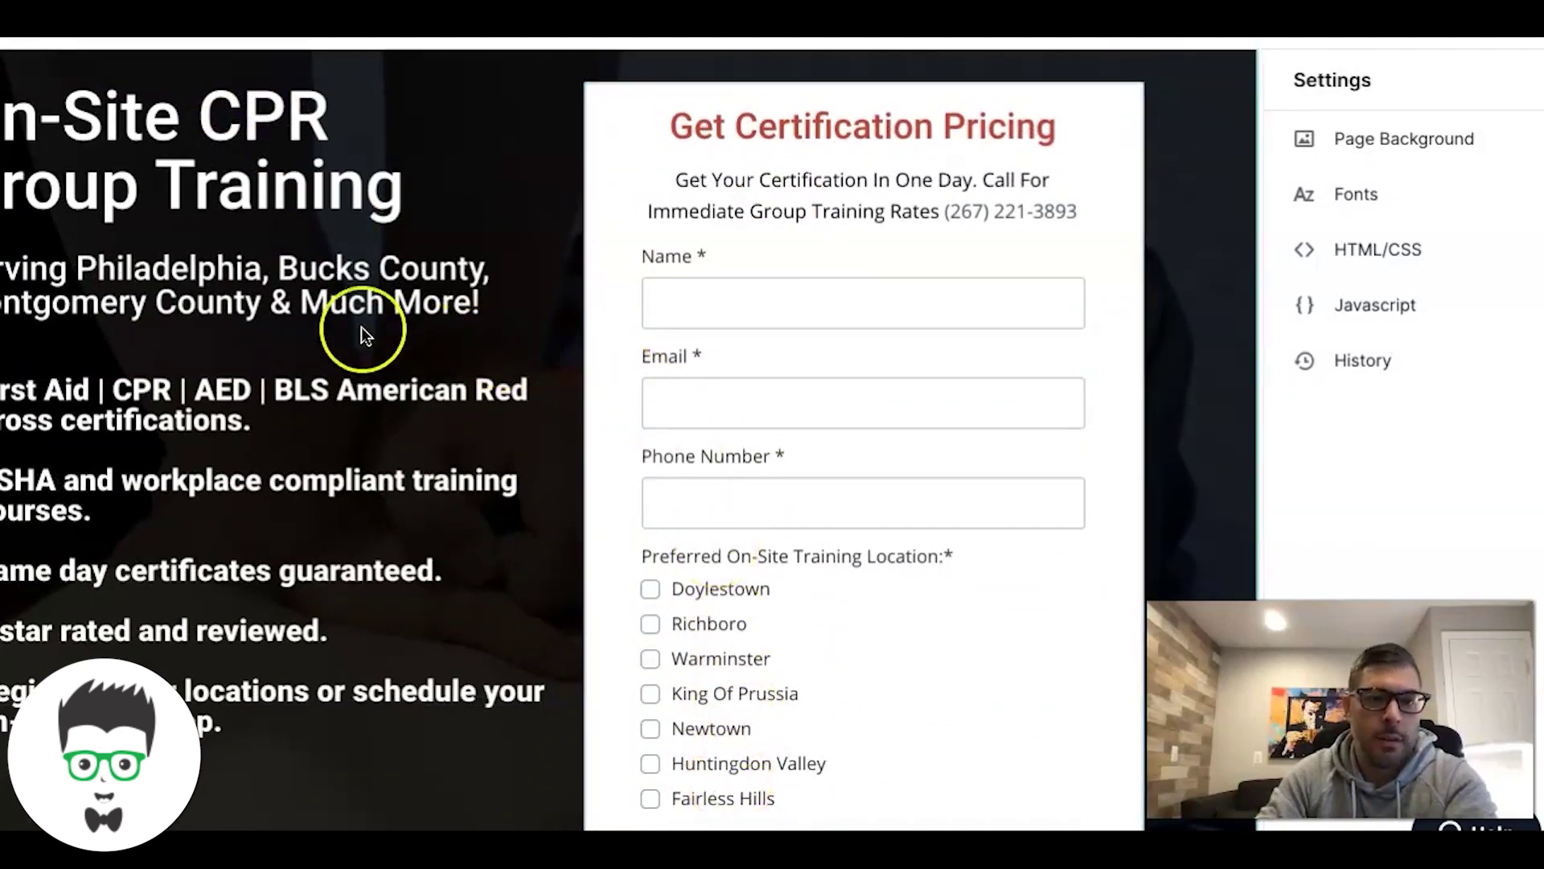
scroll(511, 383, "down", 10)
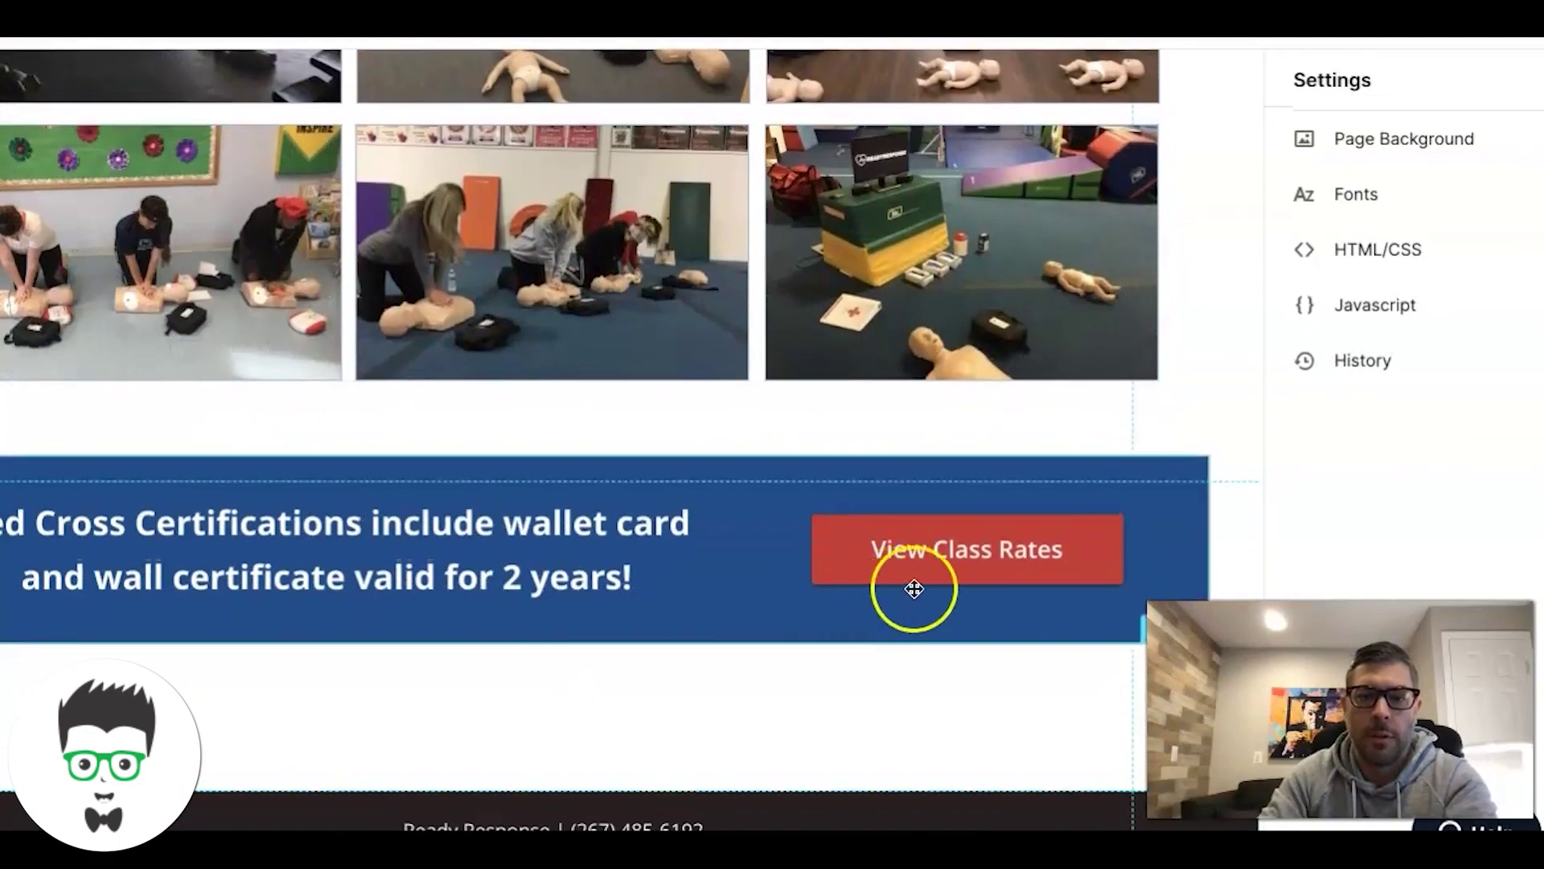
left_click_drag(913, 587, 555, 579)
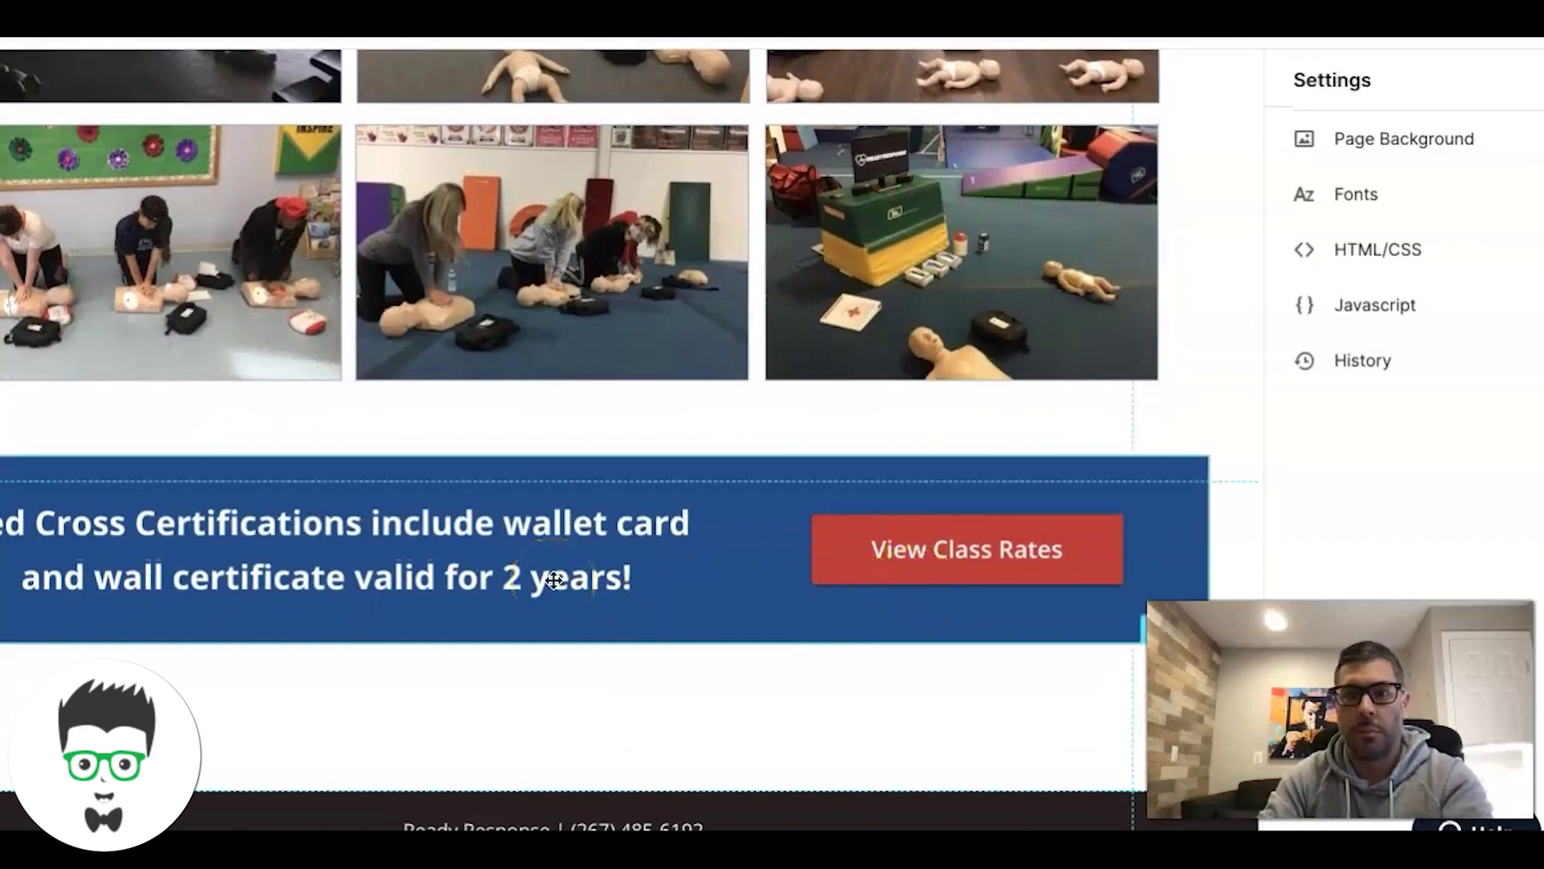
left_click(320, 394)
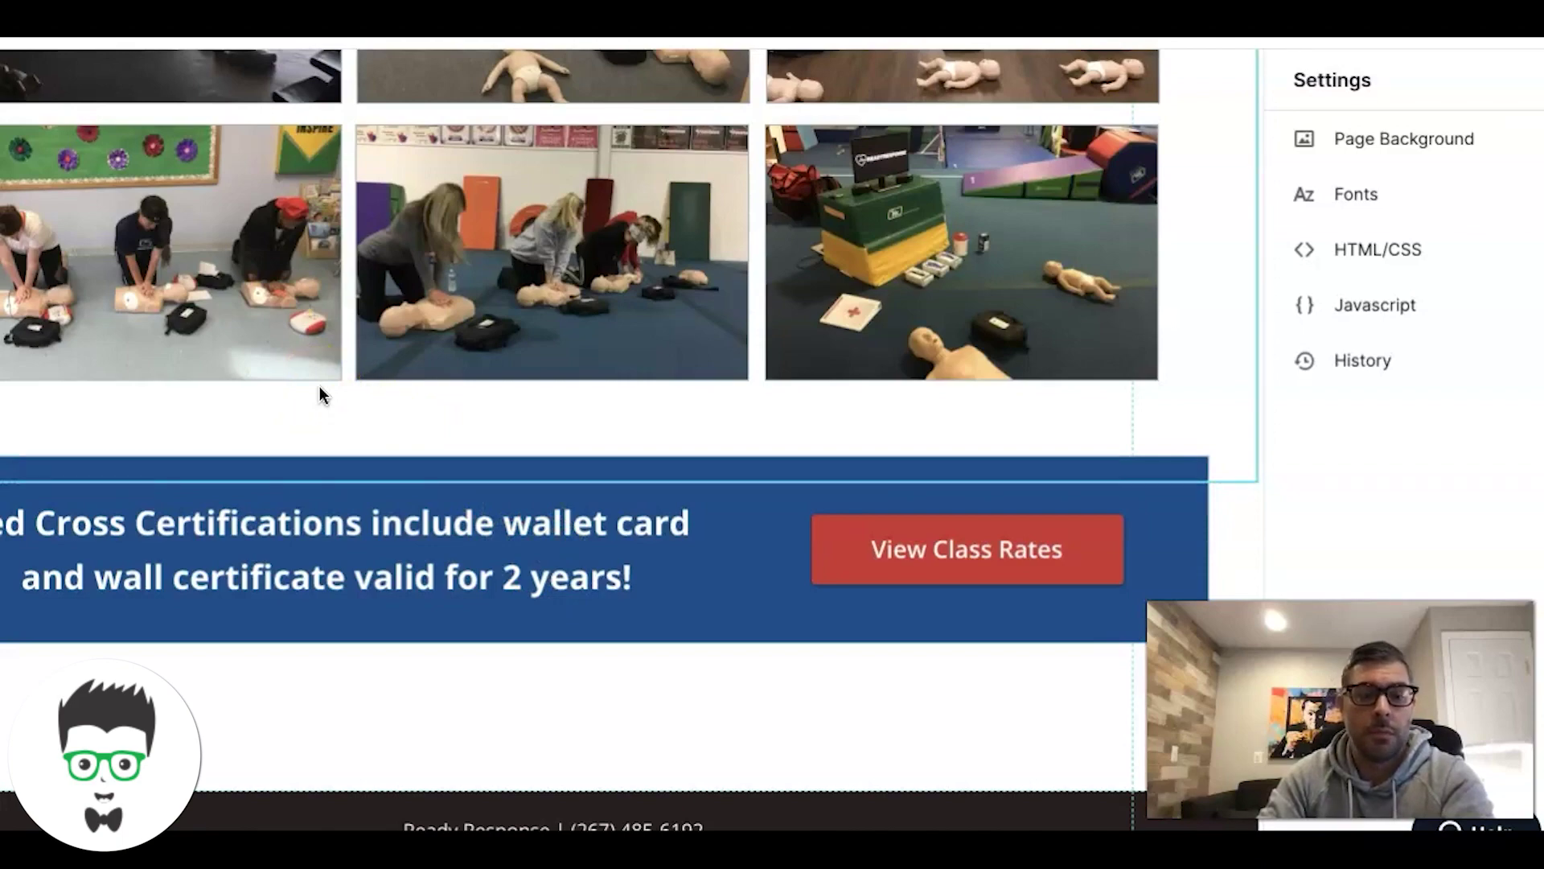
left_click(414, 344)
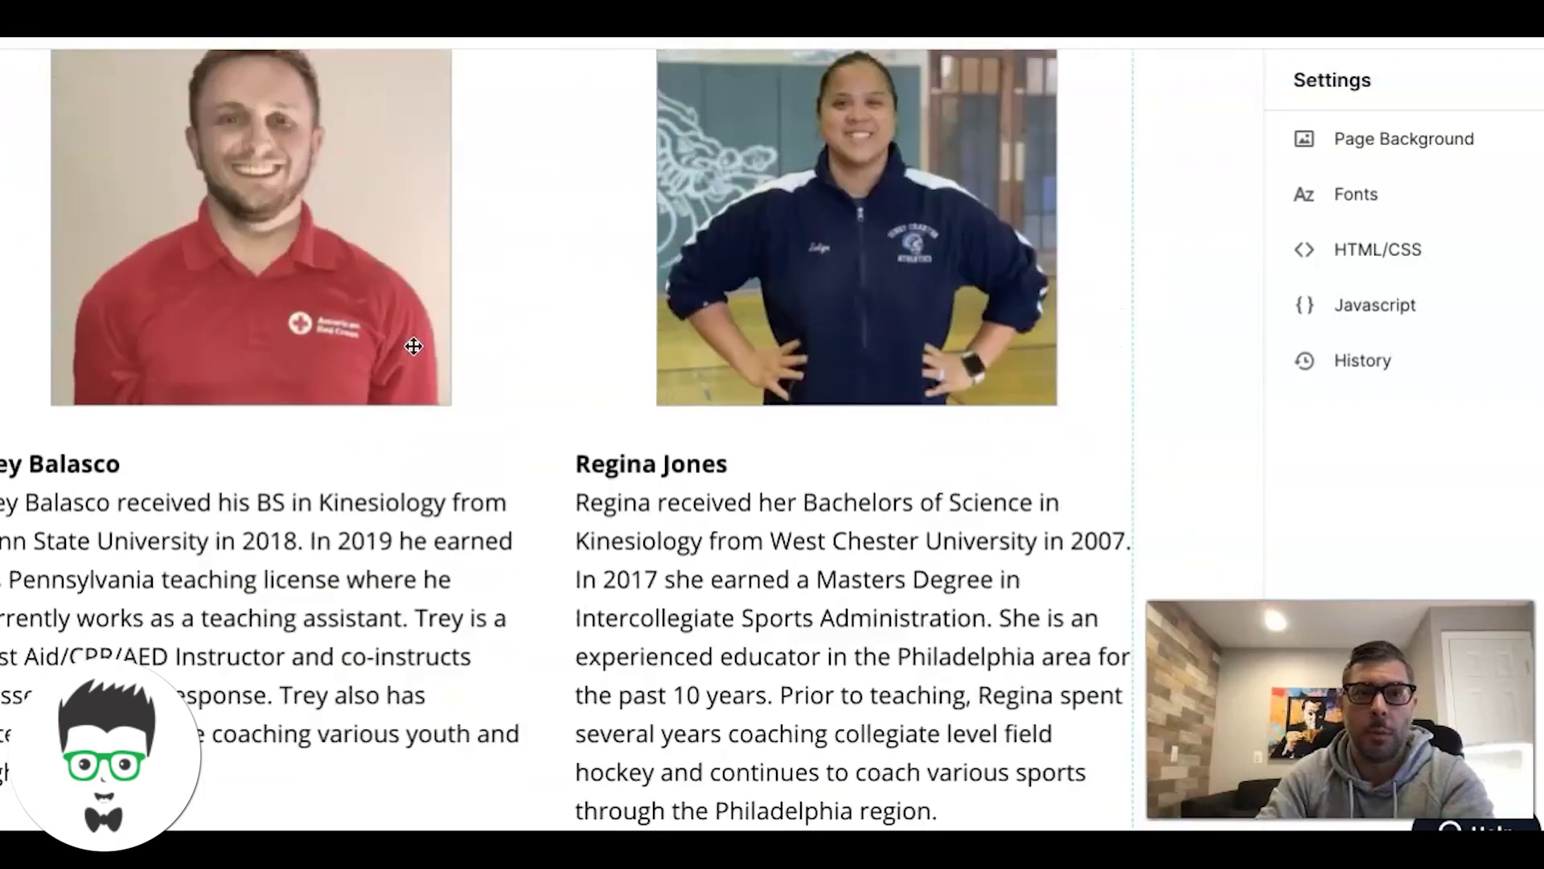
scroll(413, 346, "up", 3)
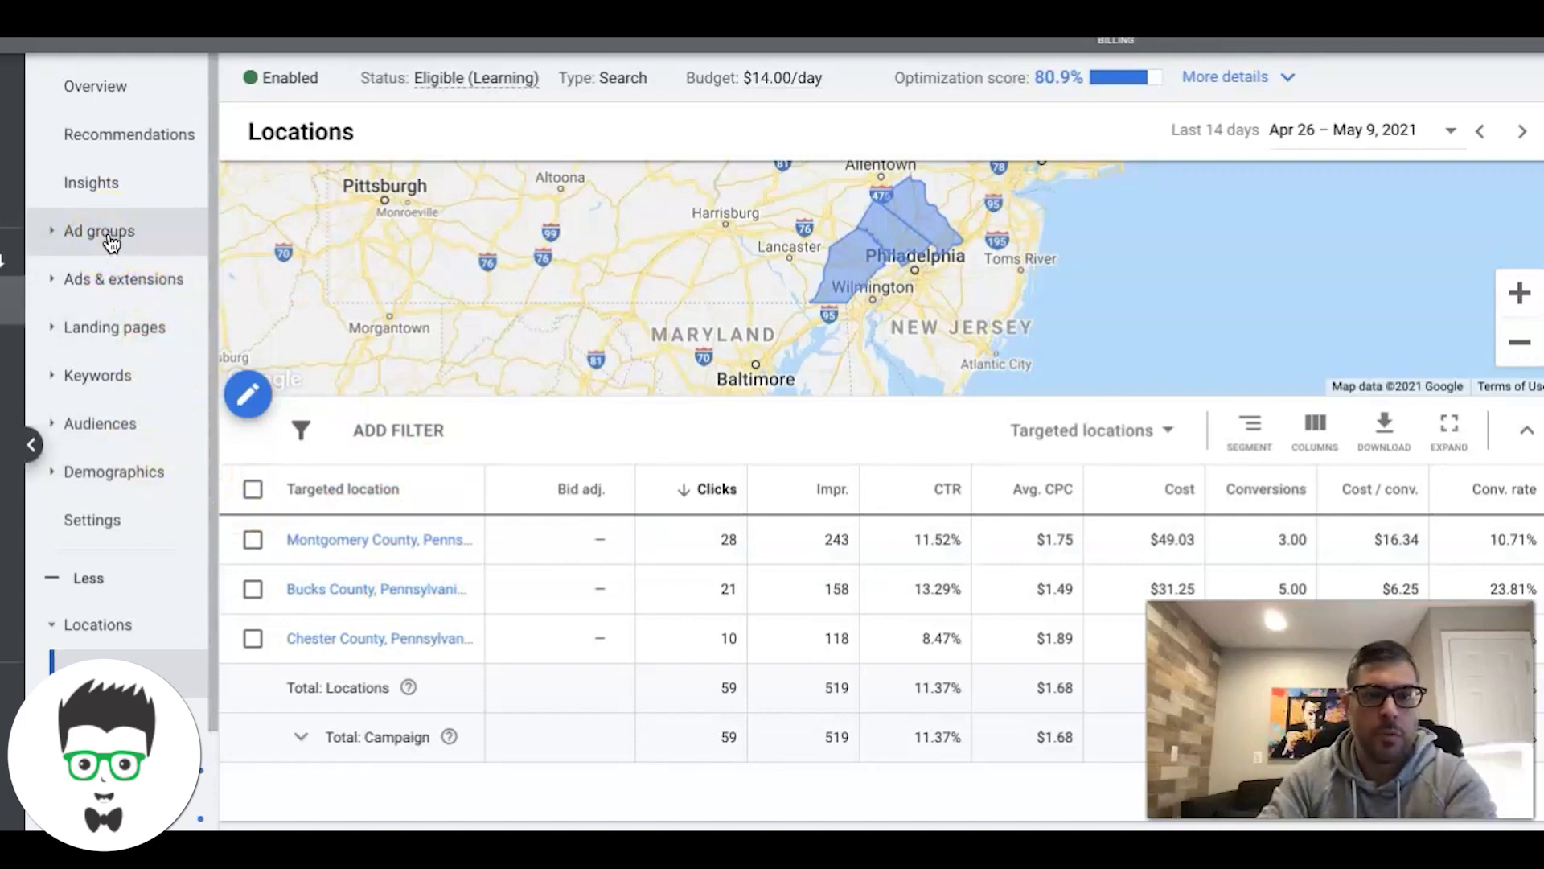
Step: Review the campaign's ad groups table, comparing each group's clicks, costs and conversions
left_click(110, 235)
scroll(1080, 602, "down", 1)
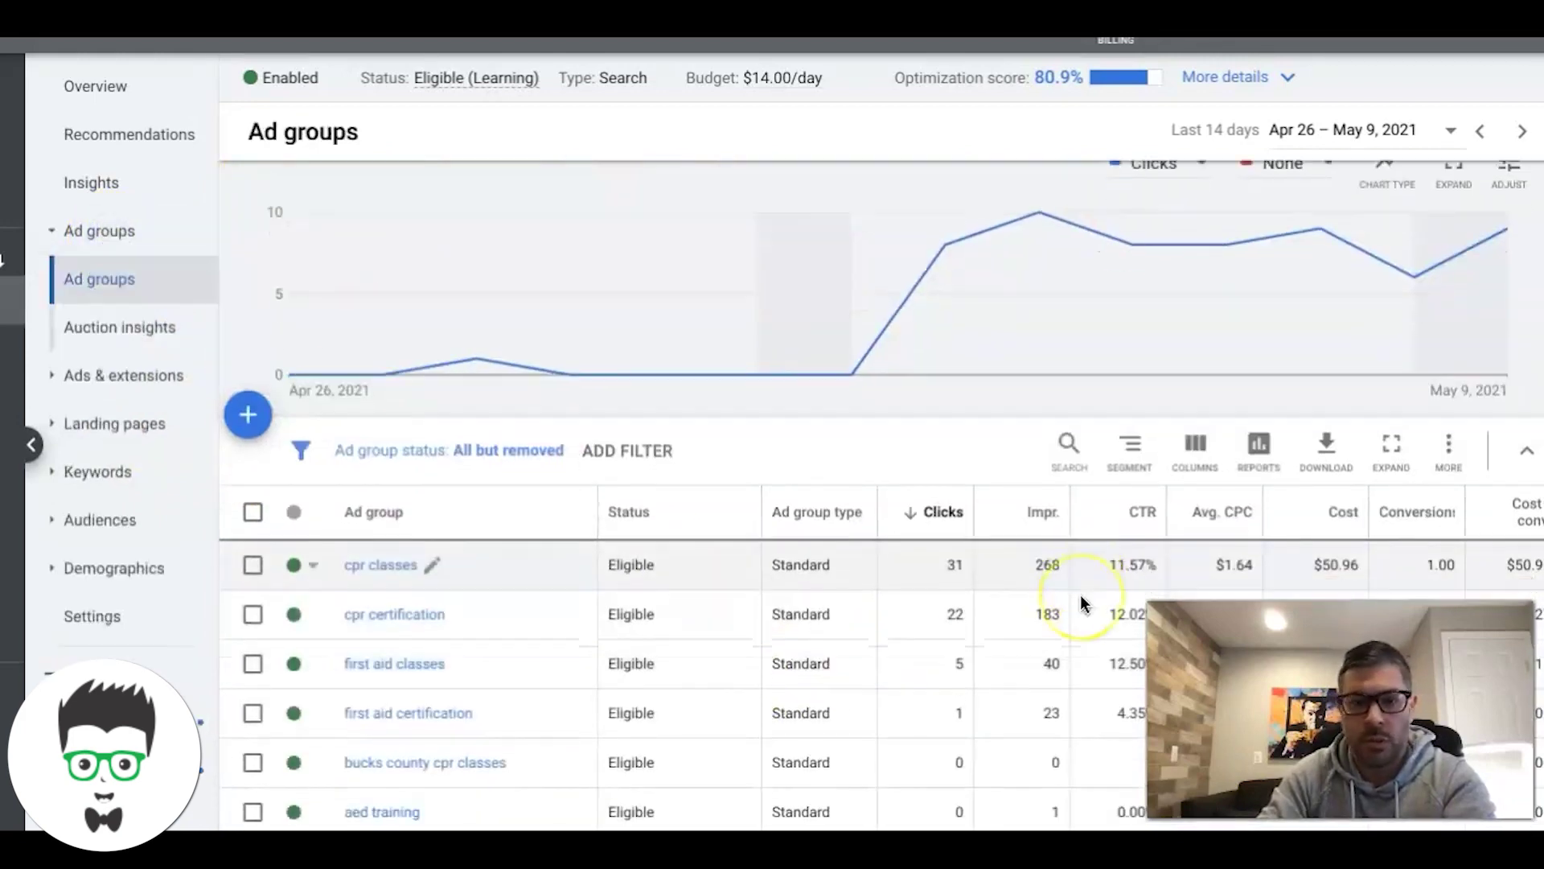
scroll(1081, 597, "down", 2)
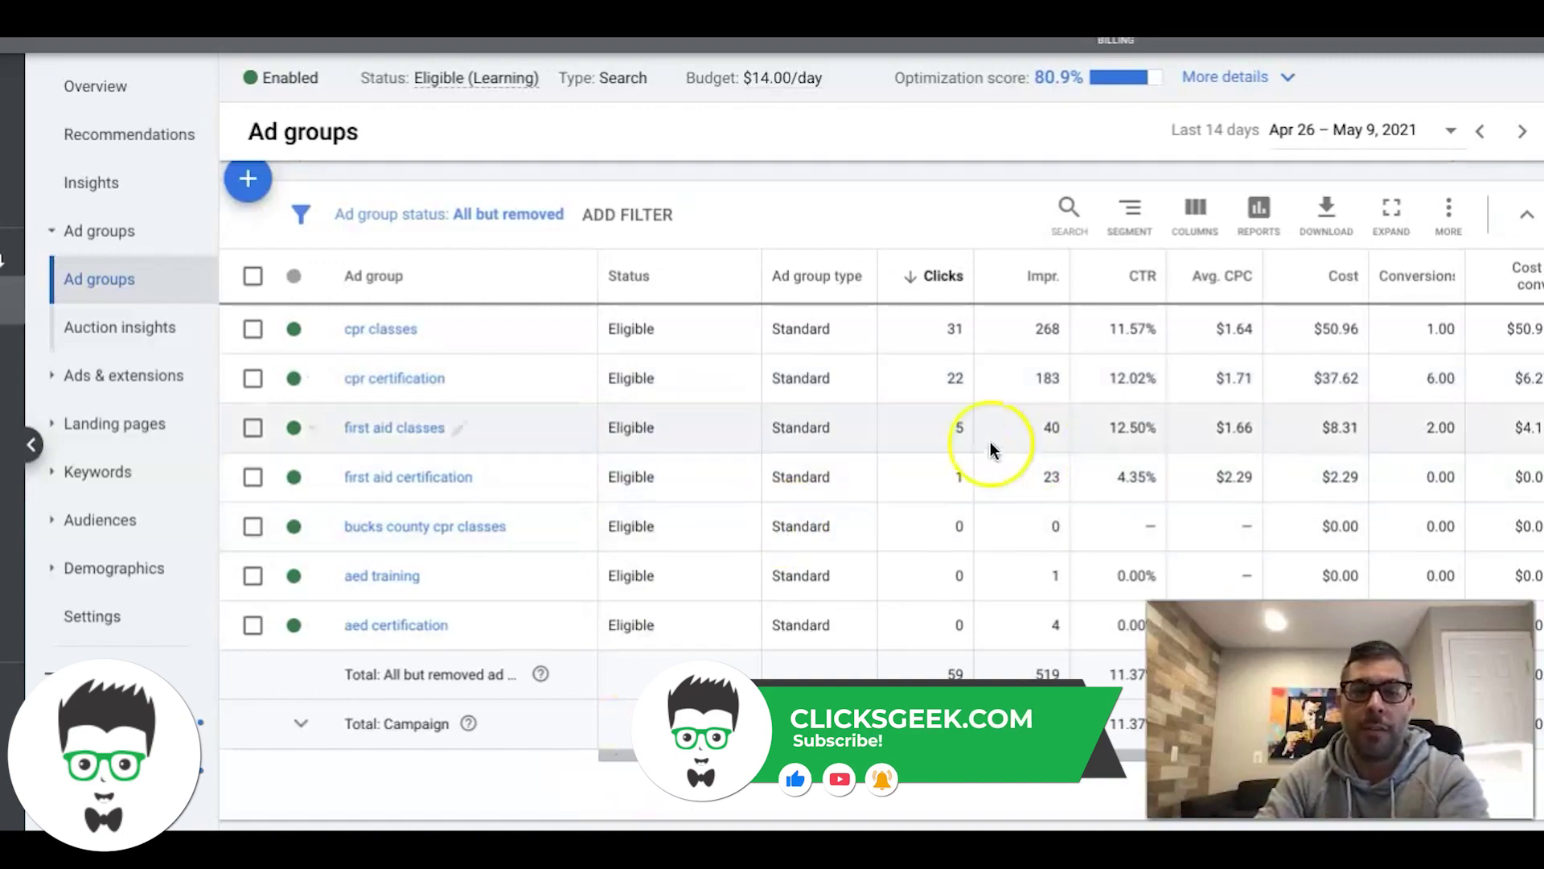
scroll(749, 449, "up", 1)
scroll(750, 449, "up", 2)
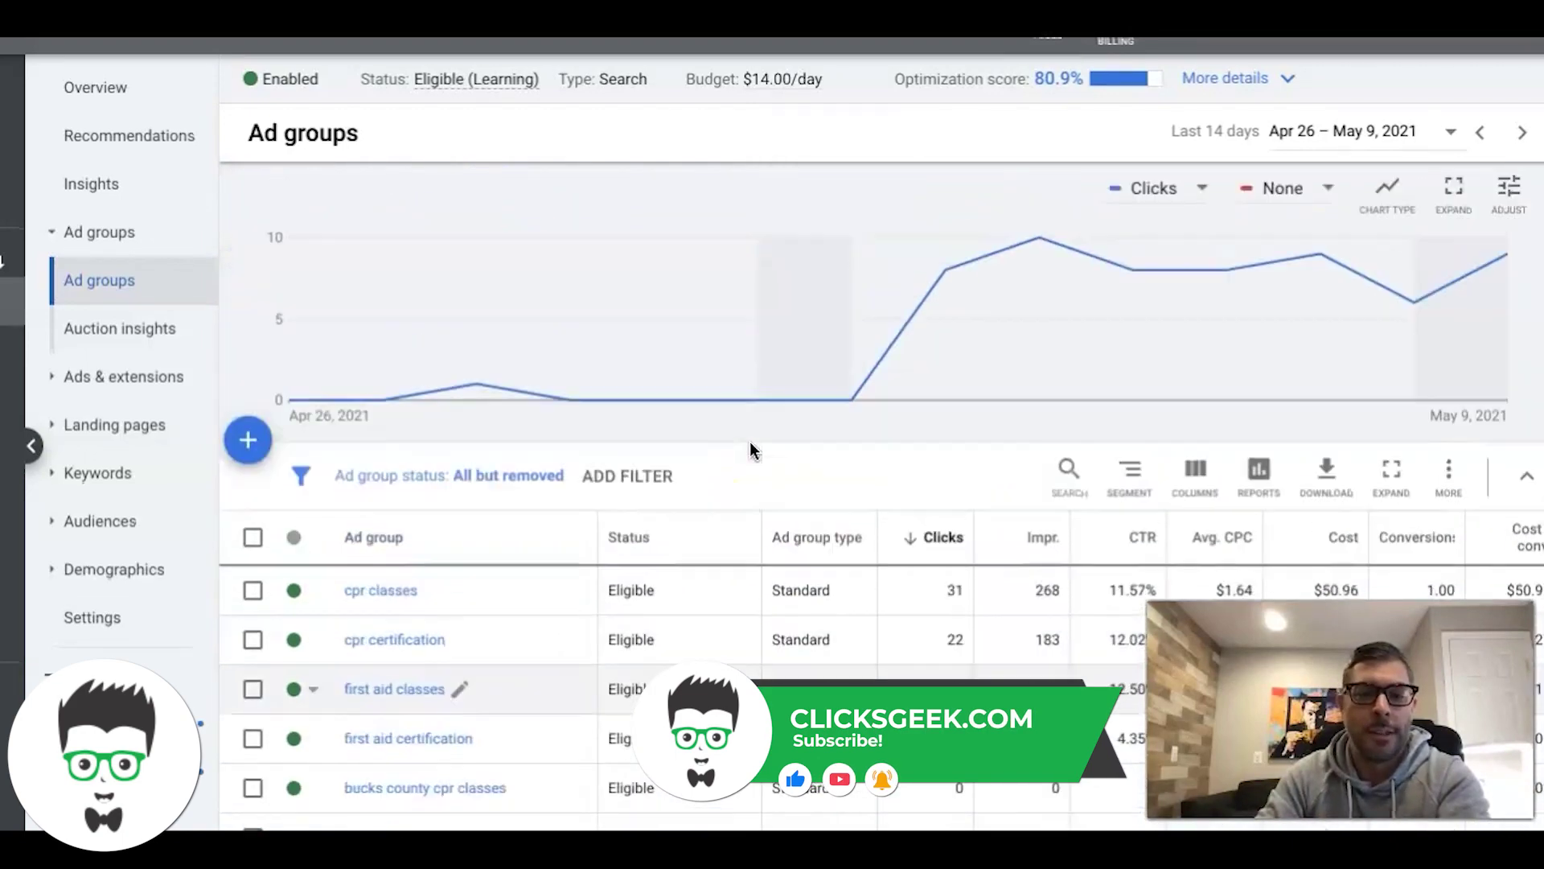